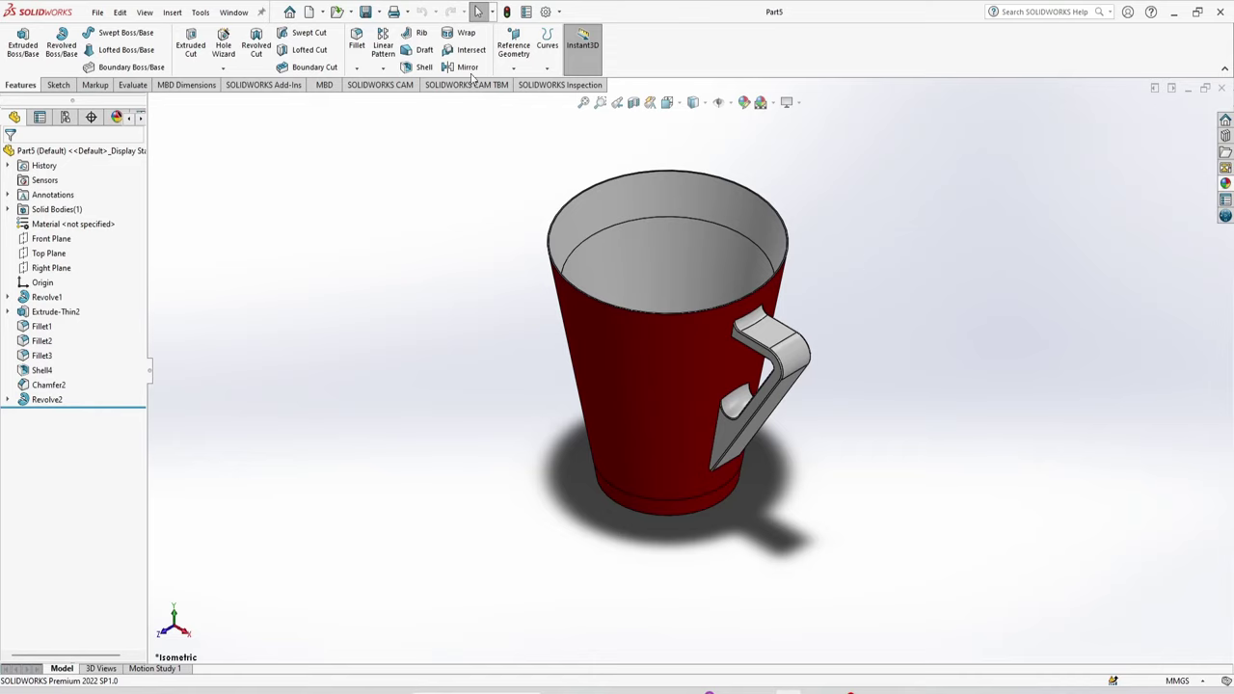
Create a new SOLIDWORKS part document, Part2, from the New document command.
left_click(310, 13)
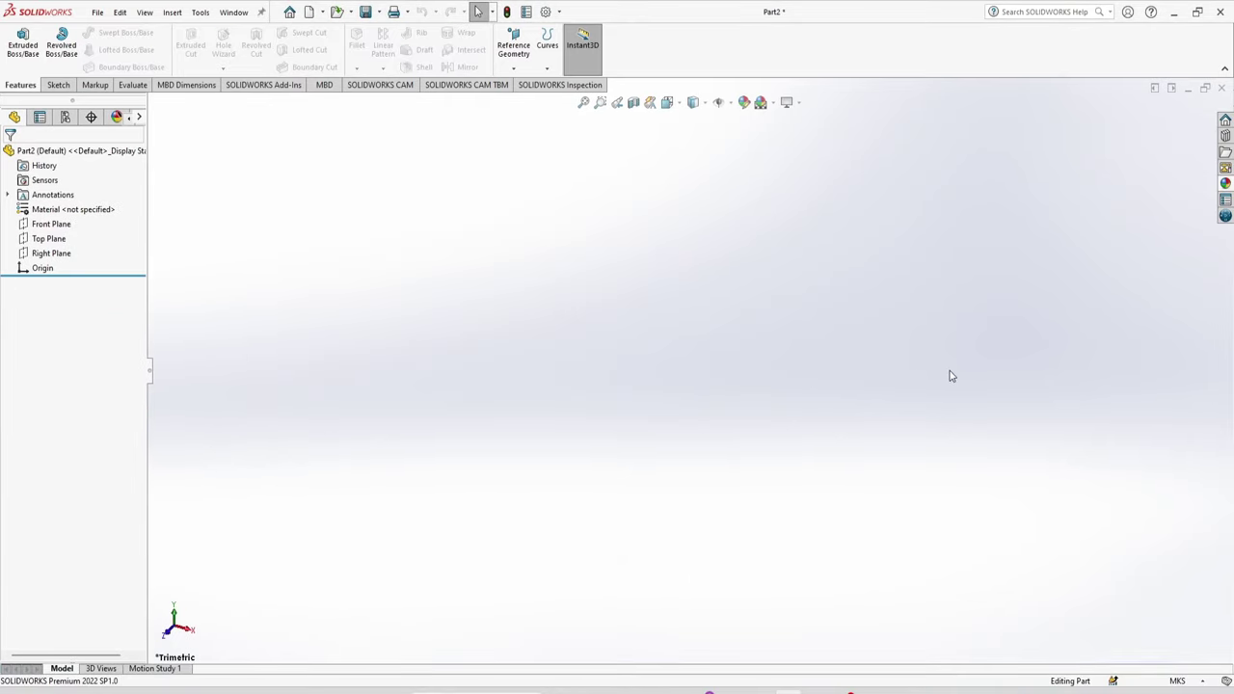
Switch the part to MMGS units and raise shaded and wireframe image quality to High.
left_click(1185, 681)
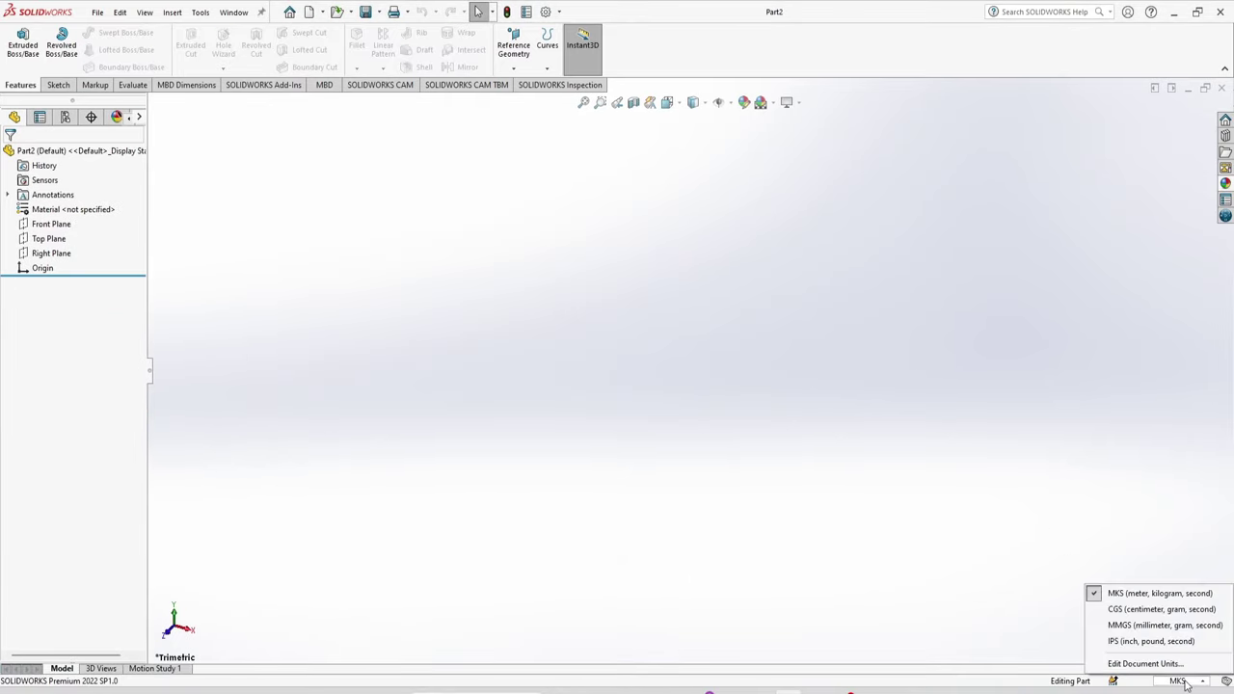
left_click(1124, 626)
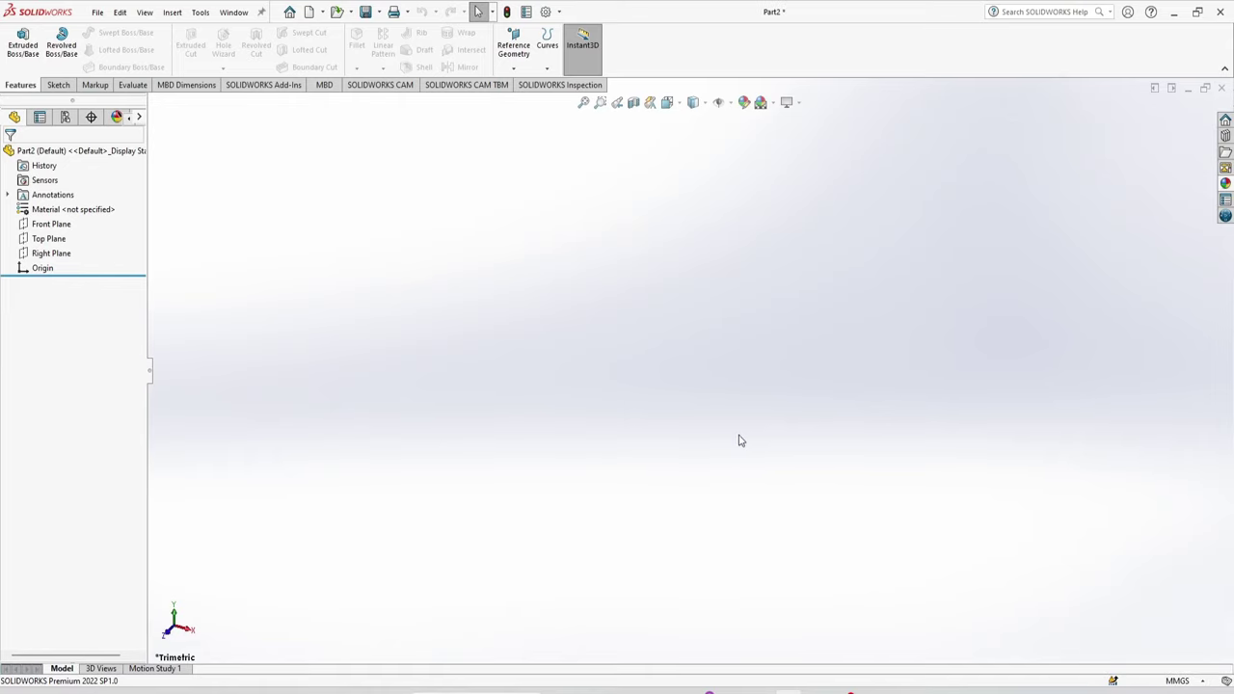
left_click(545, 11)
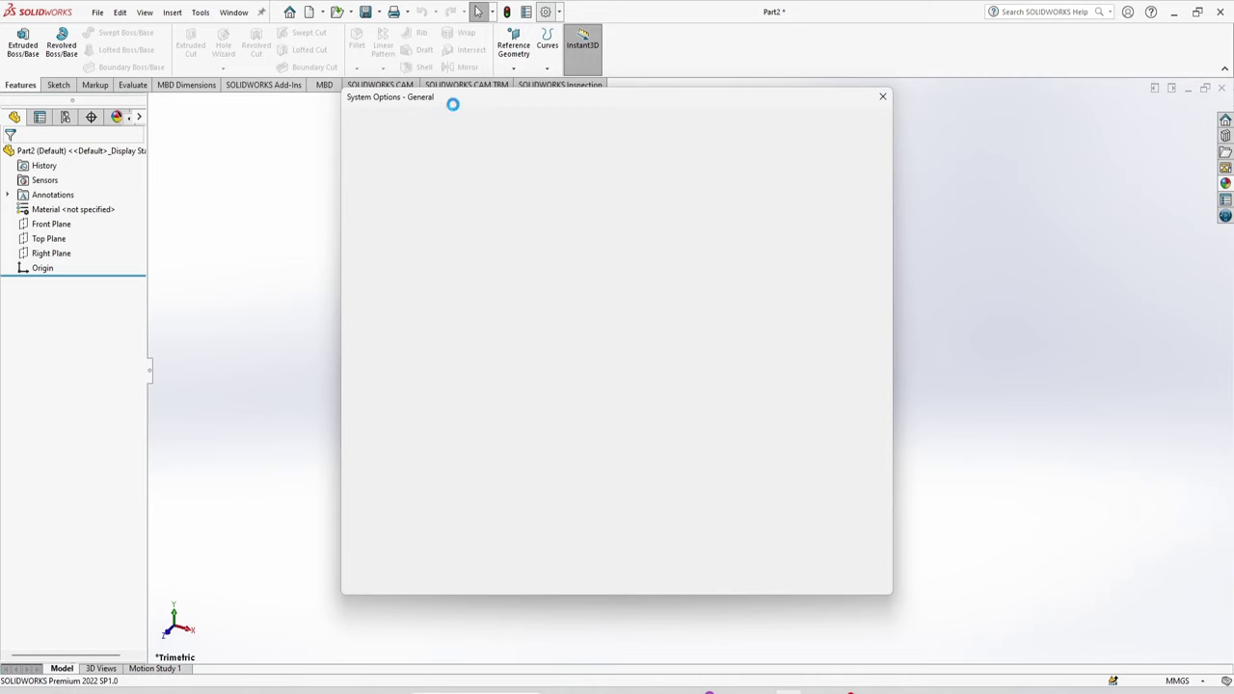
left_click(448, 124)
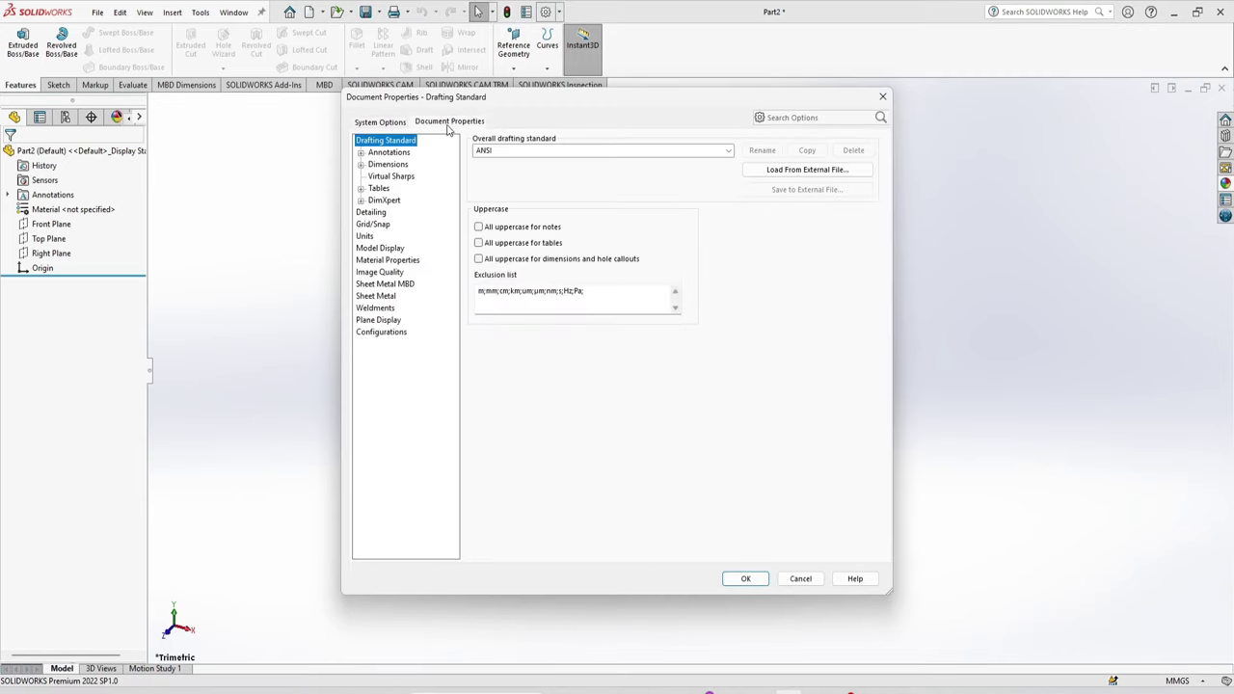
left_click(384, 273)
left_click_drag(583, 167, 711, 162)
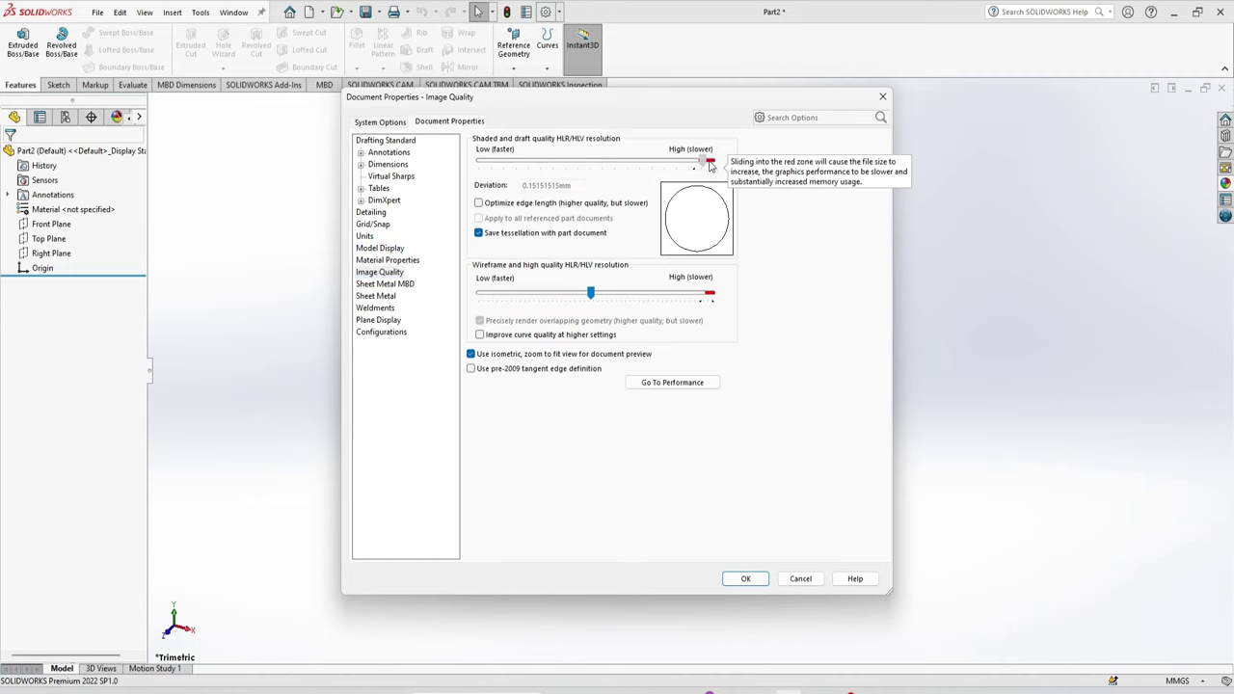
left_click_drag(591, 293, 716, 297)
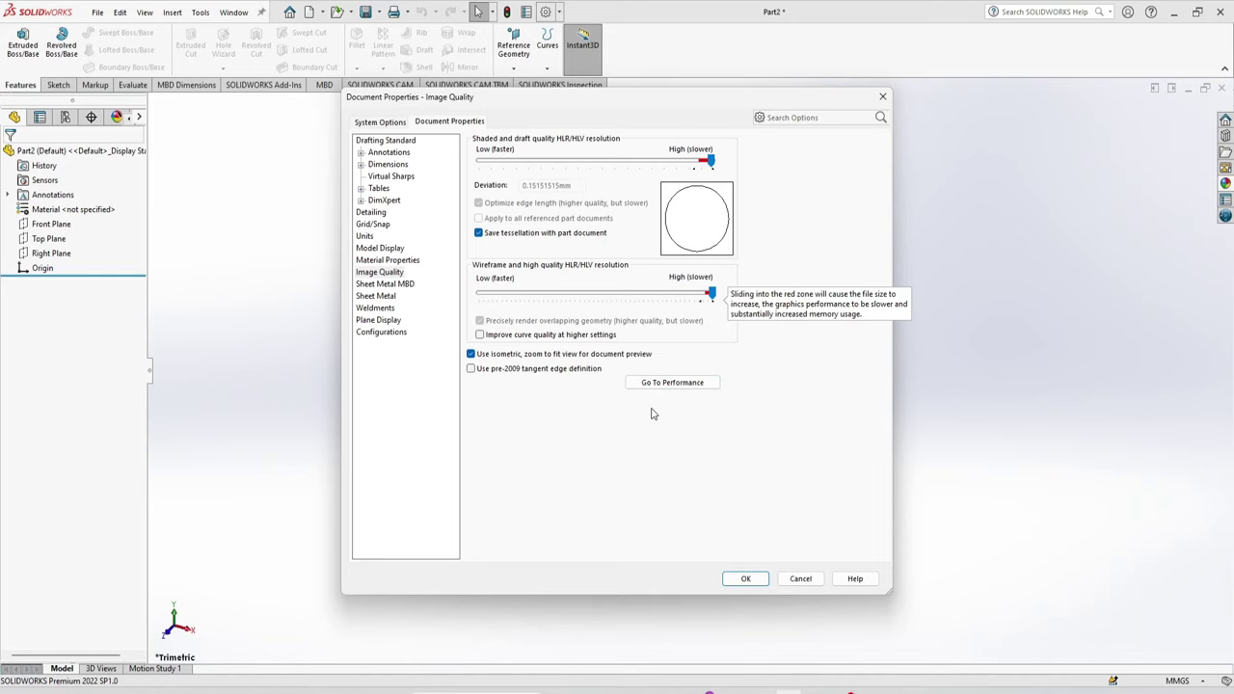
Sketch a closed four-line trapezoid on the Front Plane, starting with a vertical line at the origin.
left_click(746, 578)
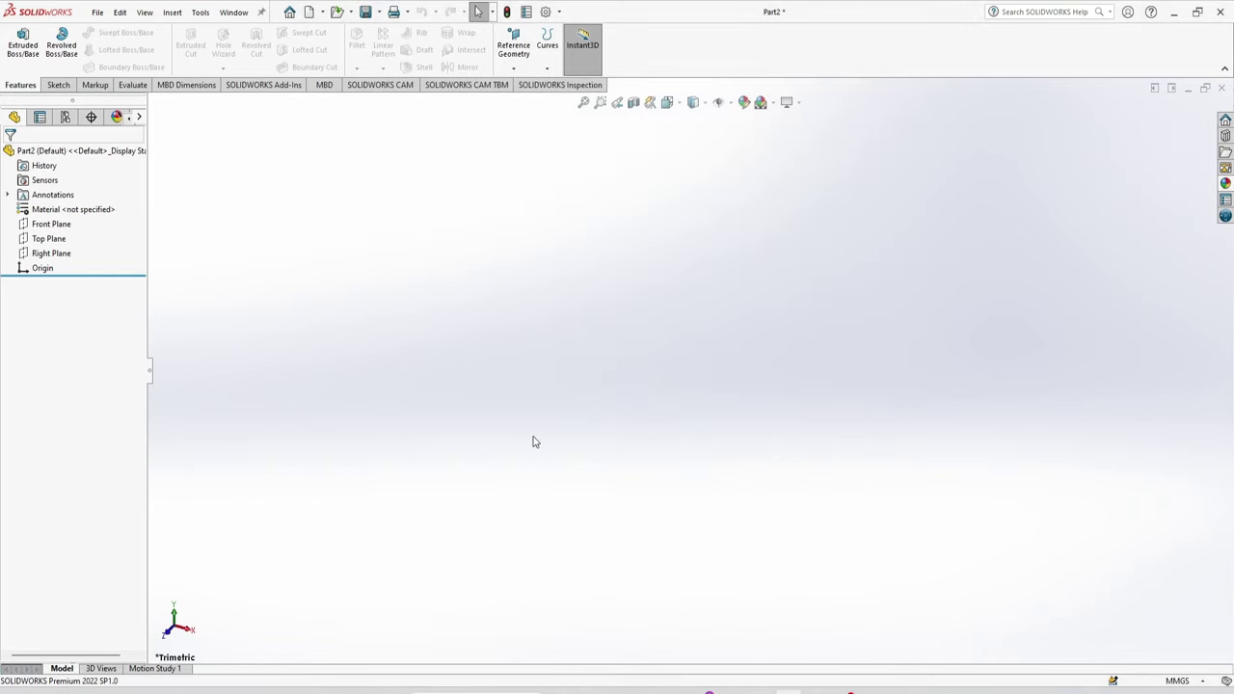
left_click(63, 222)
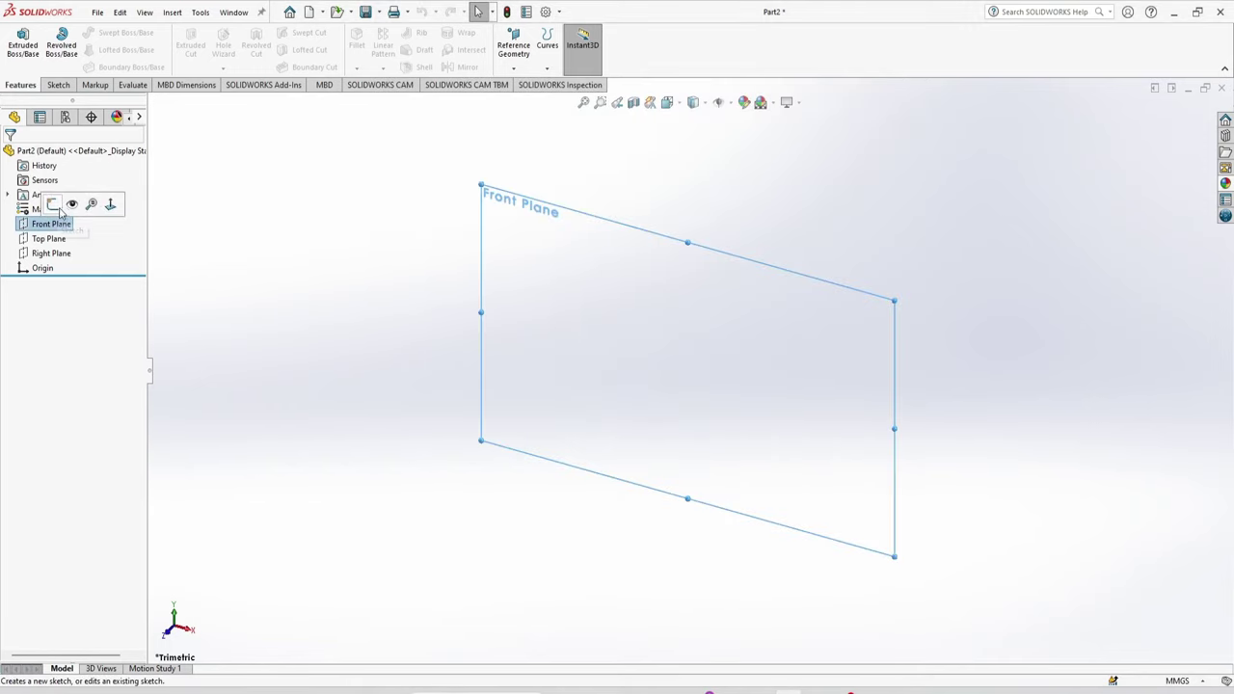
left_click(54, 204)
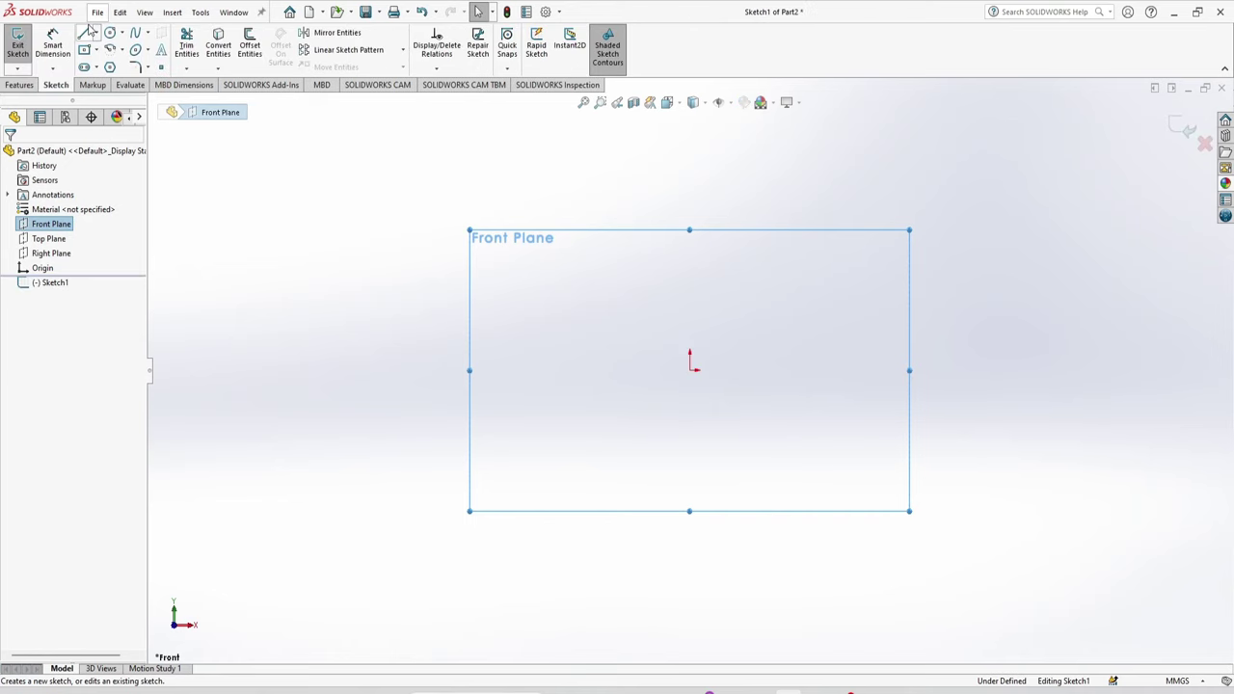
left_click(84, 35)
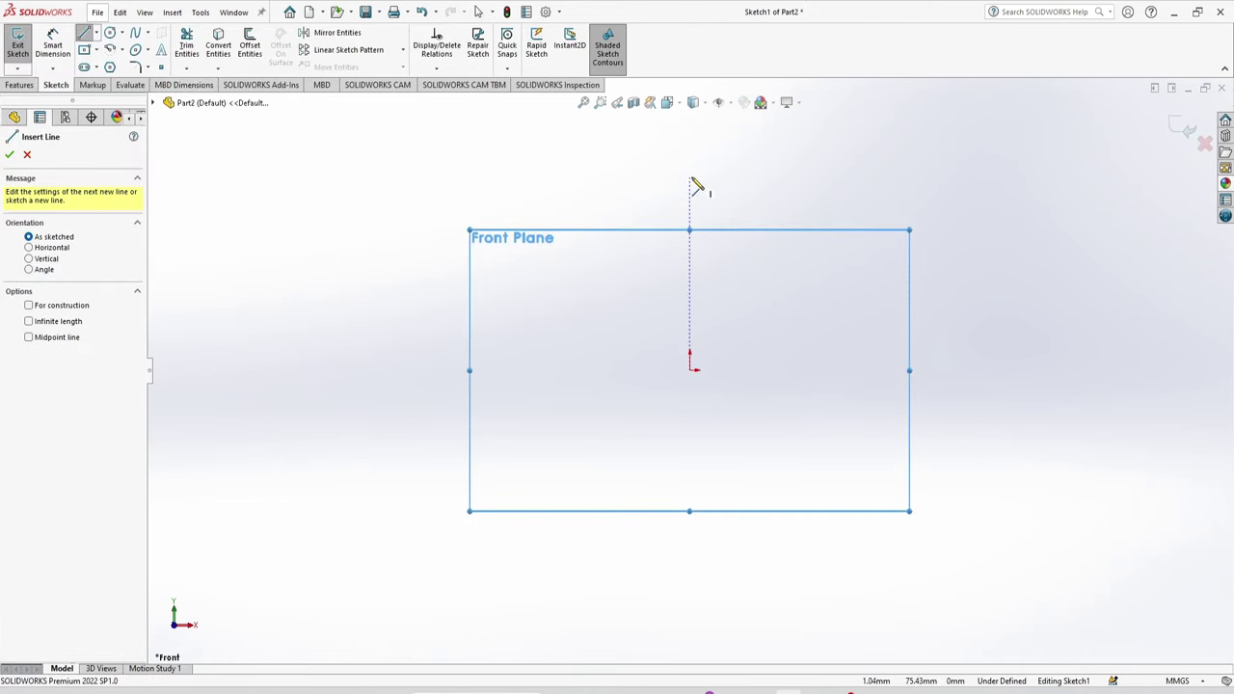
left_click(691, 181)
left_click(690, 367)
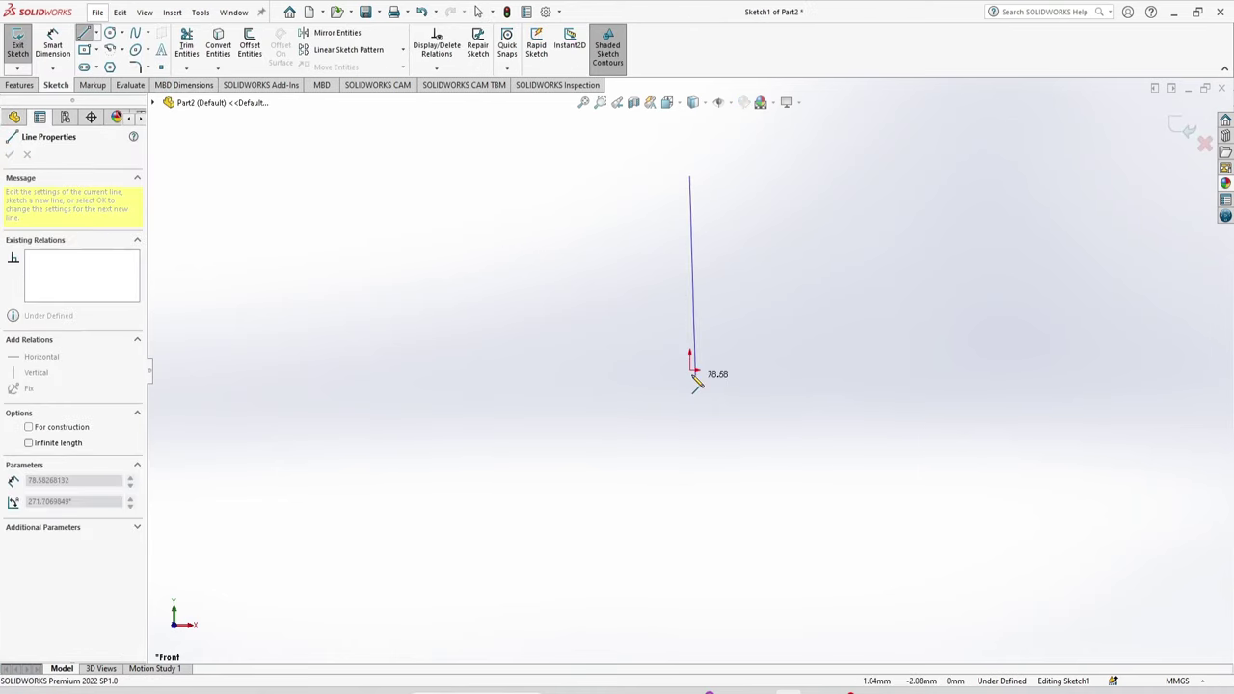
left_click(625, 370)
left_click(571, 176)
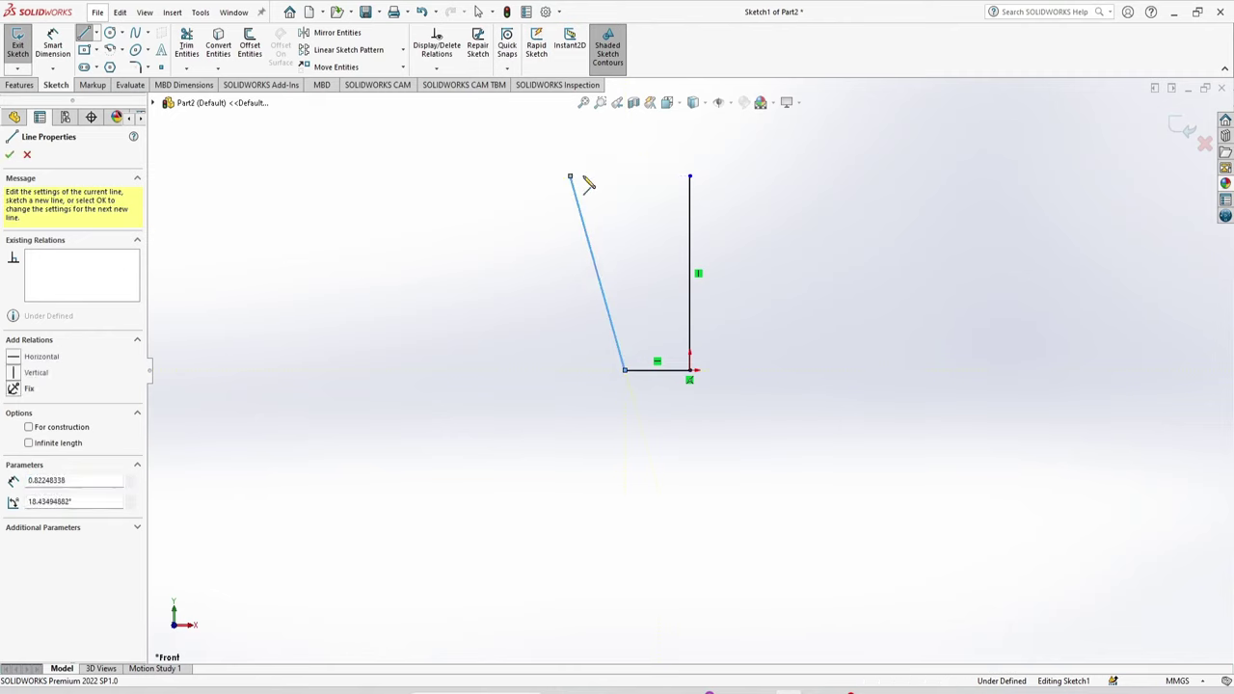
left_click(690, 179)
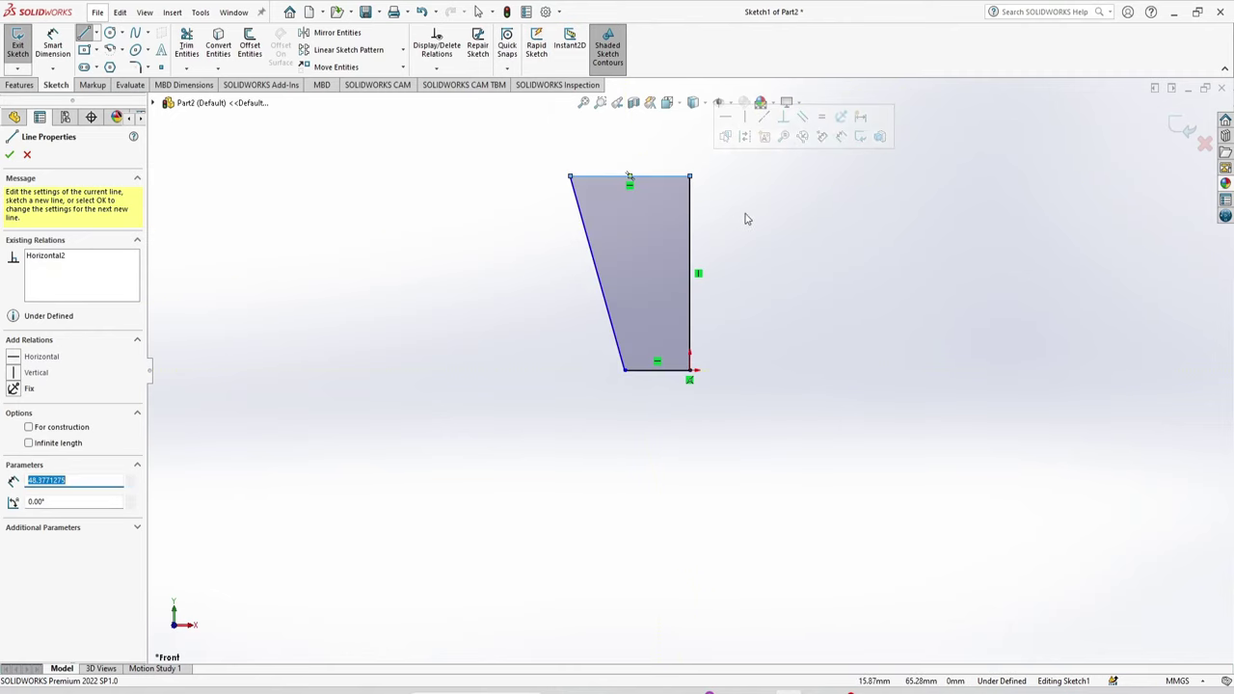
Dimension the trapezoid: top width 94/2 (47 mm), bottom width 29 mm, height 100 mm.
left_click(55, 48)
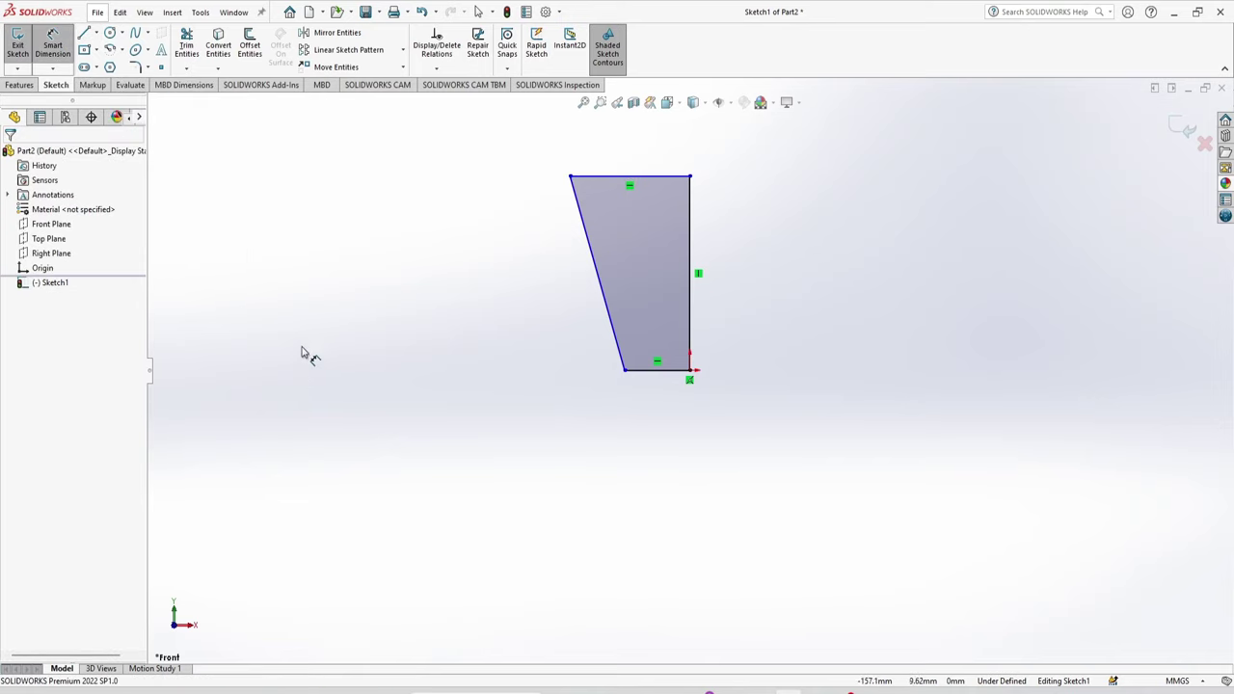
left_click(644, 178)
left_click(631, 147)
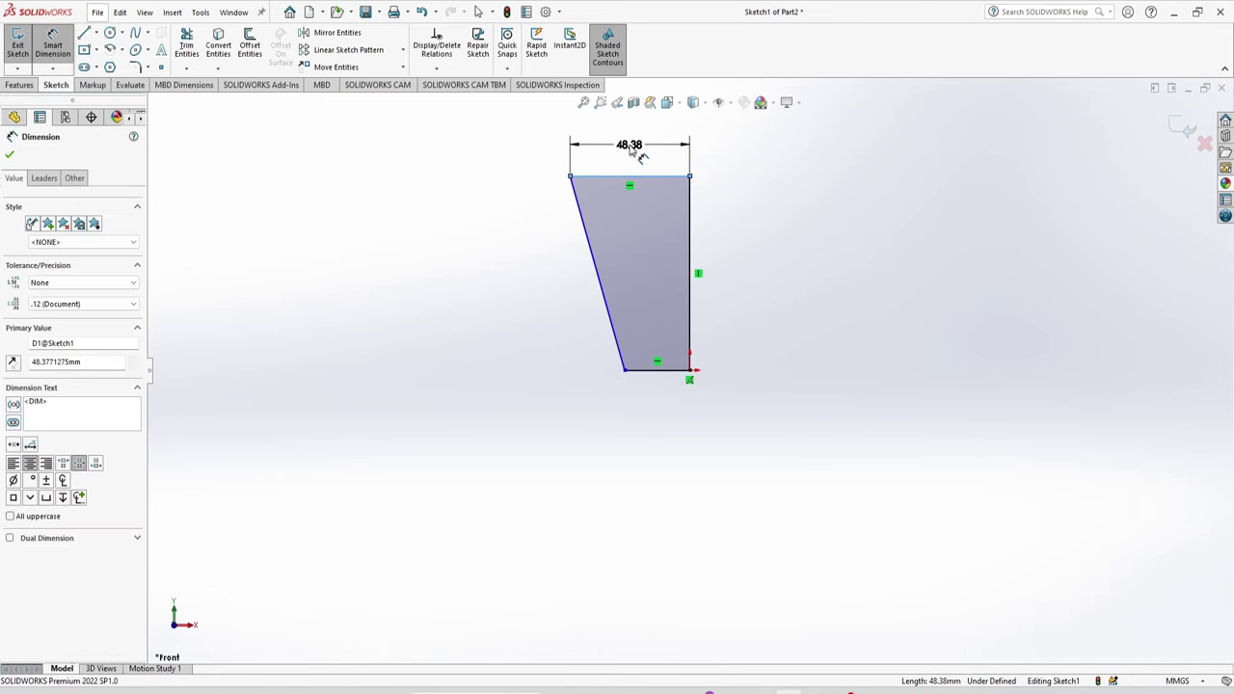
type("94/2")
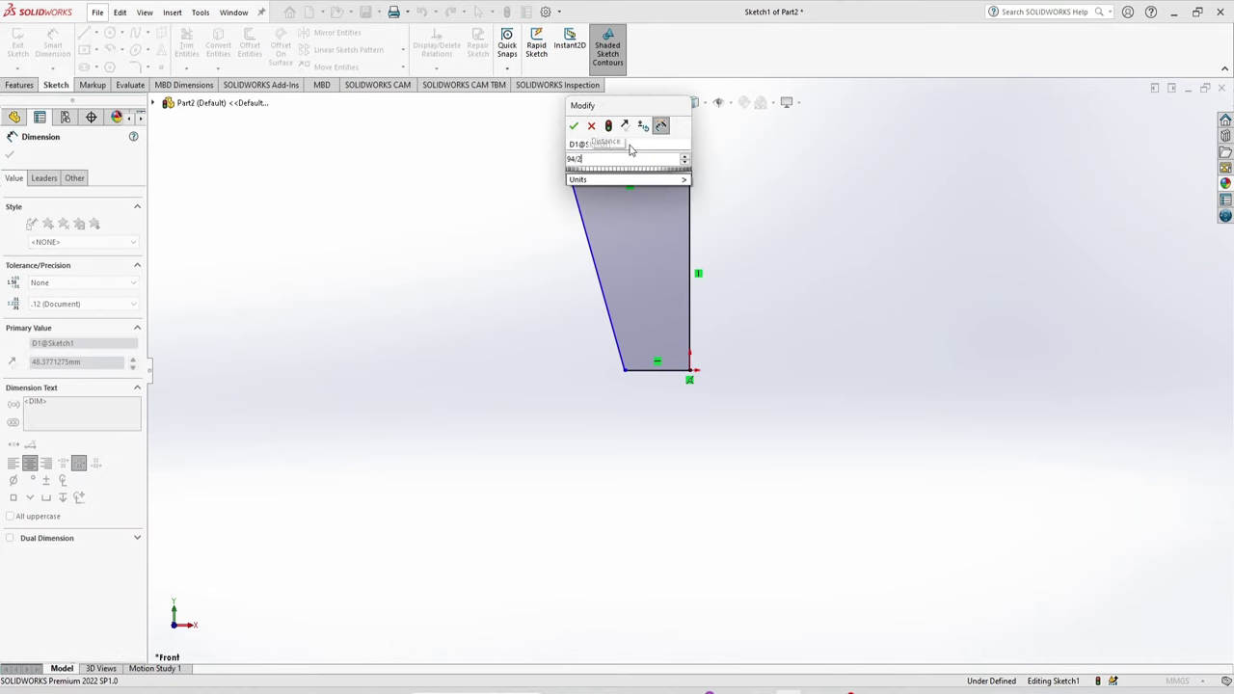
key("Return")
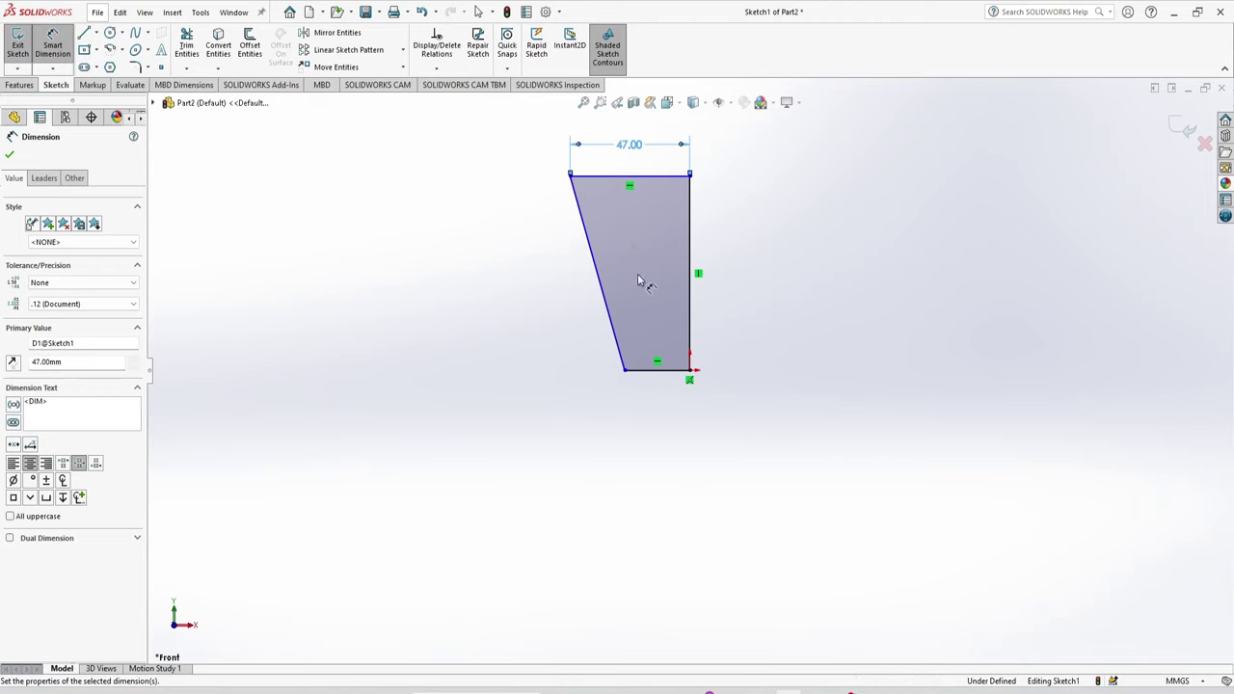
left_click(652, 374)
left_click(653, 403)
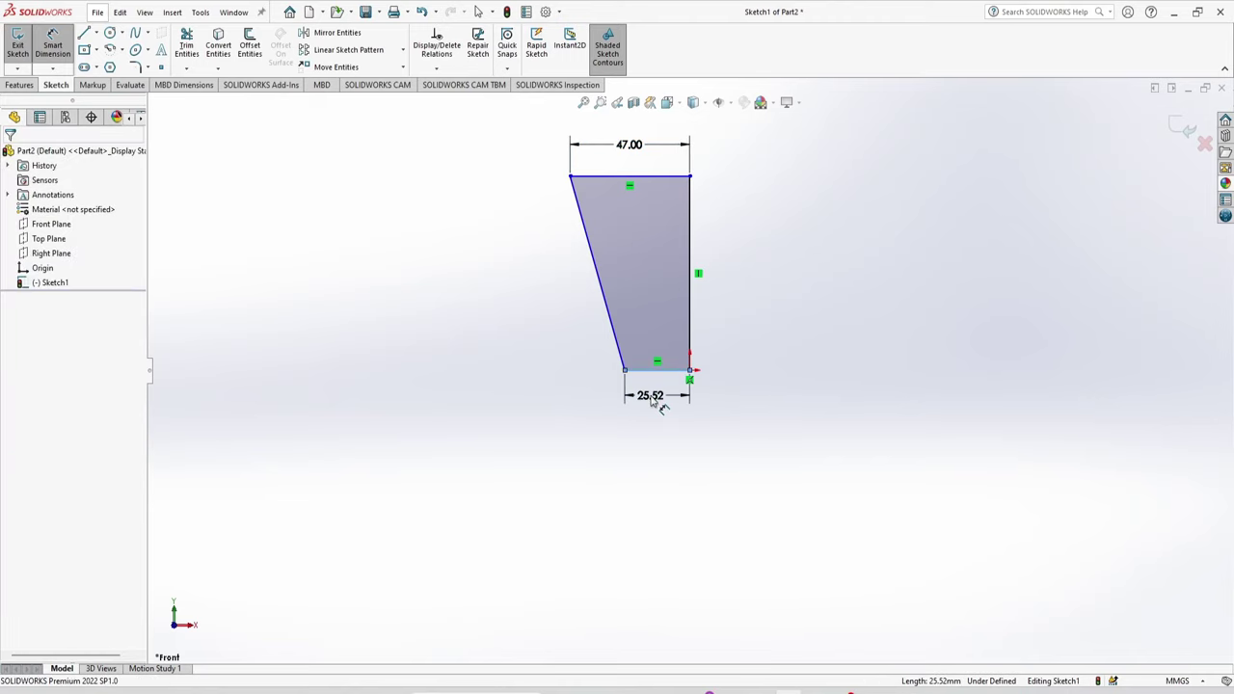
type("25")
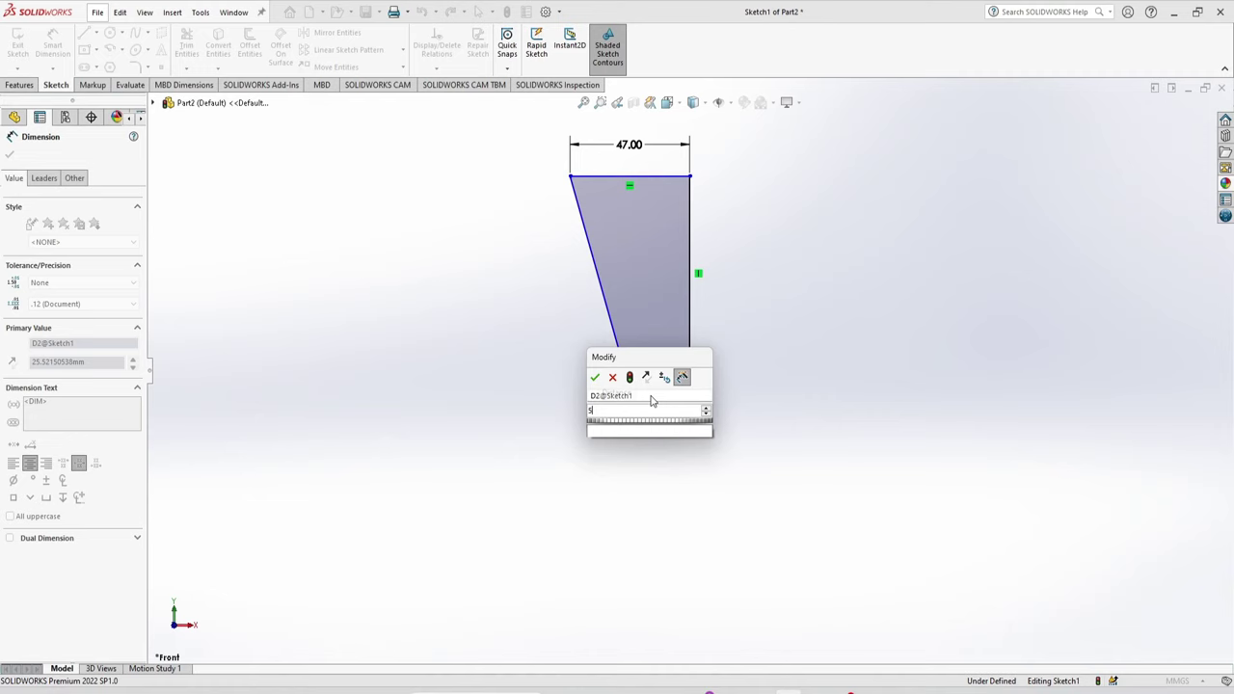
key("Return")
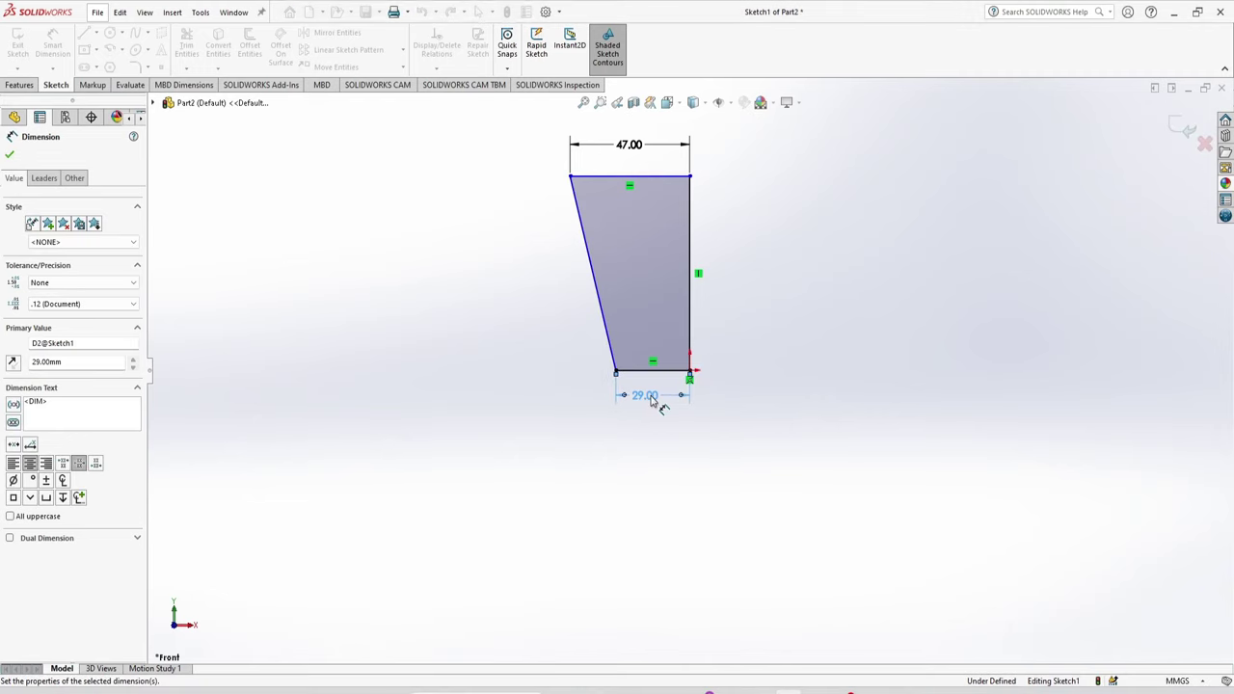
left_click(691, 309)
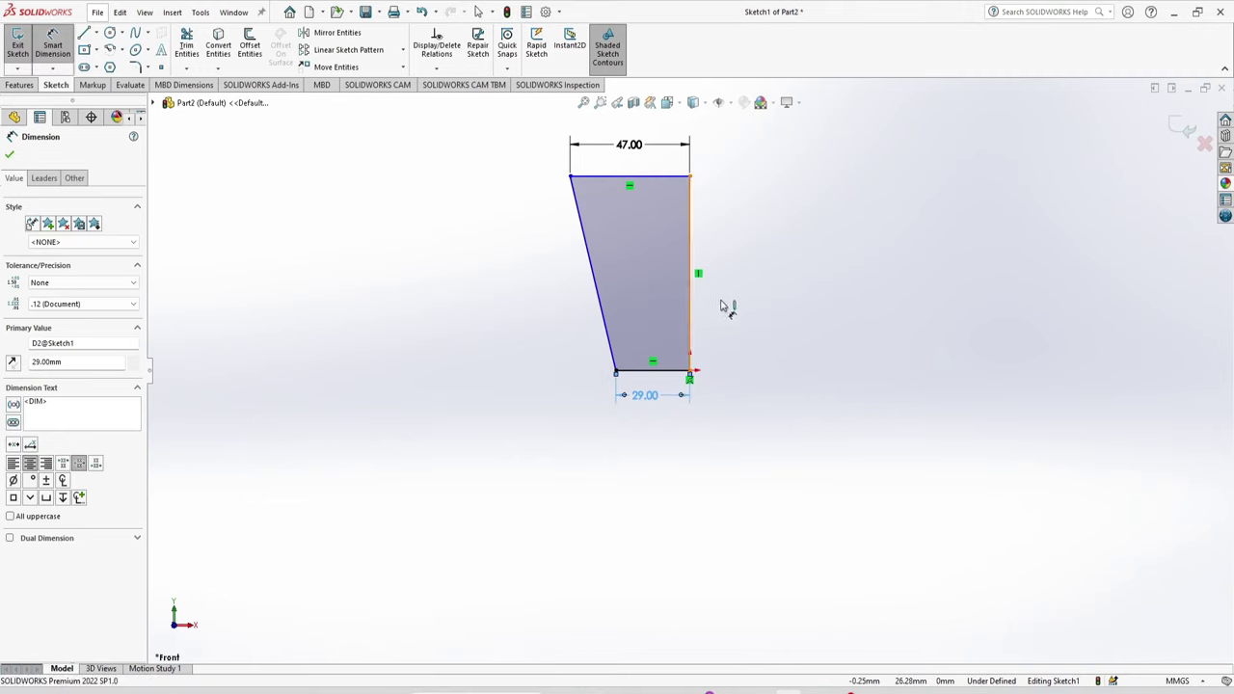
left_click(765, 296)
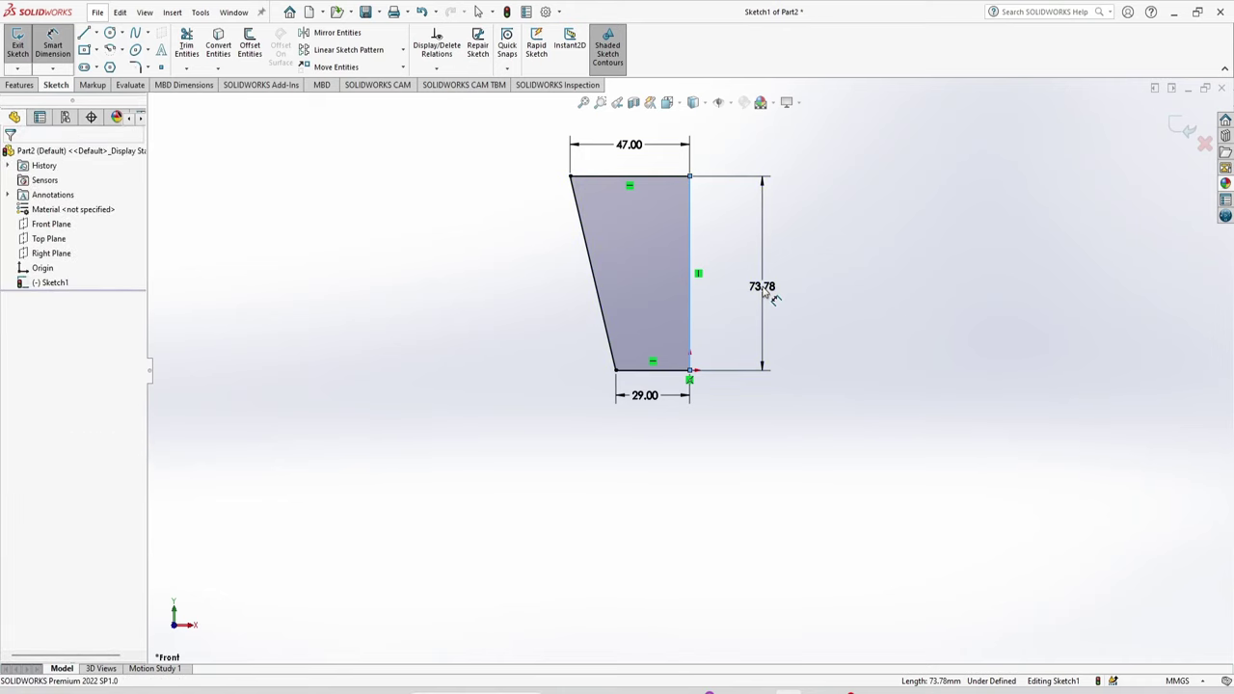
type("10")
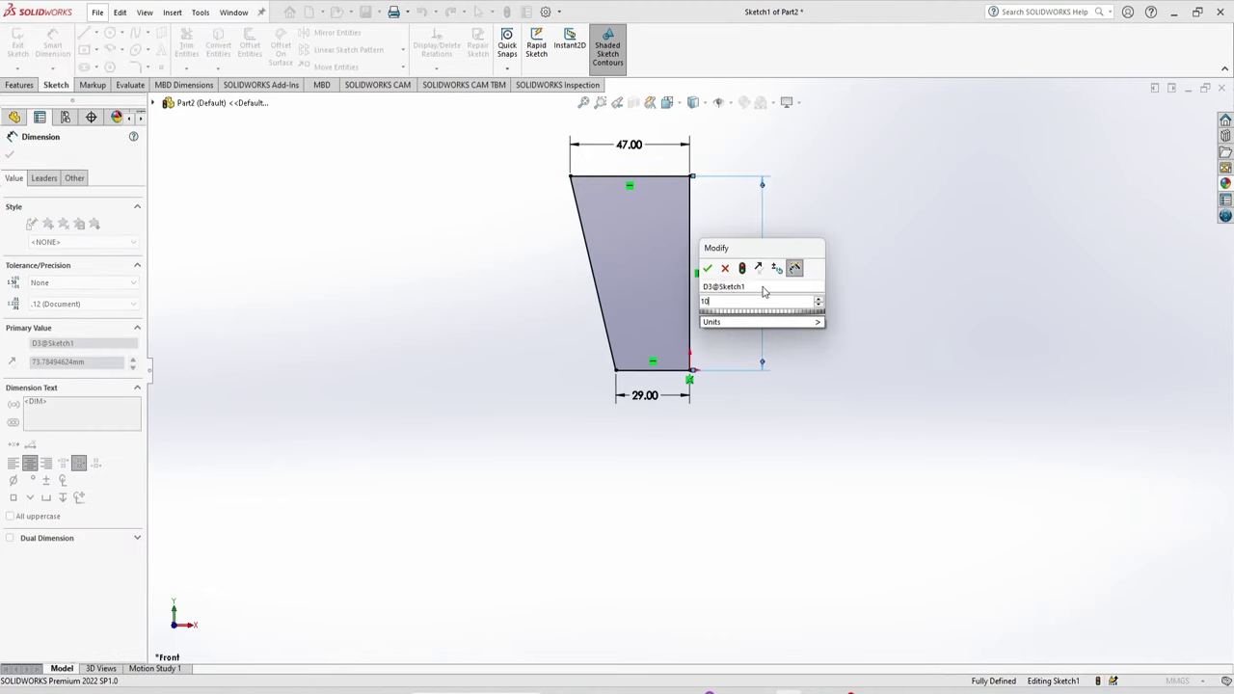
type("0")
key("Return")
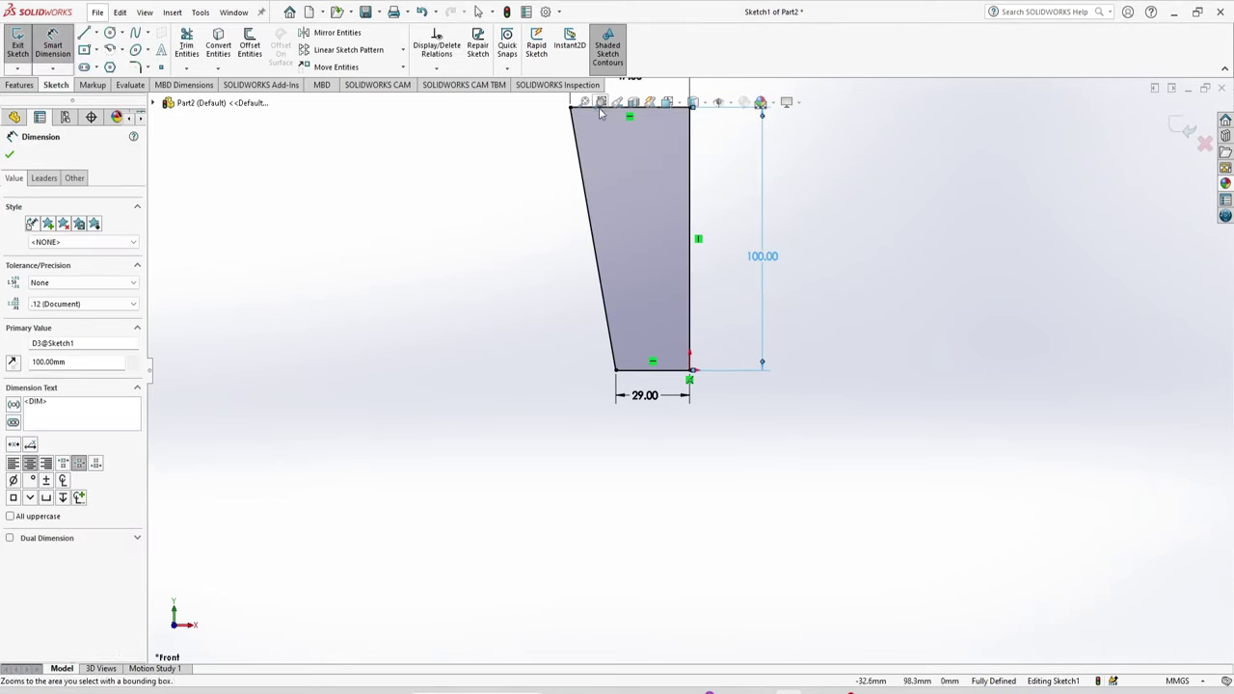
left_click(583, 102)
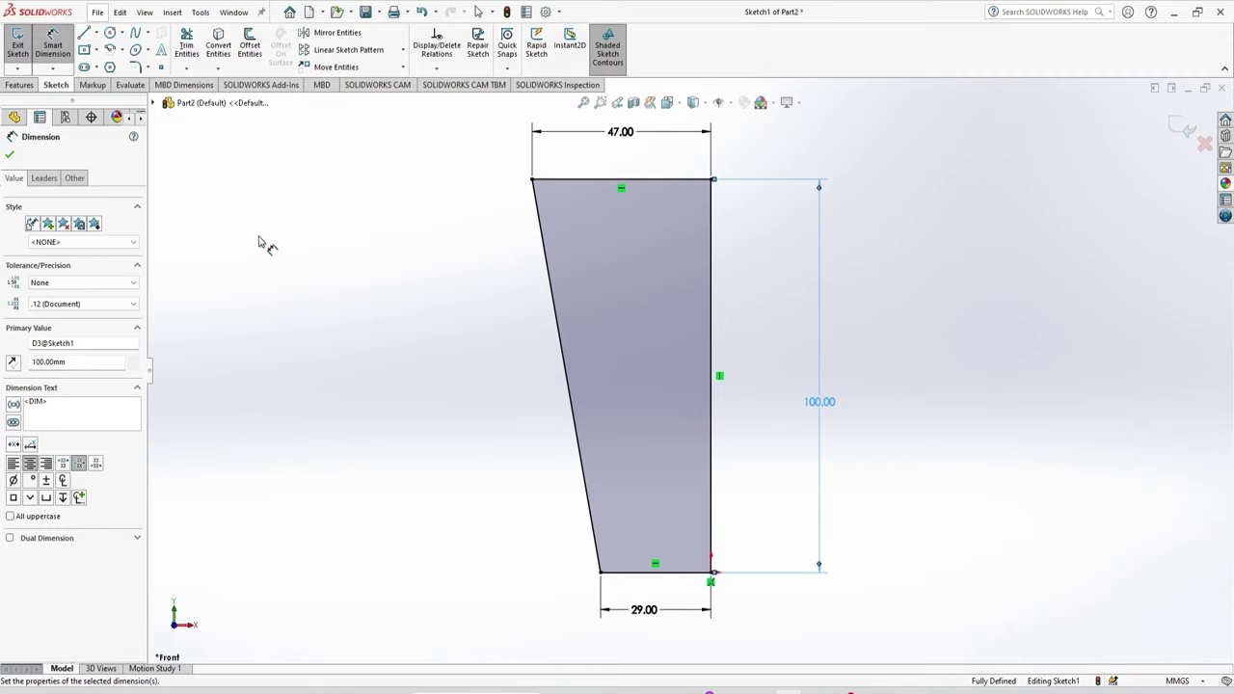
Revolve the profile 360° about its vertical line to create the solid Revolve1.
left_click(15, 86)
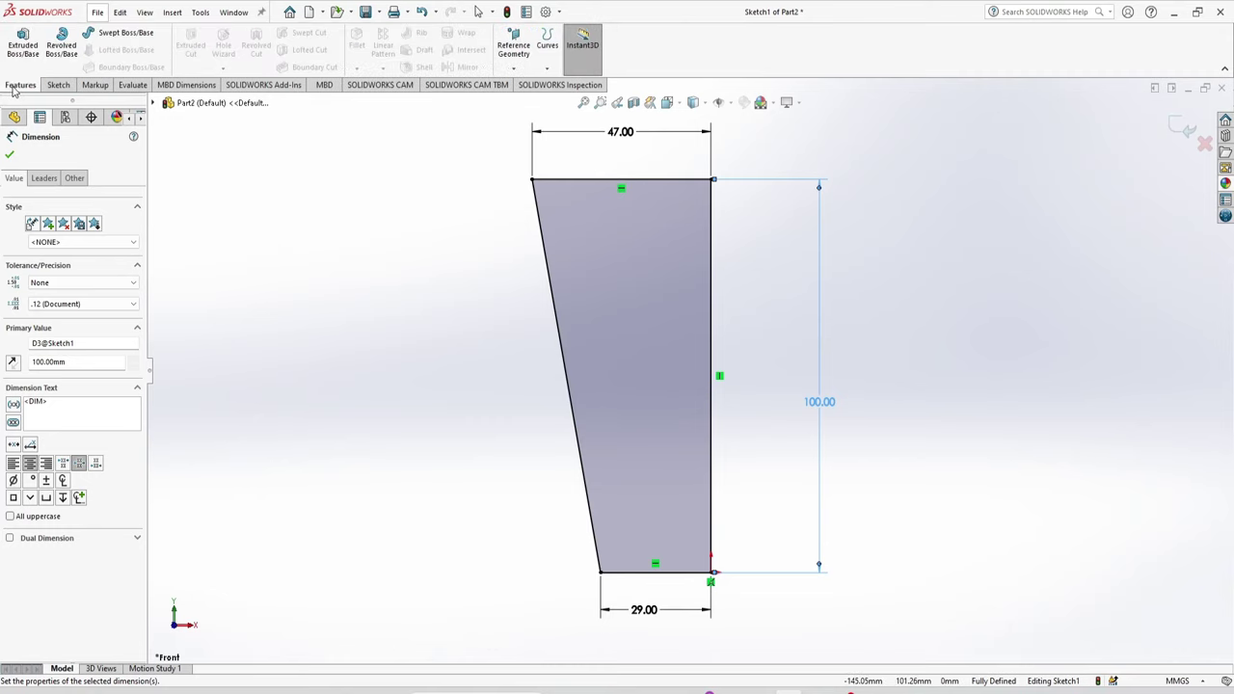
left_click(61, 50)
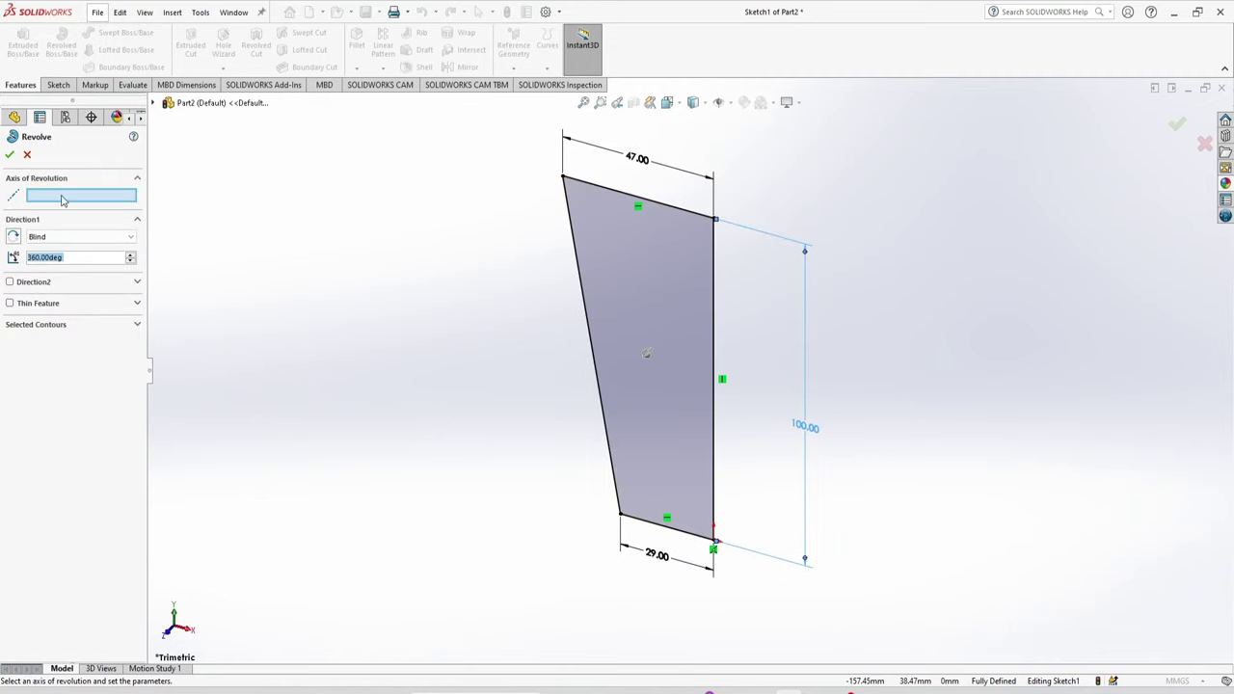
left_click(715, 330)
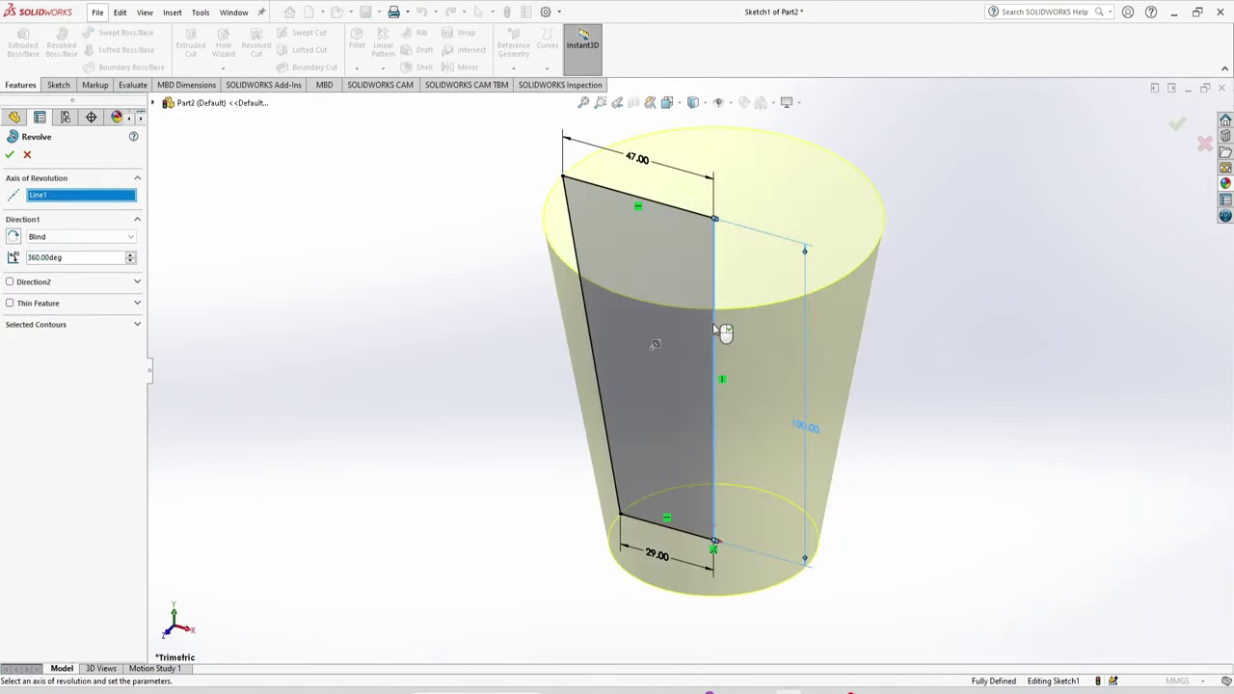
left_click(8, 156)
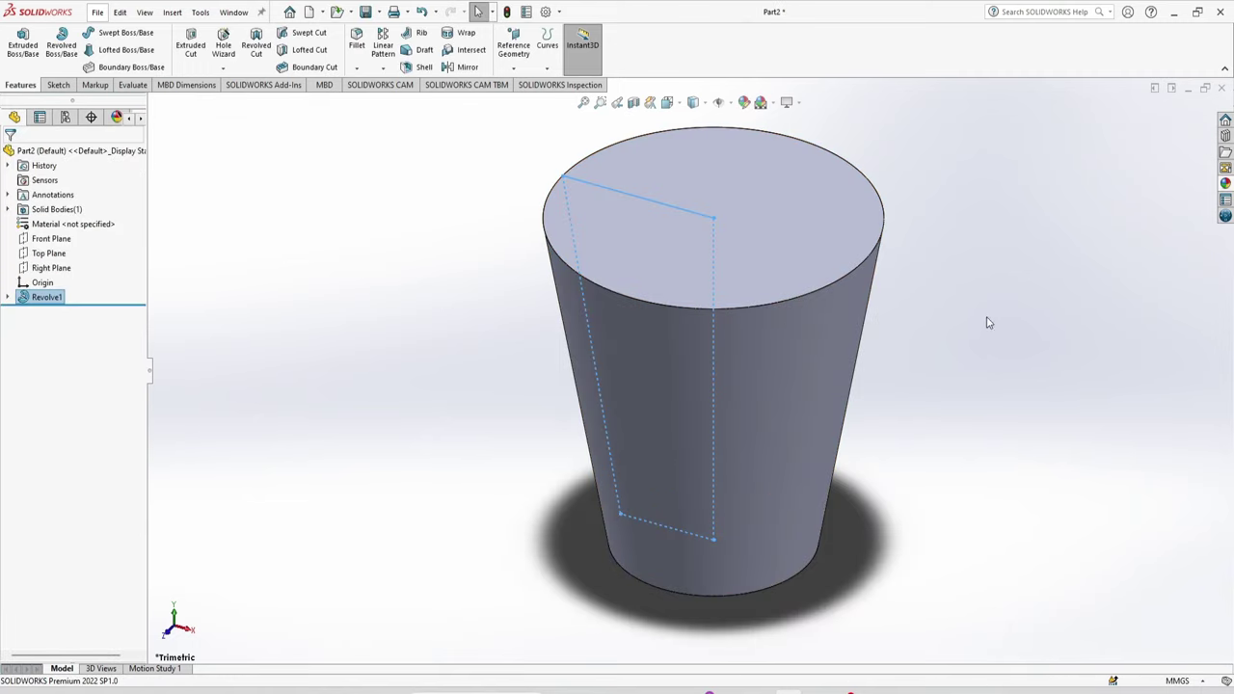
left_click(987, 323)
On a new Front Plane sketch, draw a horizontal line out from the cup and a slanted line back down.
key("z")
left_click(46, 240)
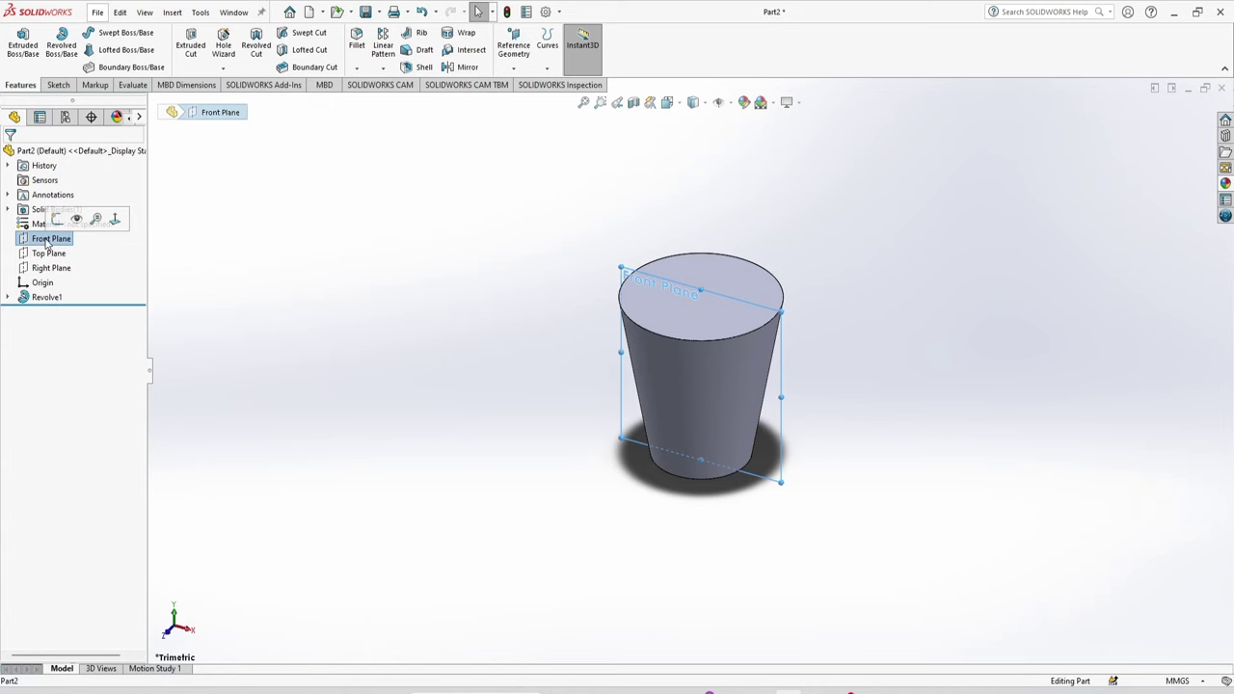
left_click(57, 219)
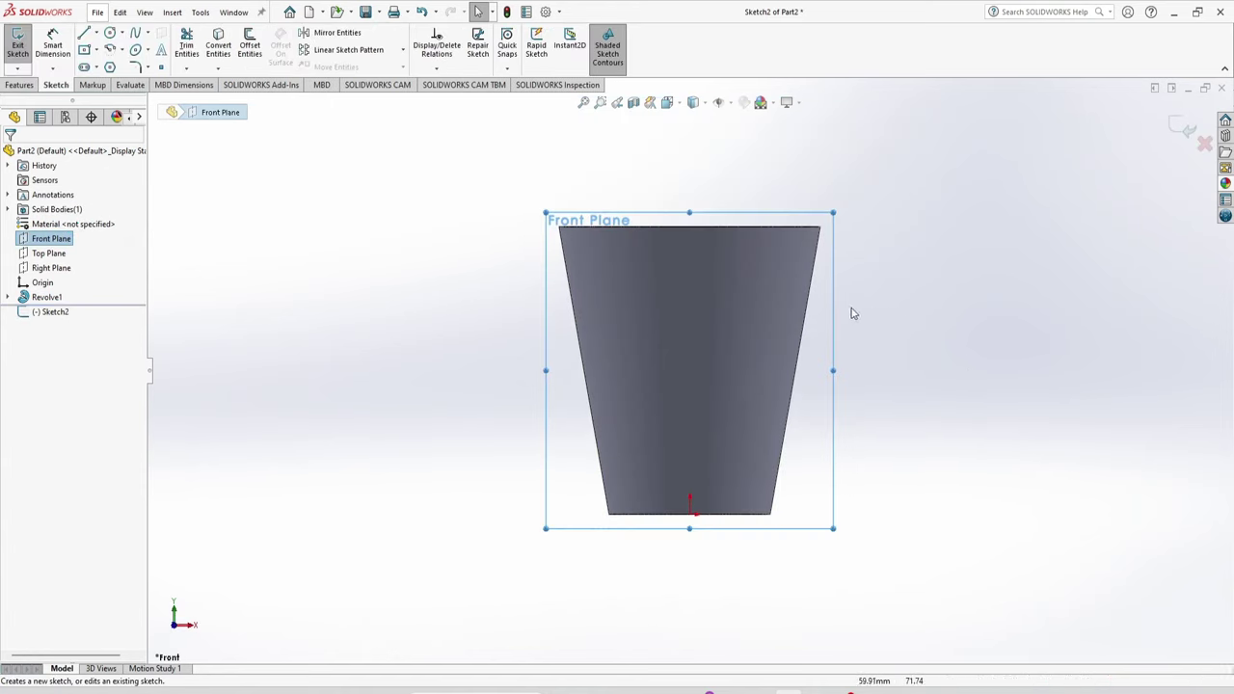
left_click(84, 31)
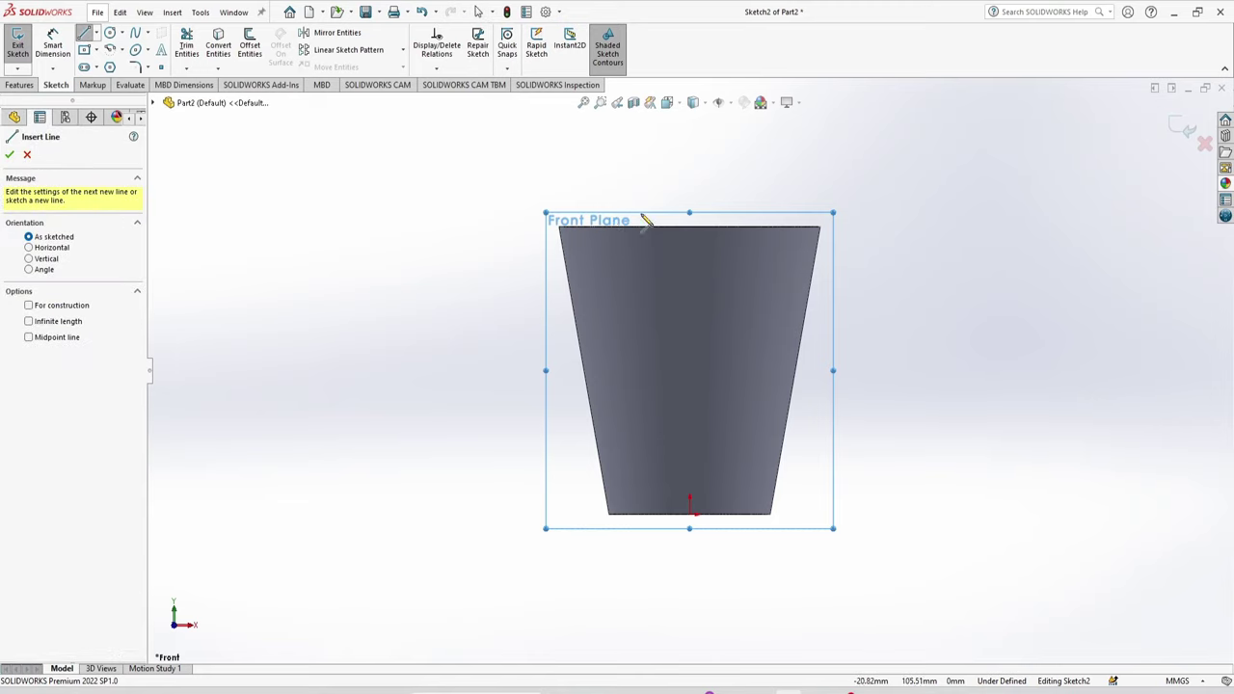
left_click(803, 287)
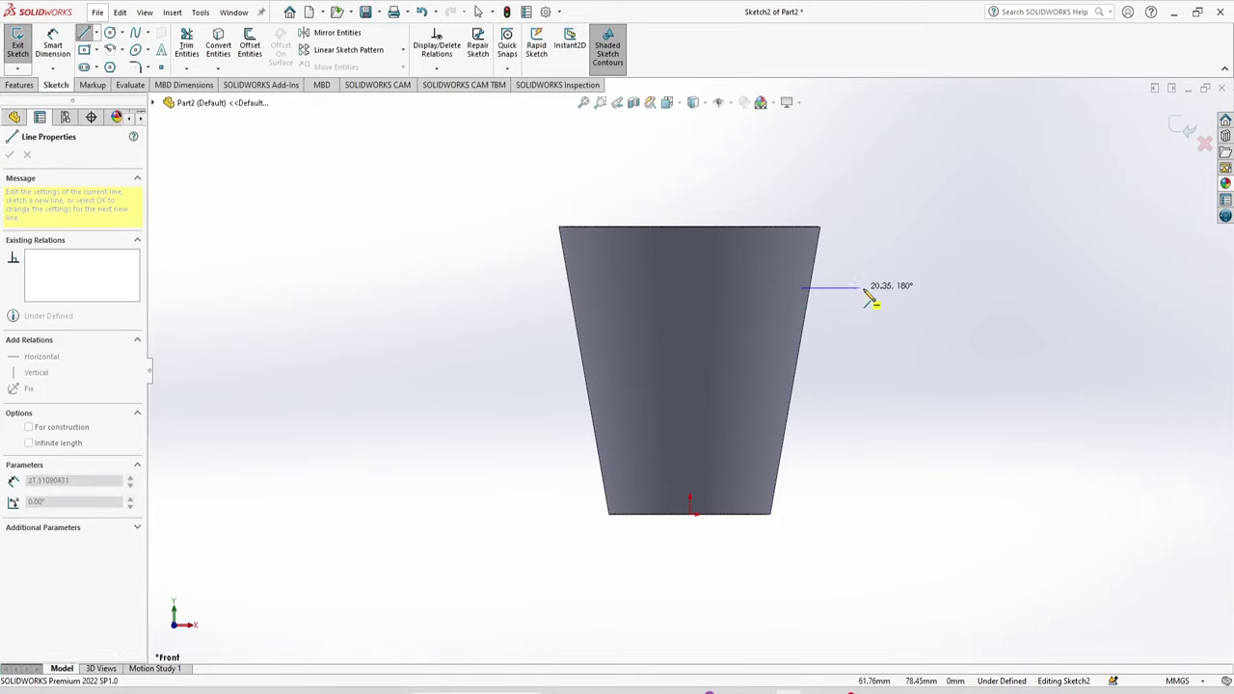
left_click(900, 288)
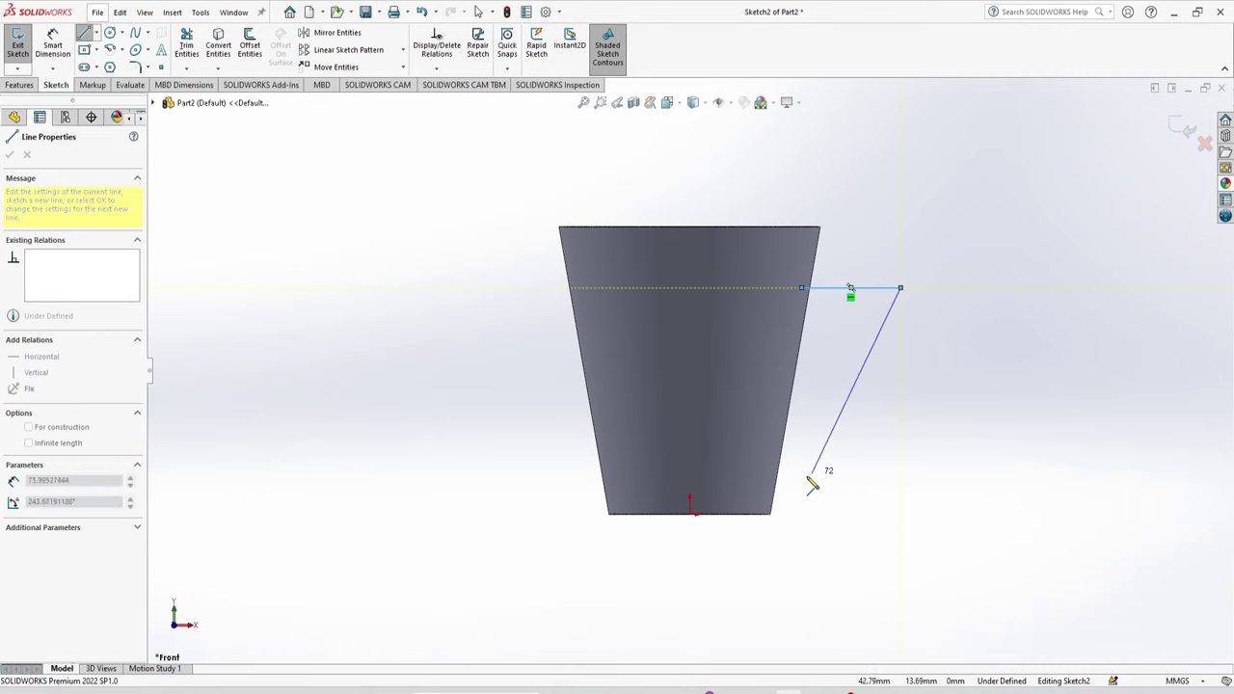
left_click(769, 485)
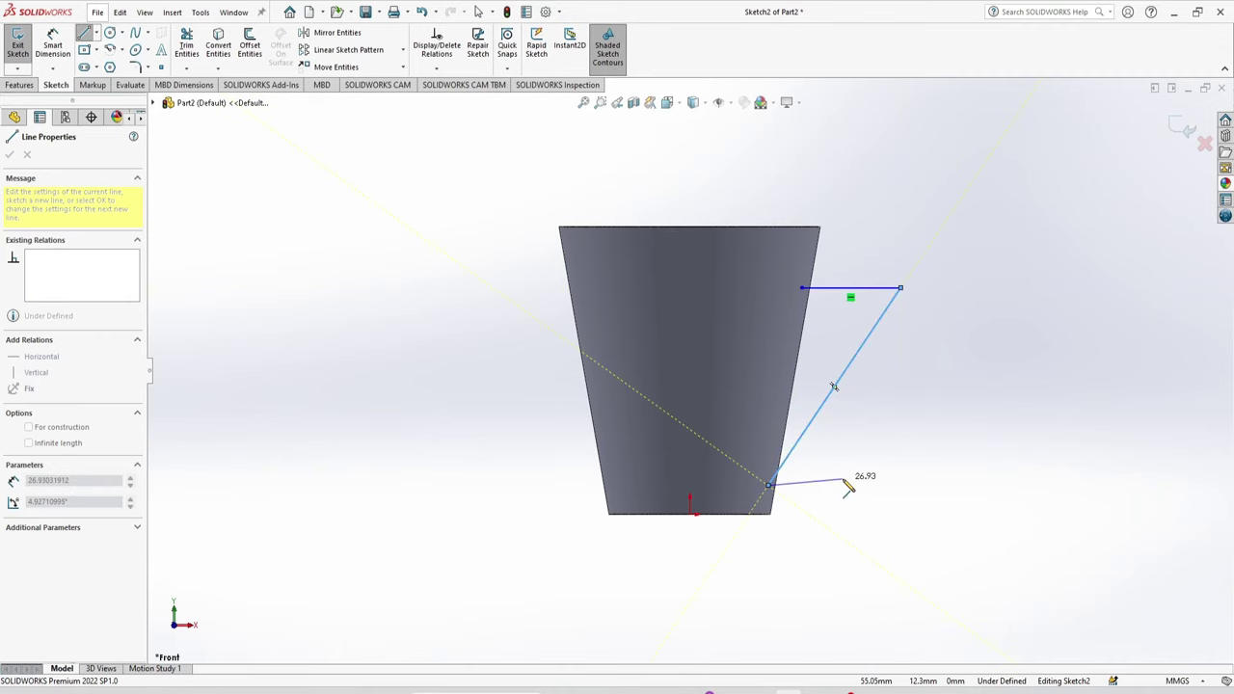
key("Escape")
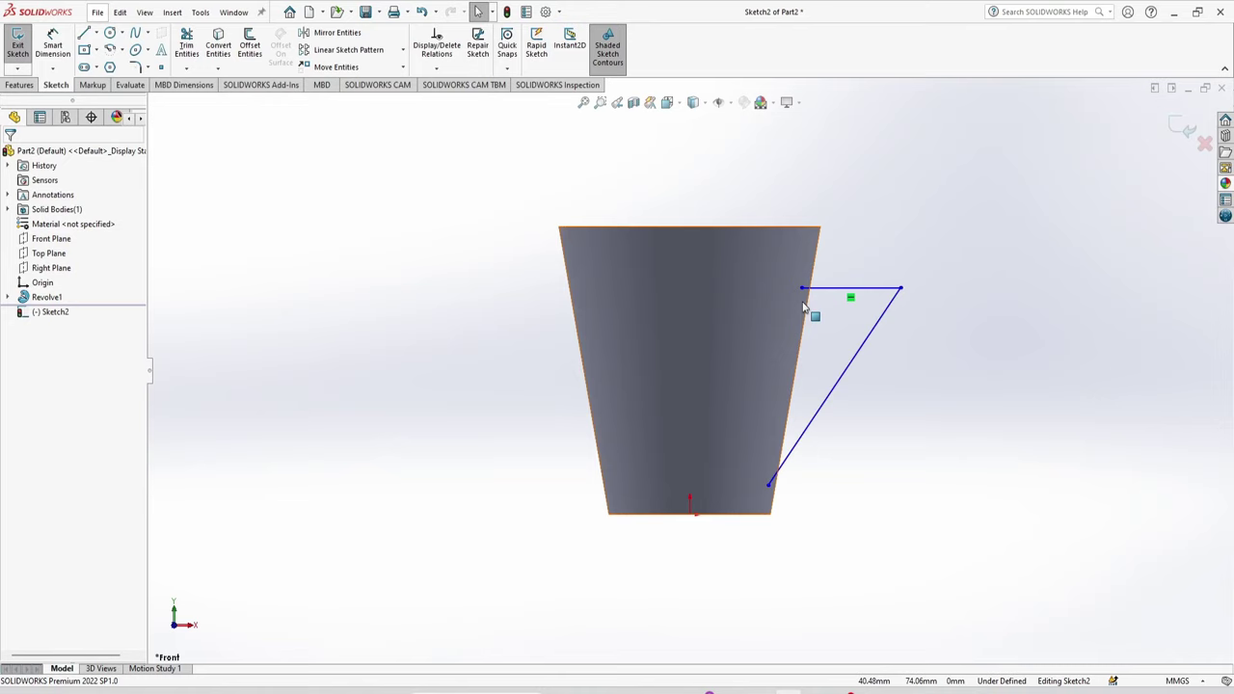
scroll(801, 328, "down", 5)
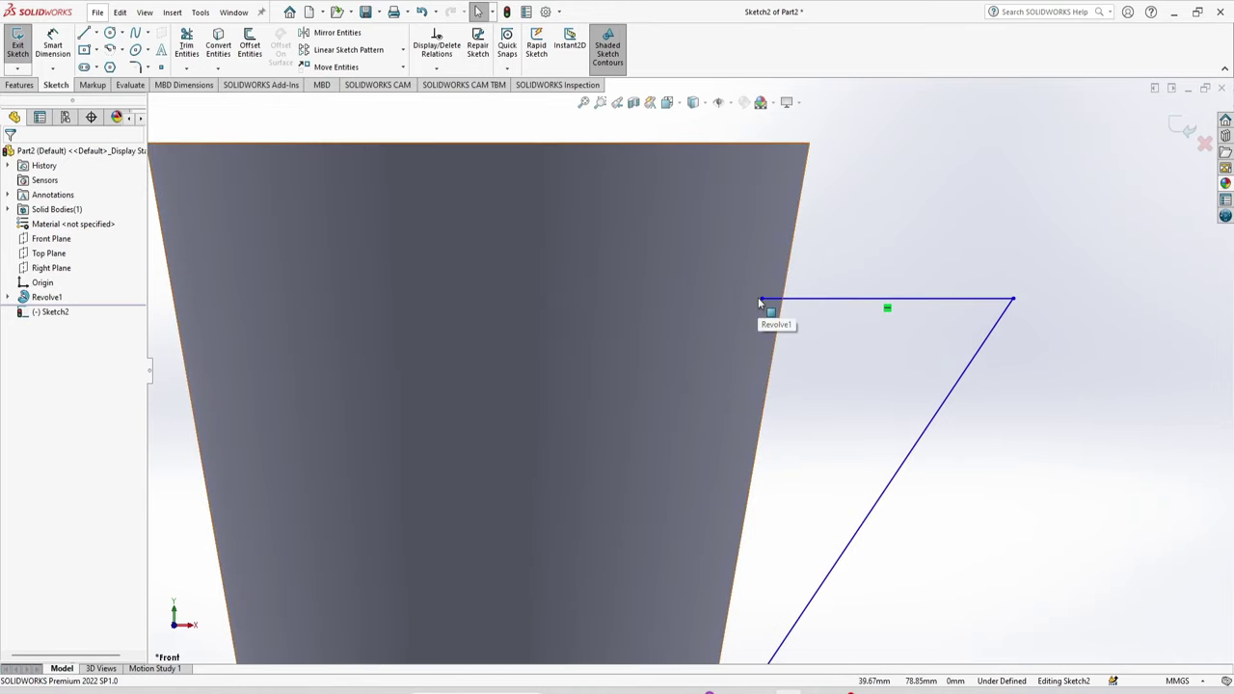
scroll(719, 371, "up", 4)
scroll(699, 513, "down", 4)
scroll(681, 656, "up", 3)
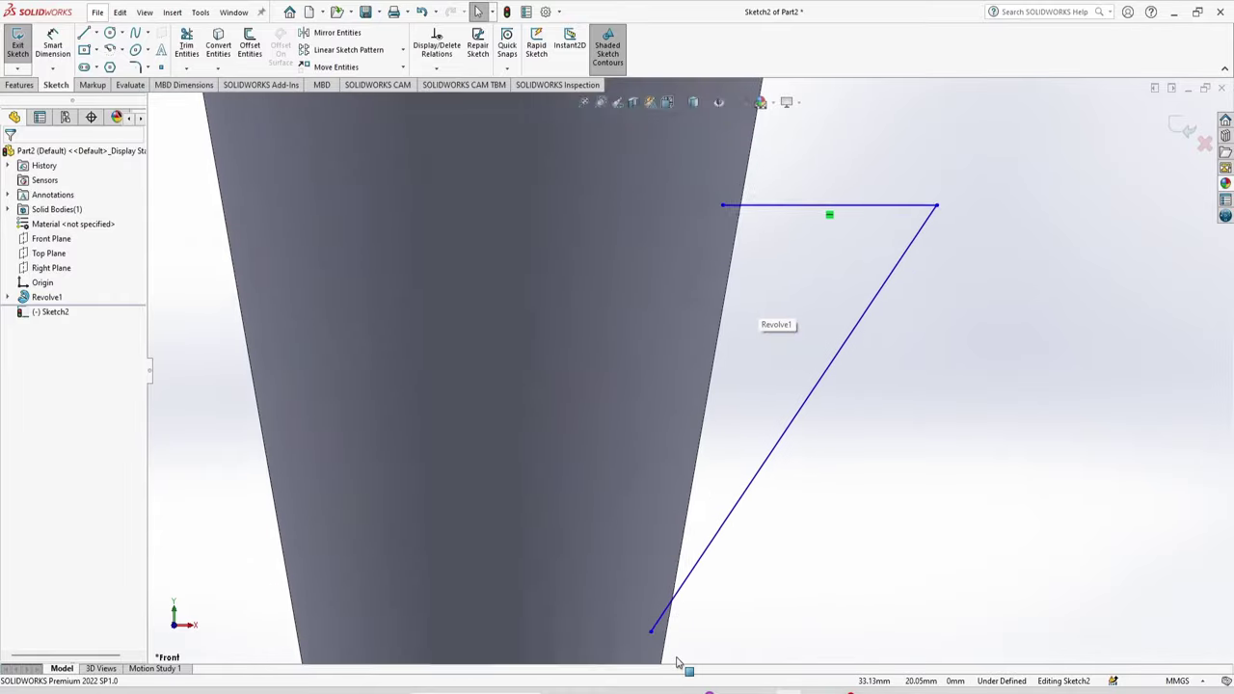
scroll(673, 540, "down", 3)
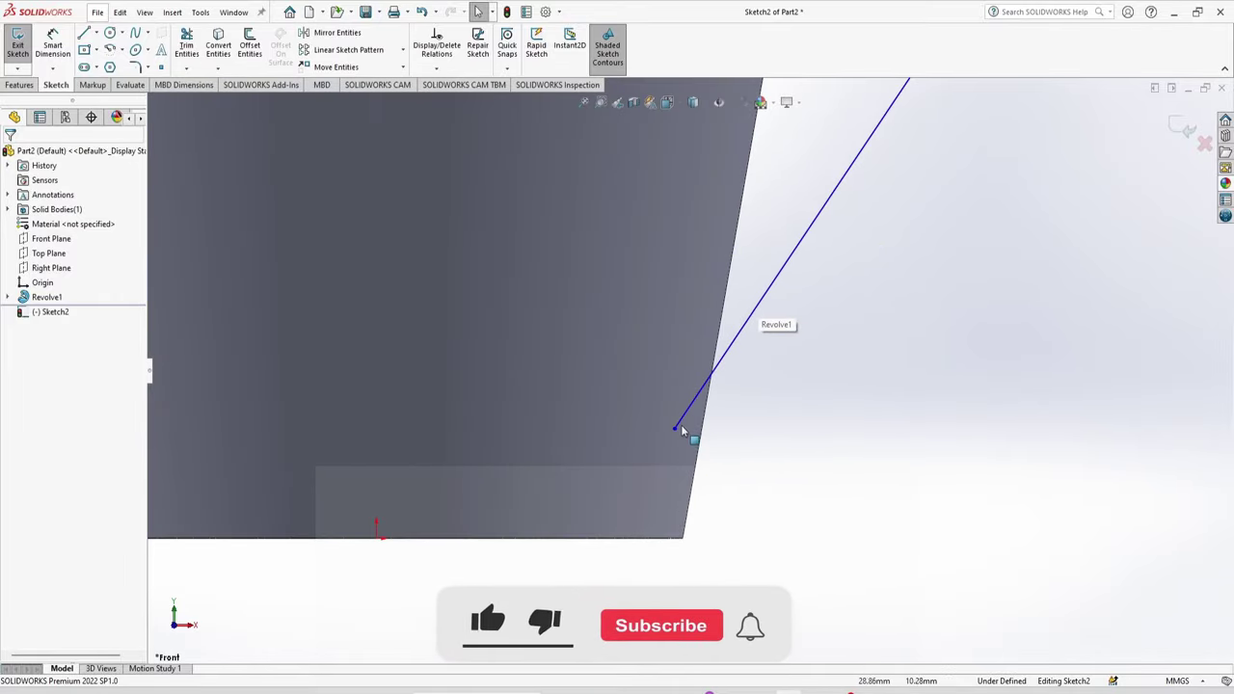
scroll(704, 376, "up", 4)
scroll(689, 369, "up", 2)
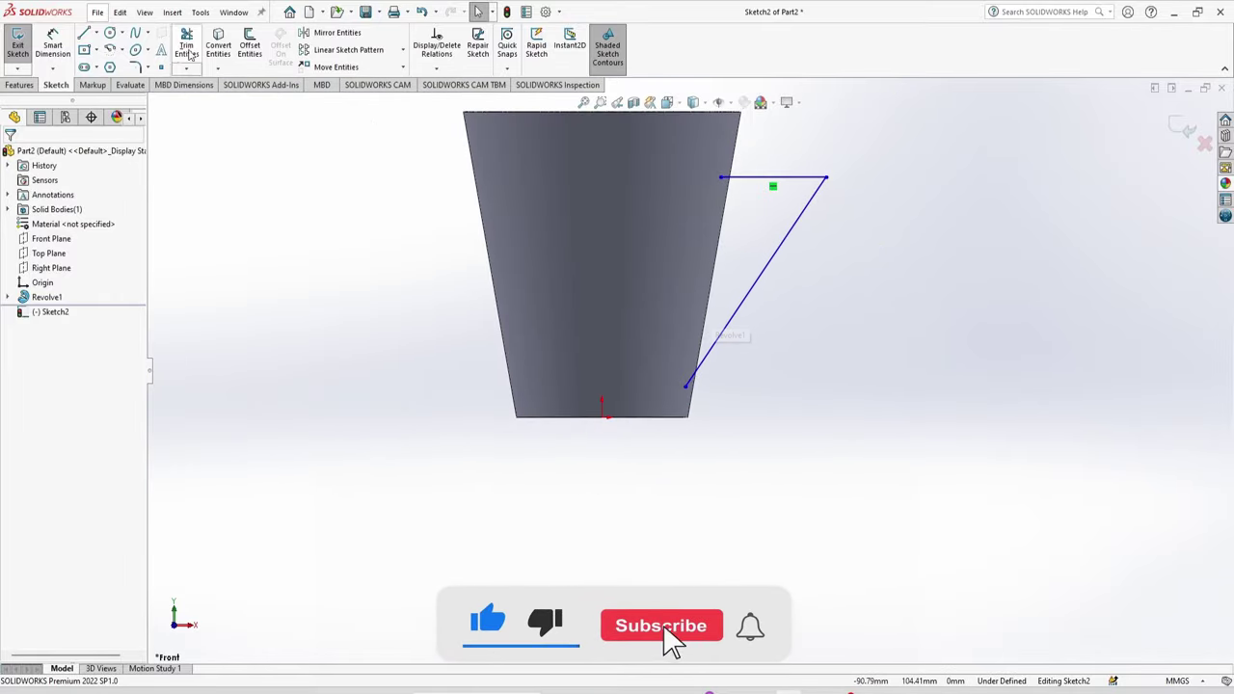
Dimension the handle's horizontal top line to 30 mm and reposition it.
left_click(53, 43)
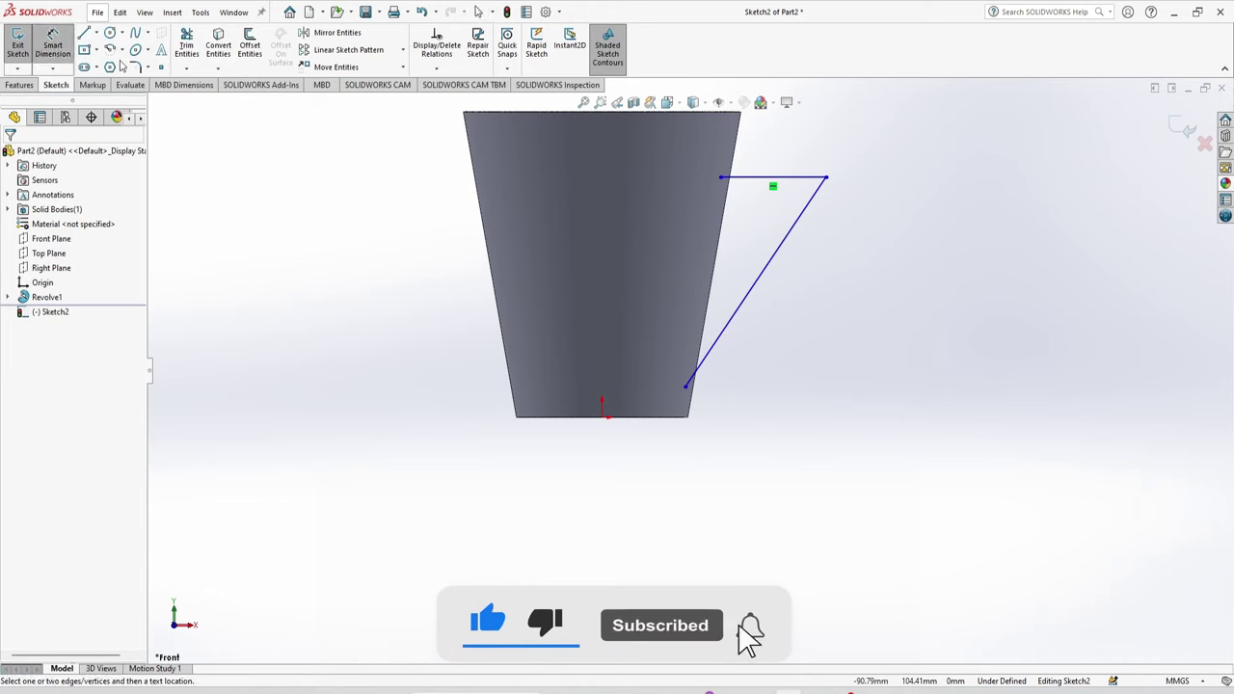
left_click(781, 177)
left_click(786, 144)
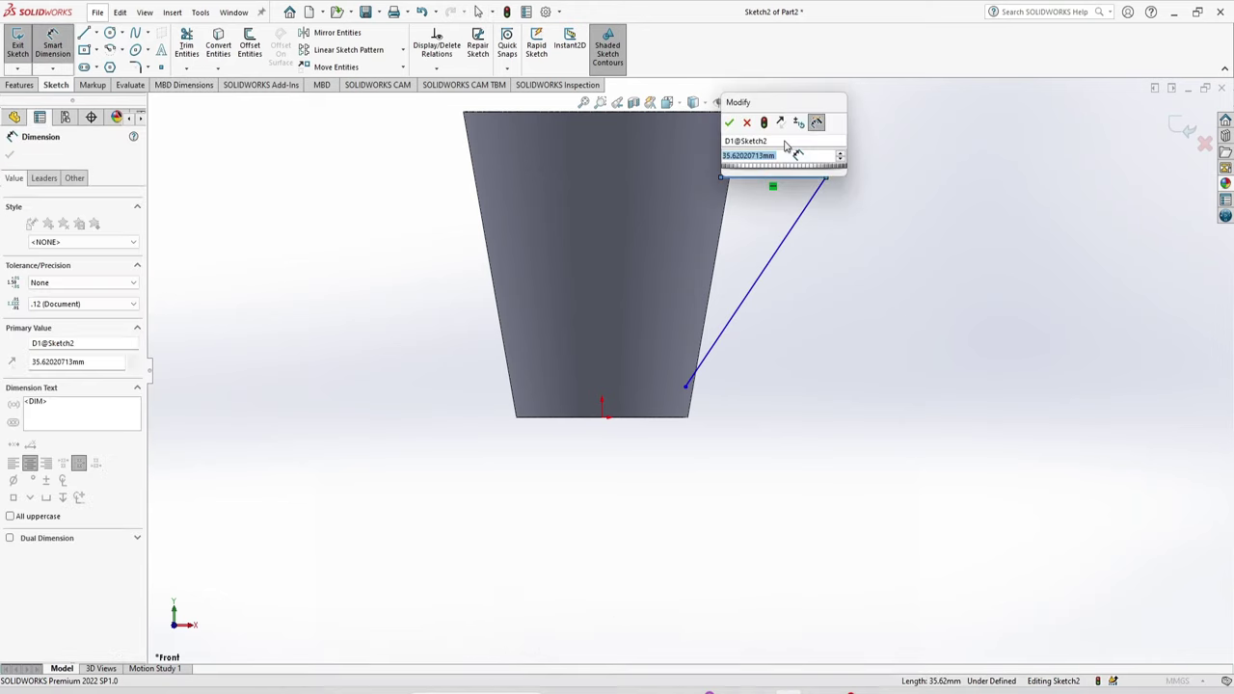
key("Return")
scroll(738, 204, "down", 2)
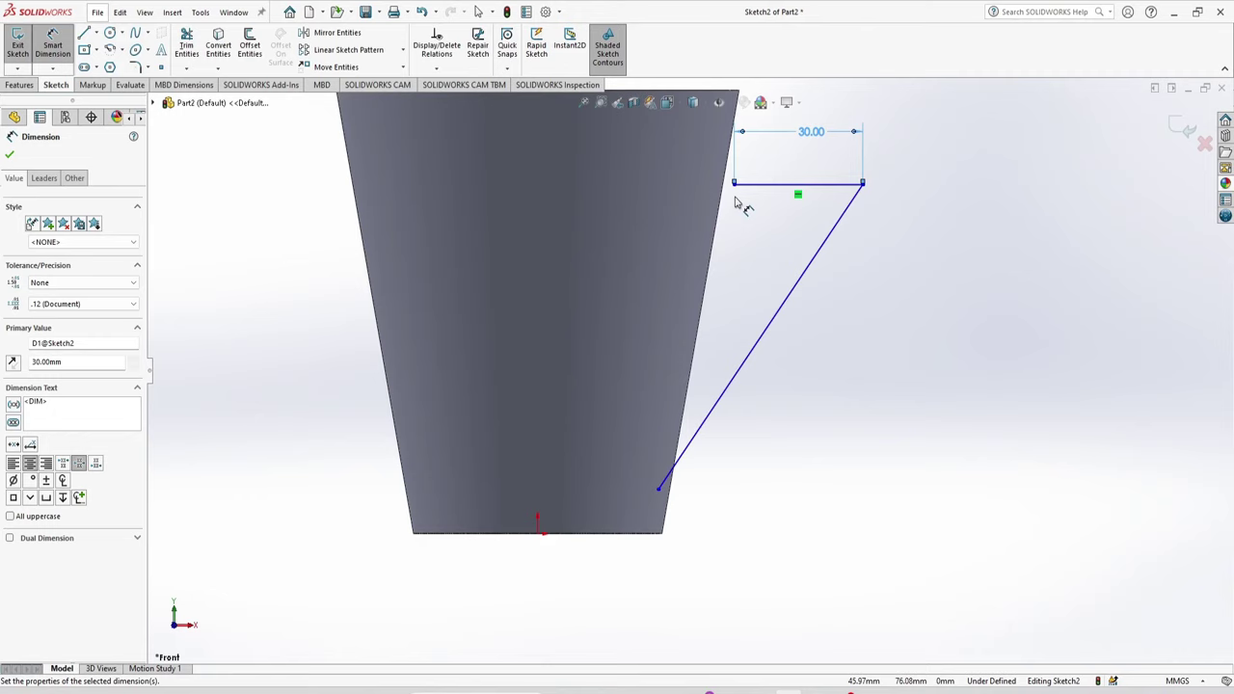
scroll(740, 196, "down", 2)
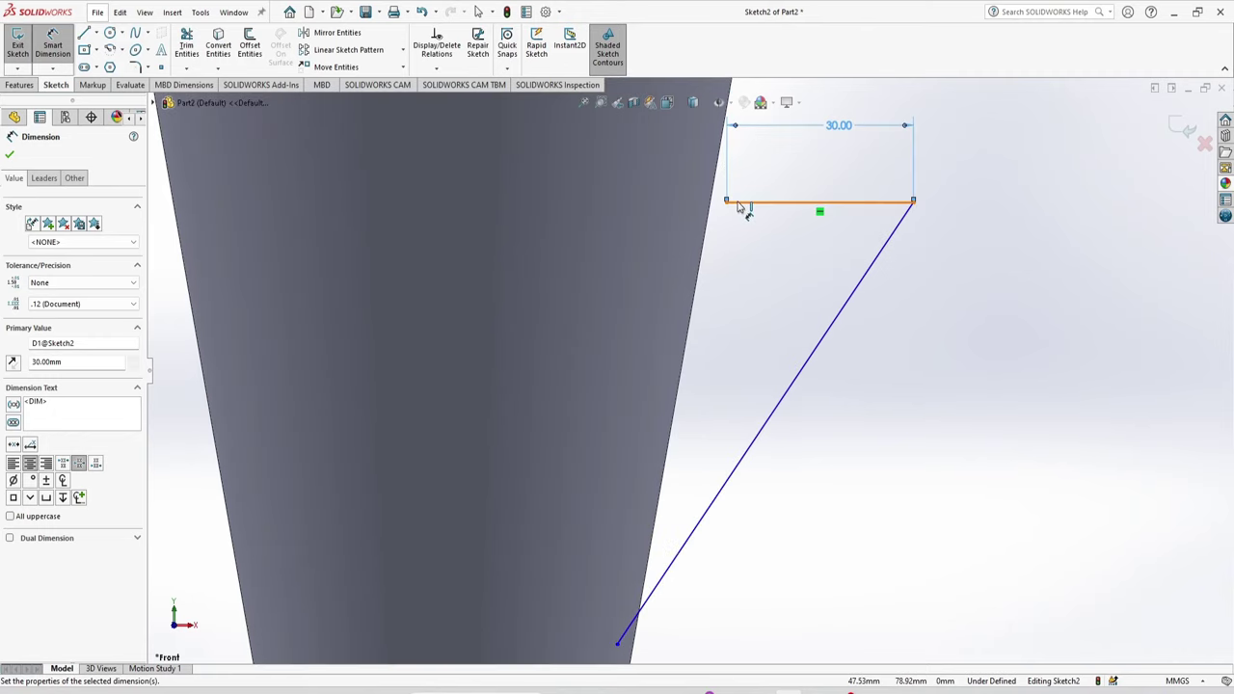
left_click(740, 202)
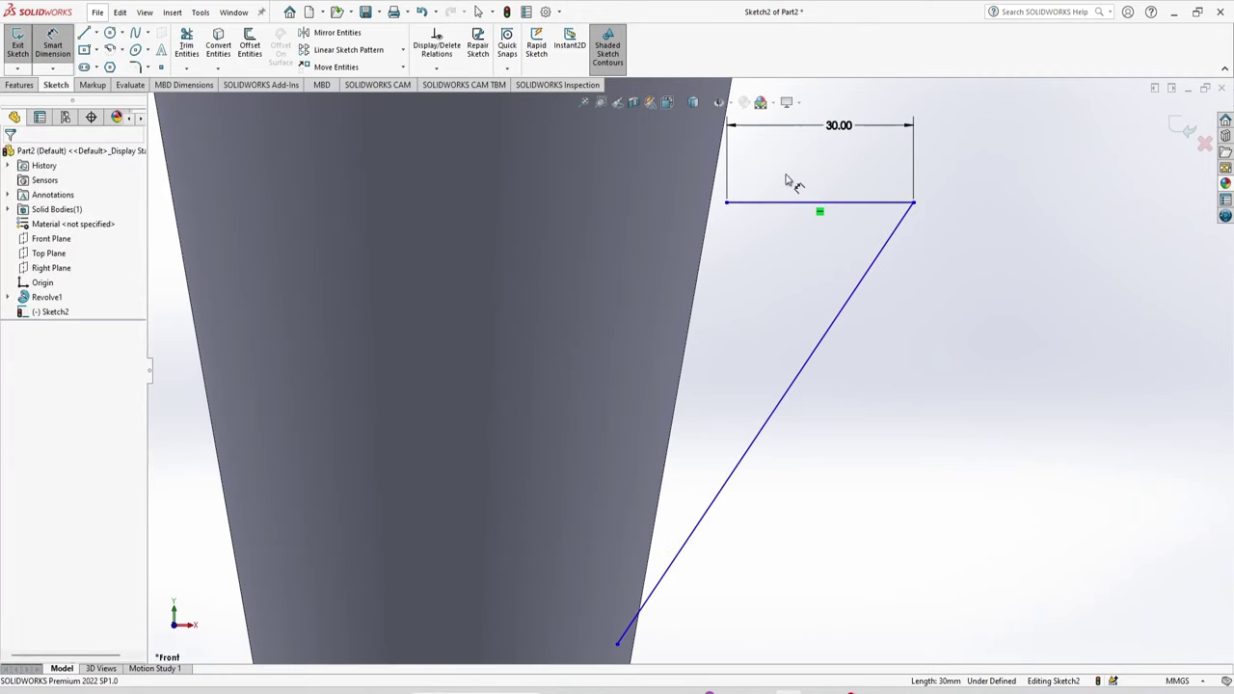
left_click_drag(777, 206, 682, 198)
Set a 1.5 mm gap between the top line's inner end and the cup side, freeing the lower endpoint.
left_click(768, 259)
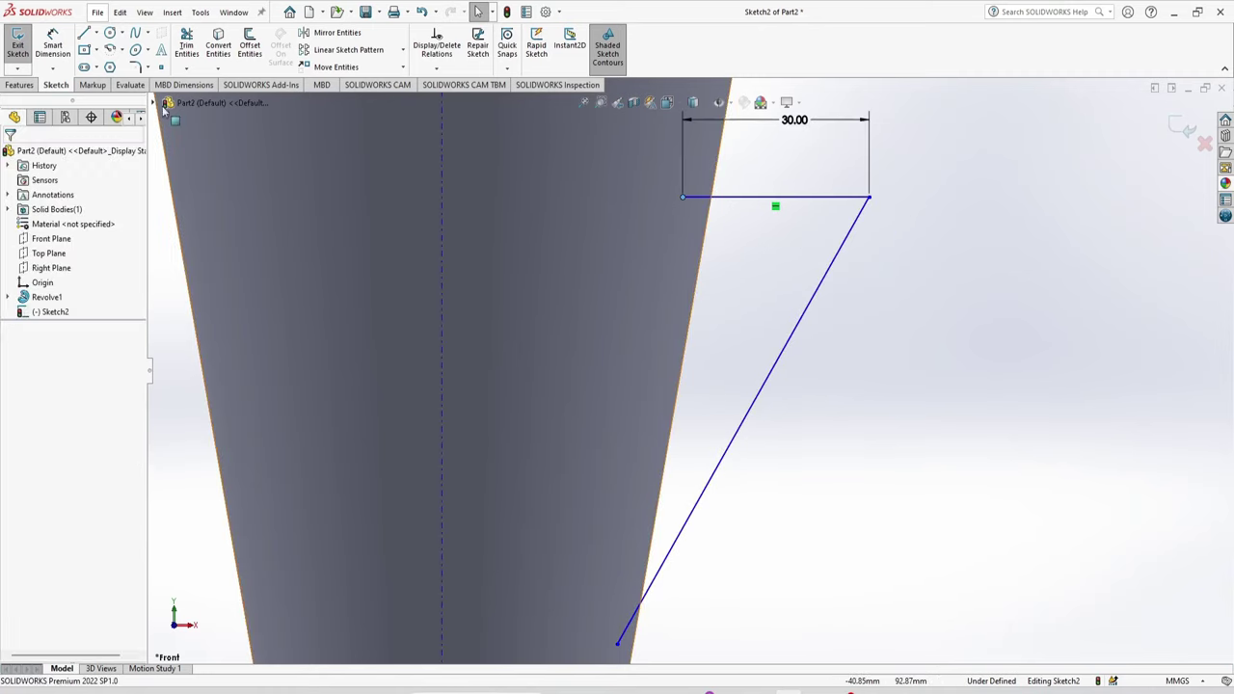
left_click(683, 200)
left_click(713, 214)
left_click(739, 184)
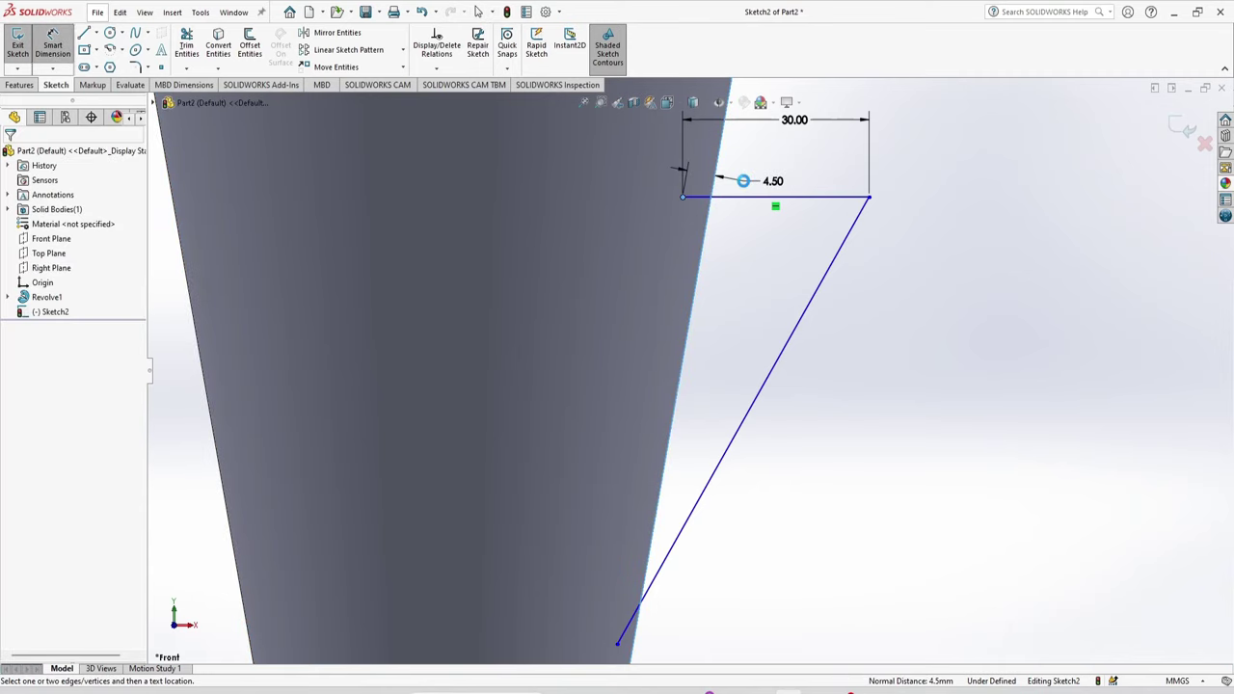
type("1.5")
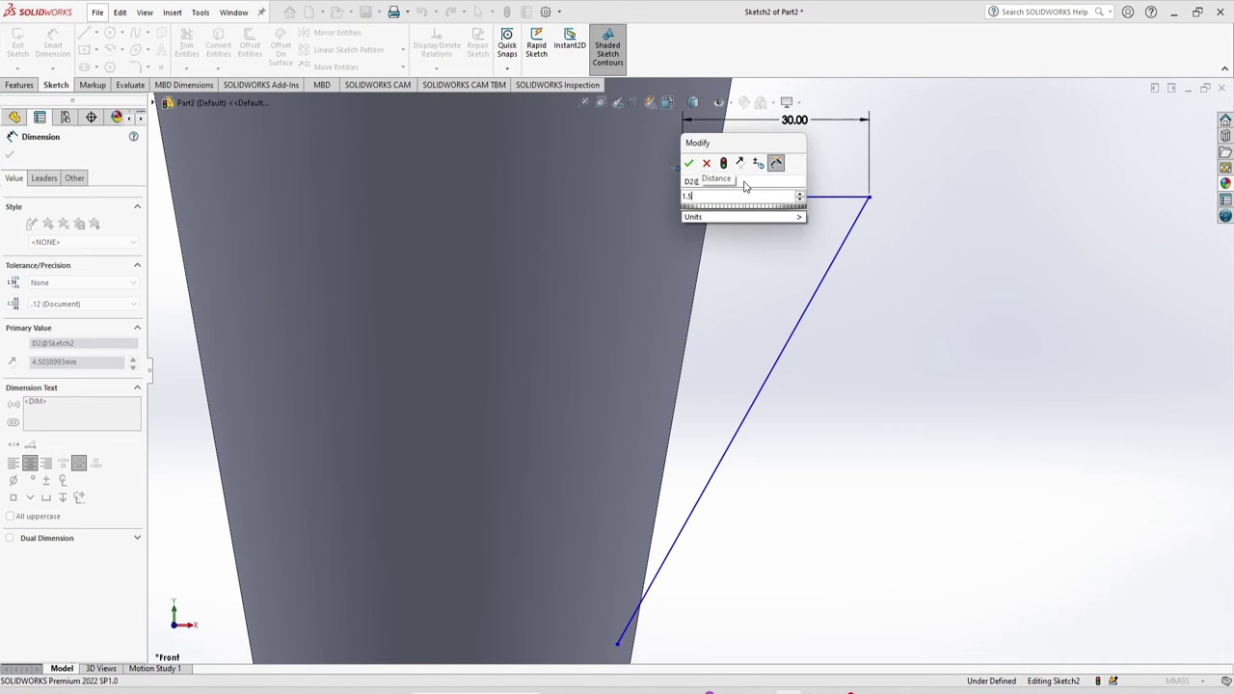
key("Return")
scroll(733, 405, "down", 1)
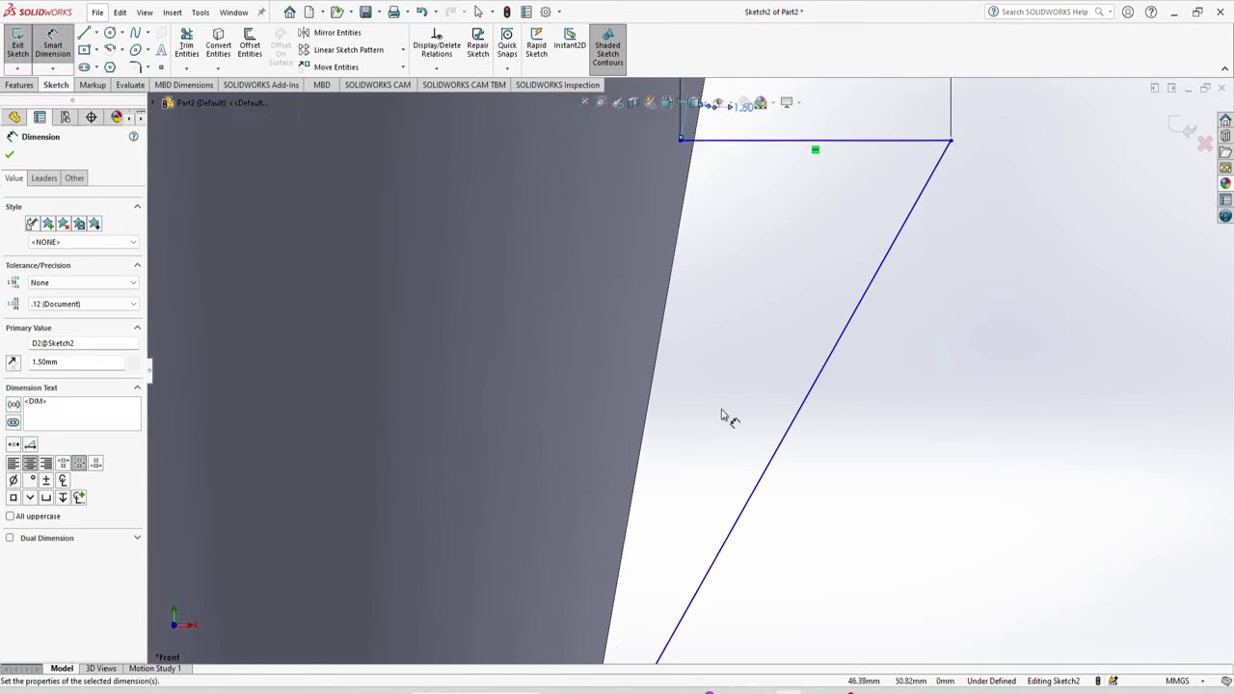
scroll(728, 424, "up", 2)
scroll(704, 444, "down", 1)
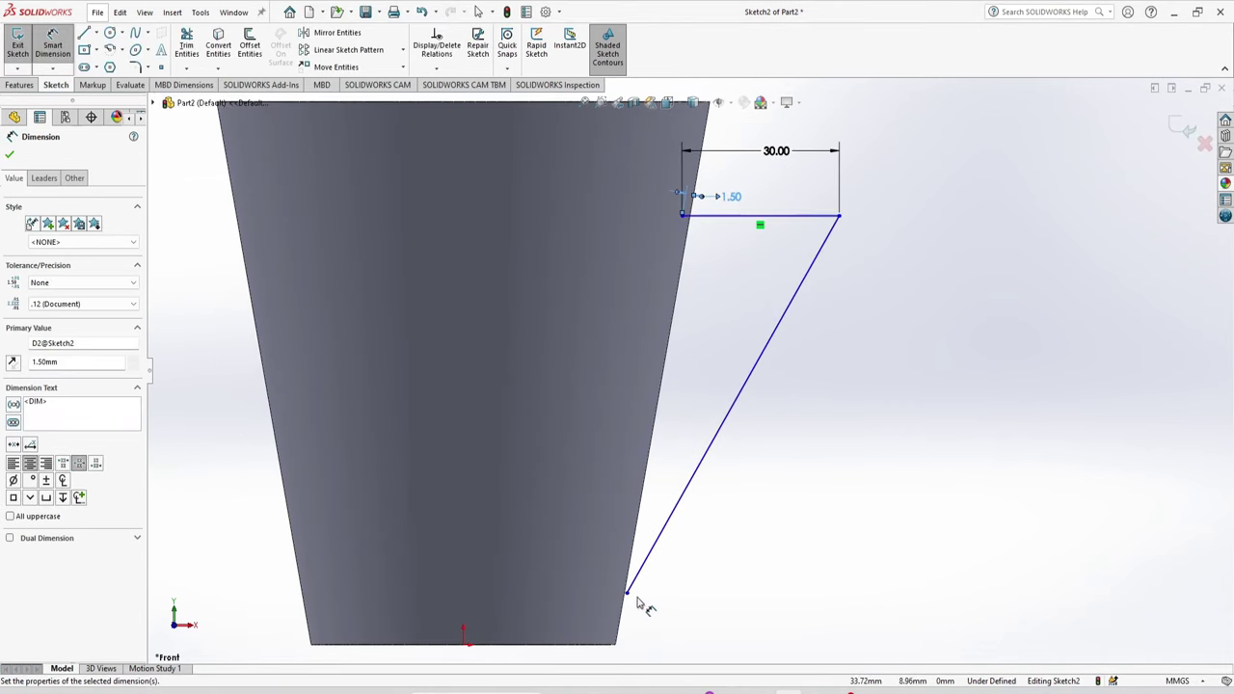
key("Escape")
left_click_drag(627, 594, 611, 587)
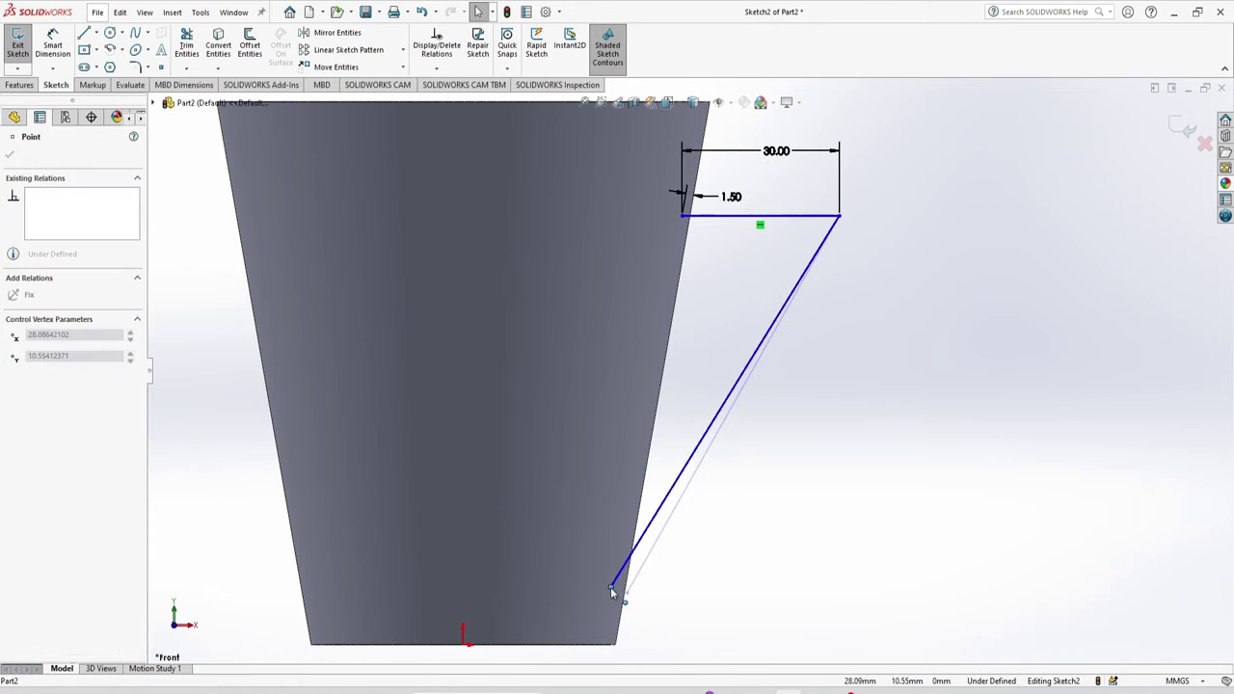
key("Escape")
Place the slanted line's lower end 1.5 mm off the cup and 17 mm above the base.
left_click(50, 49)
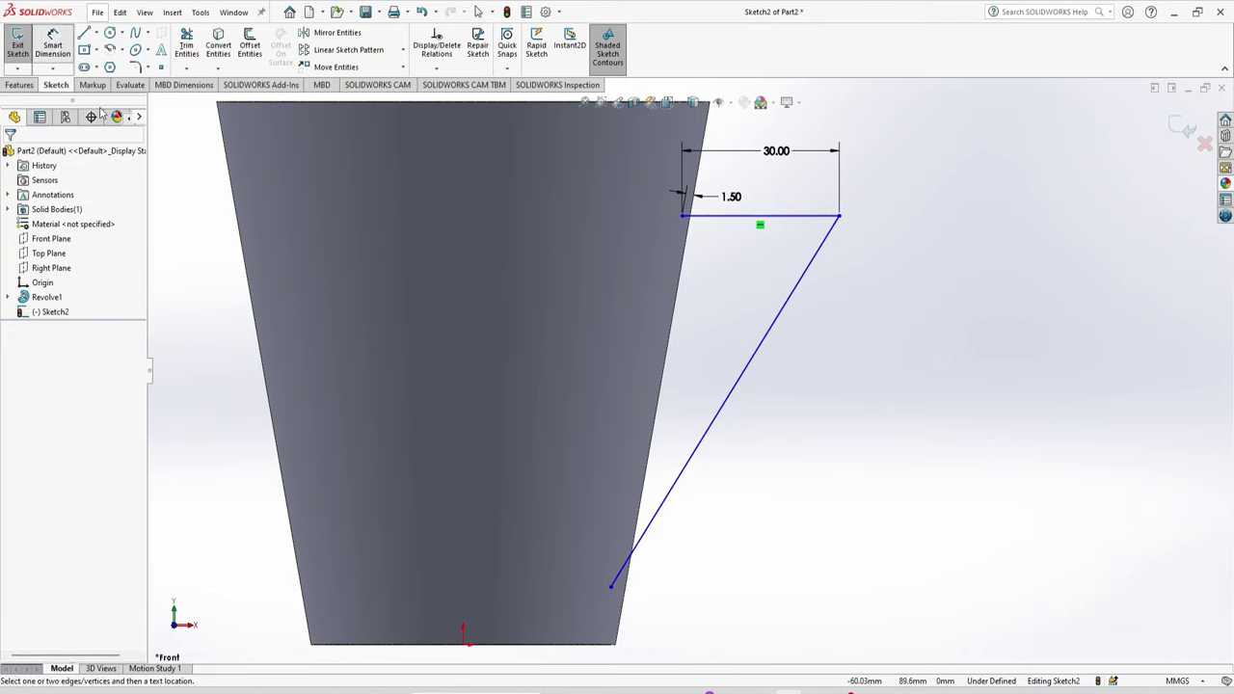
left_click(622, 592)
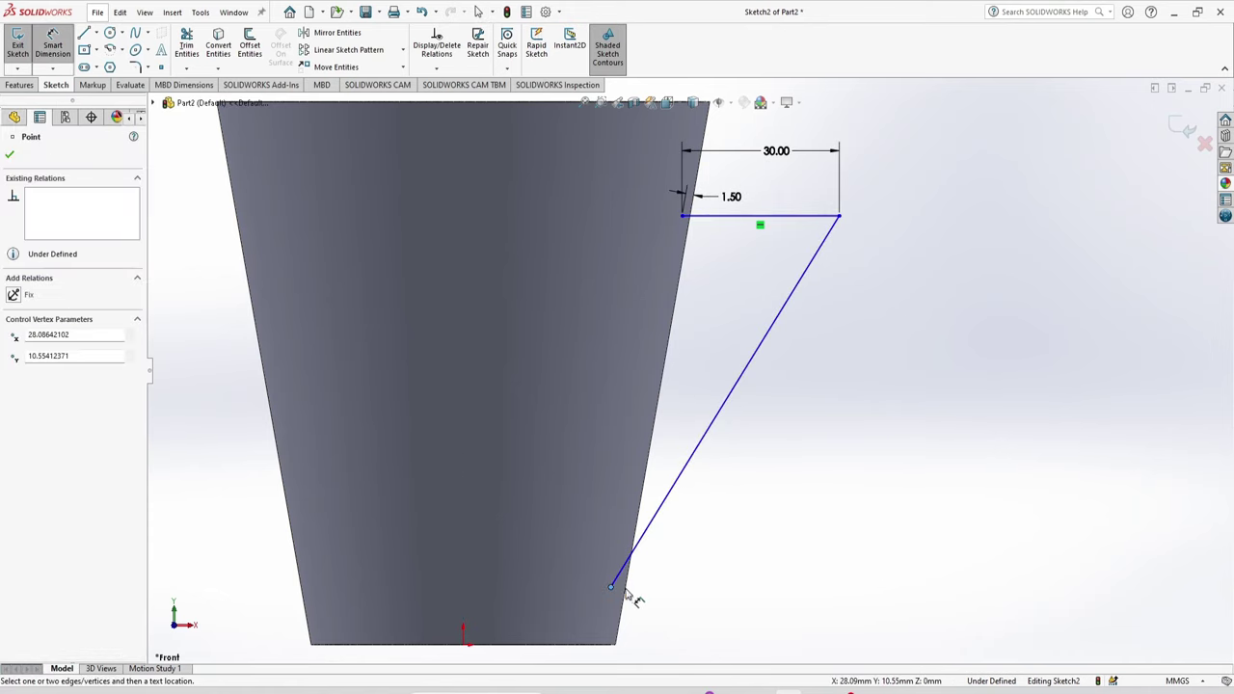
left_click(639, 600)
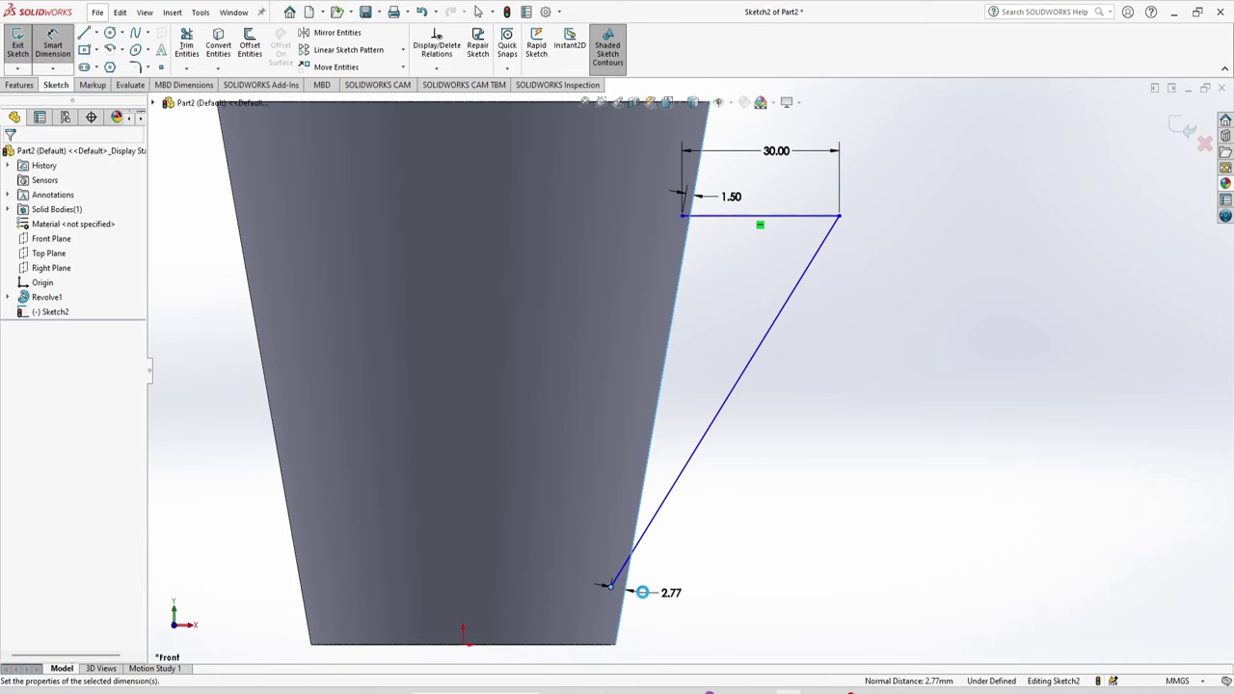
left_click(643, 598)
type("1.5")
key("Return")
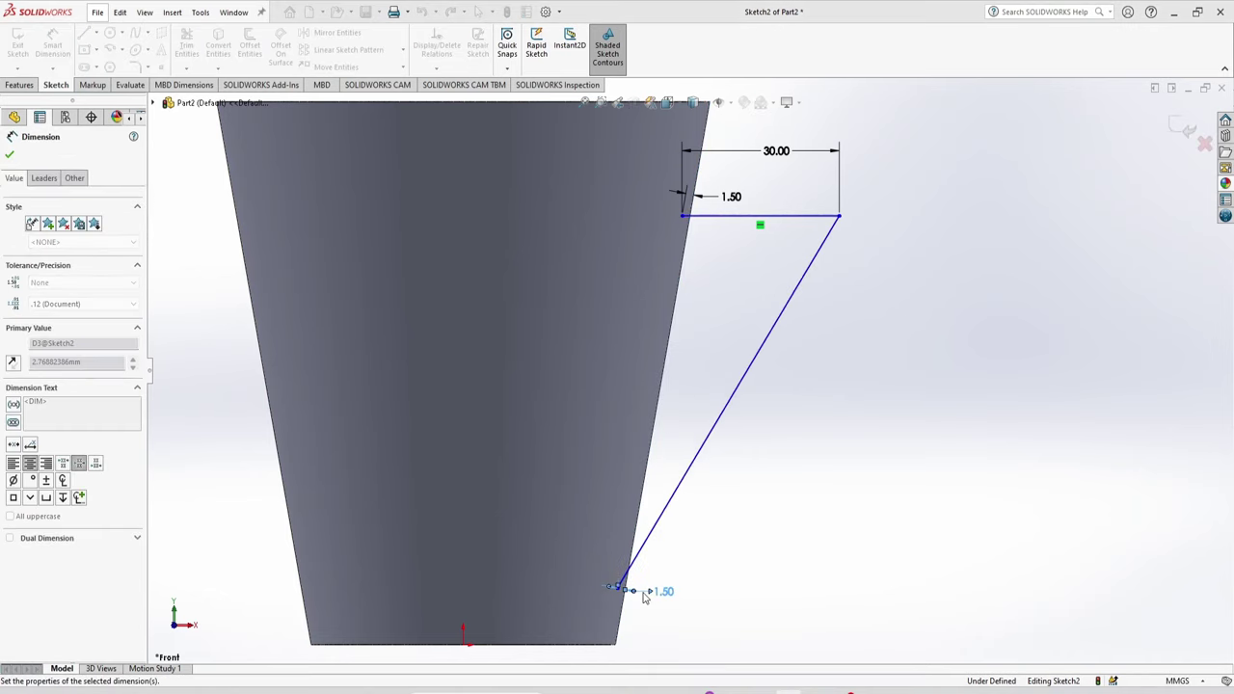
left_click(618, 588)
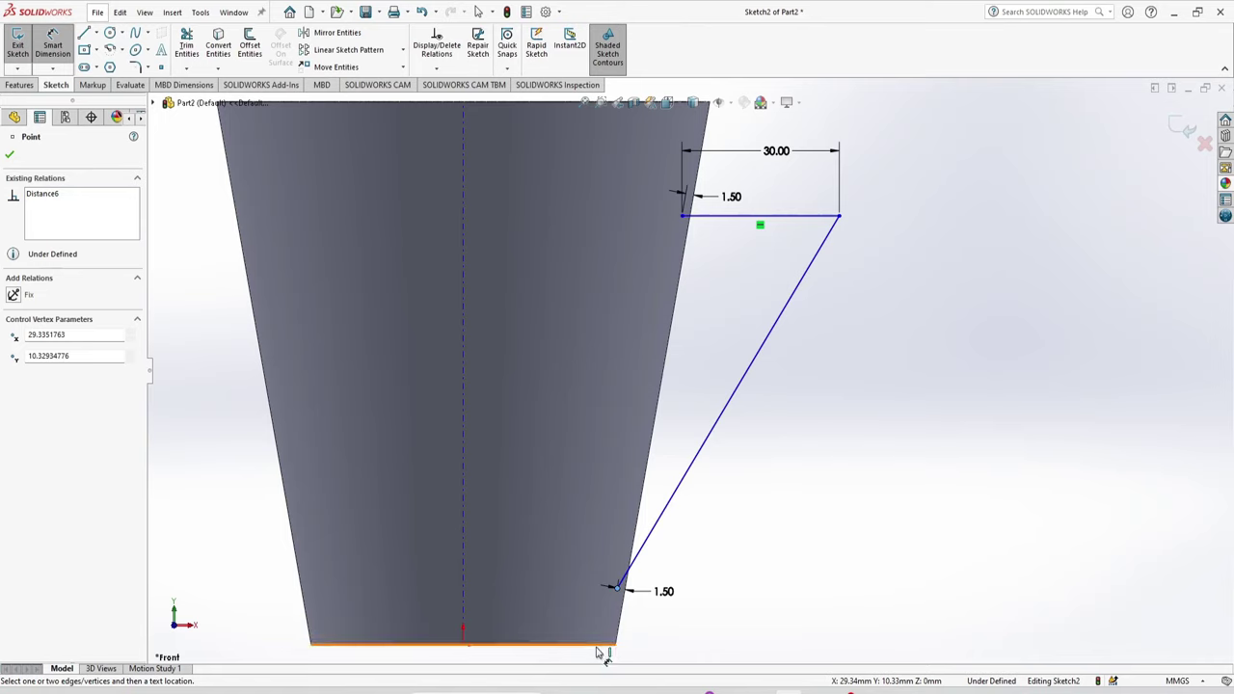
left_click(599, 644)
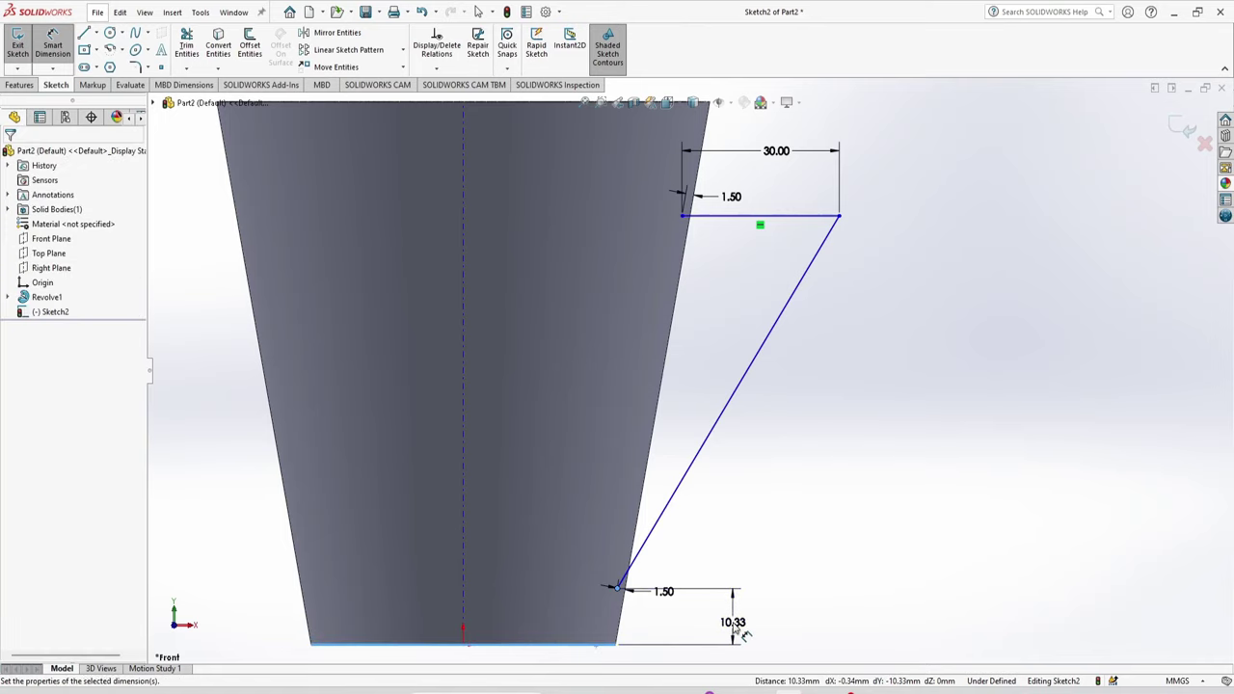
left_click(736, 626)
type("1")
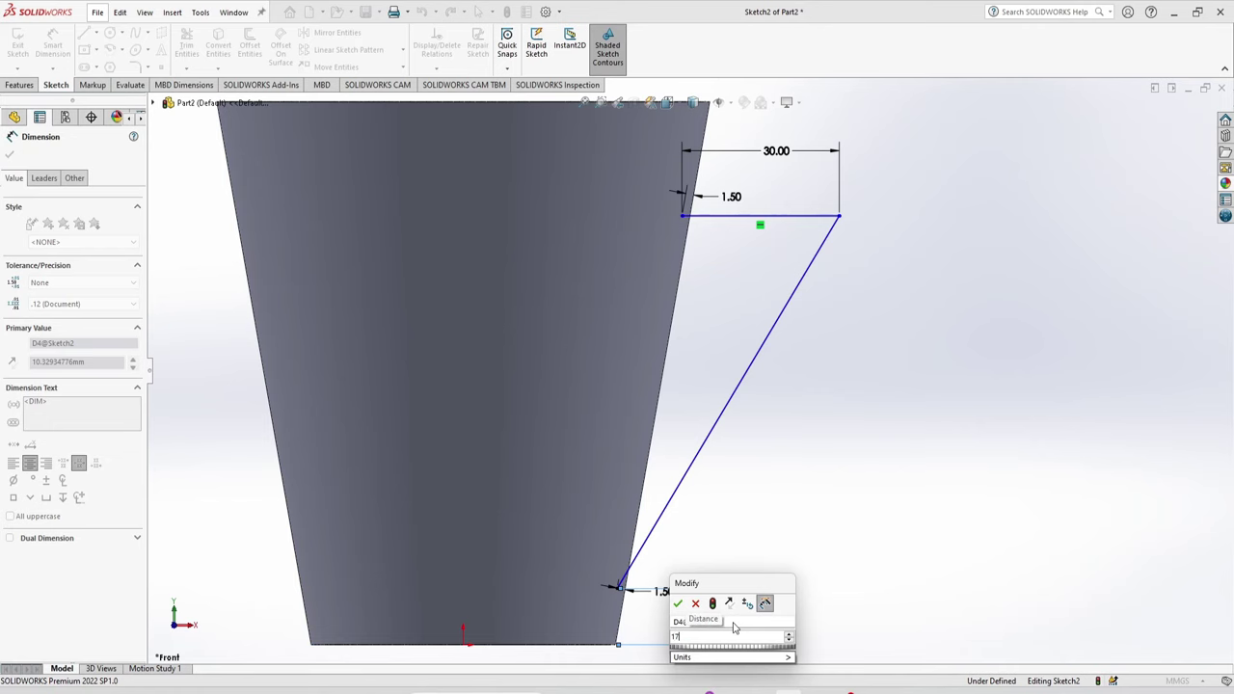
type("7")
key("Return")
Dimension the handle's top line 16 mm below the cup rim.
scroll(761, 425, "up", 3)
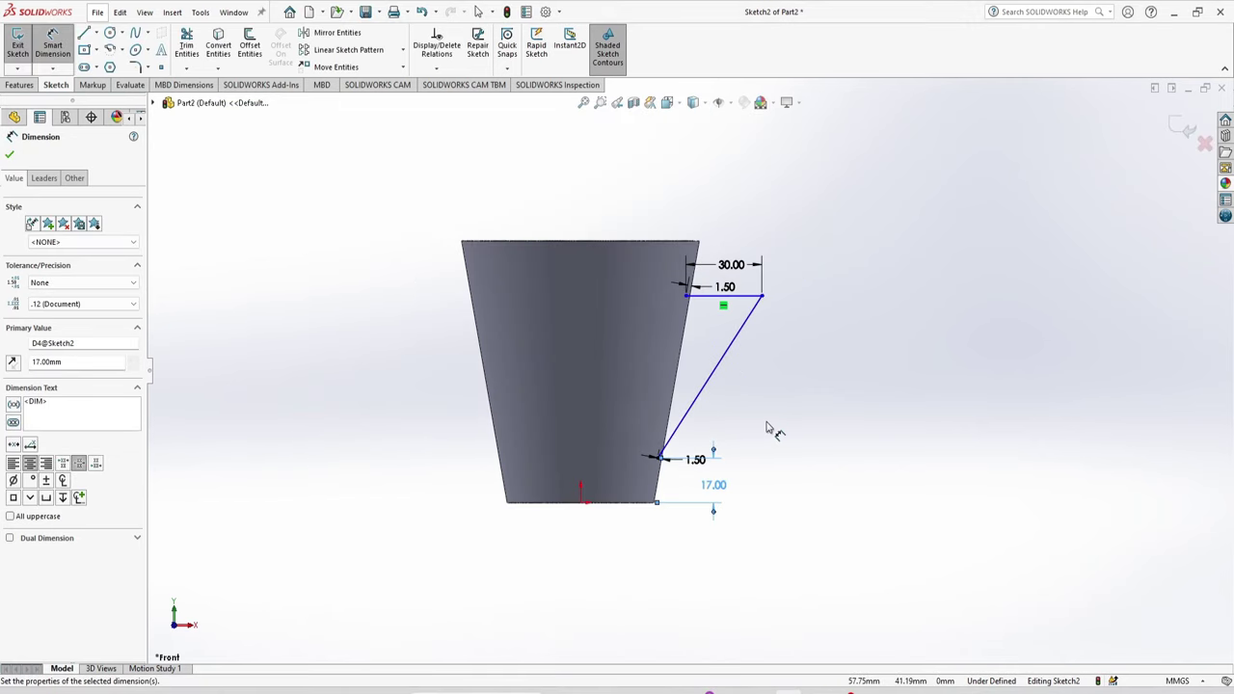
left_click(741, 299)
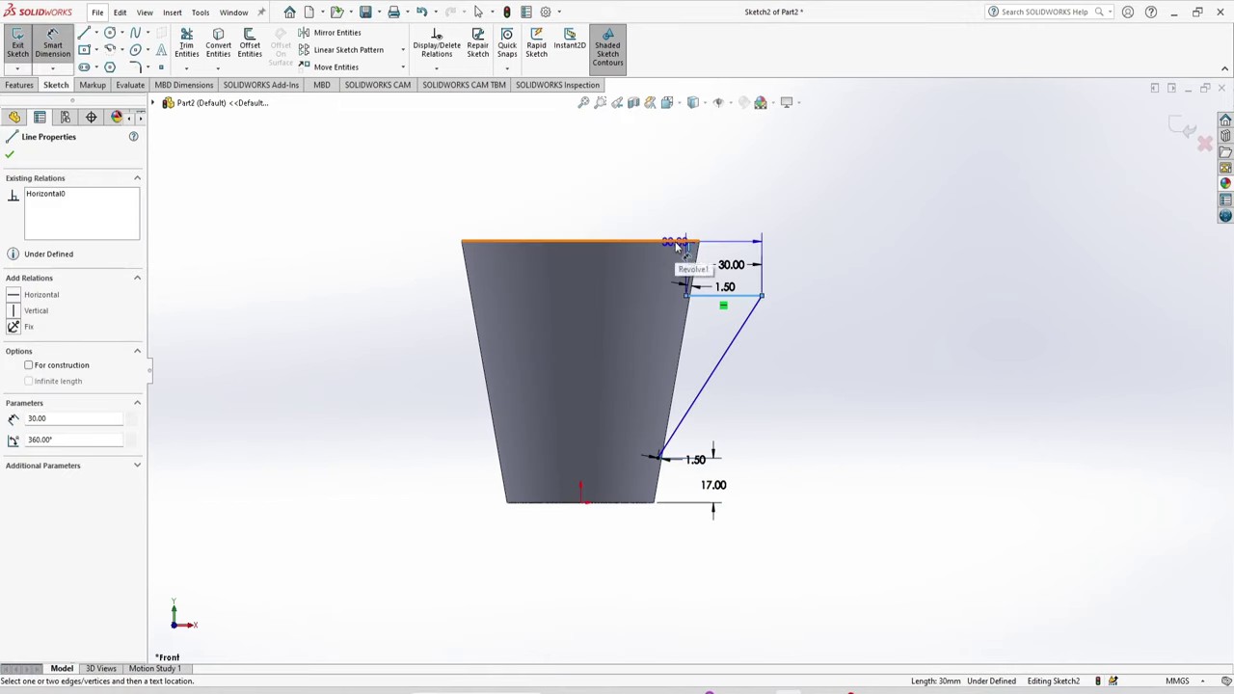
left_click(678, 243)
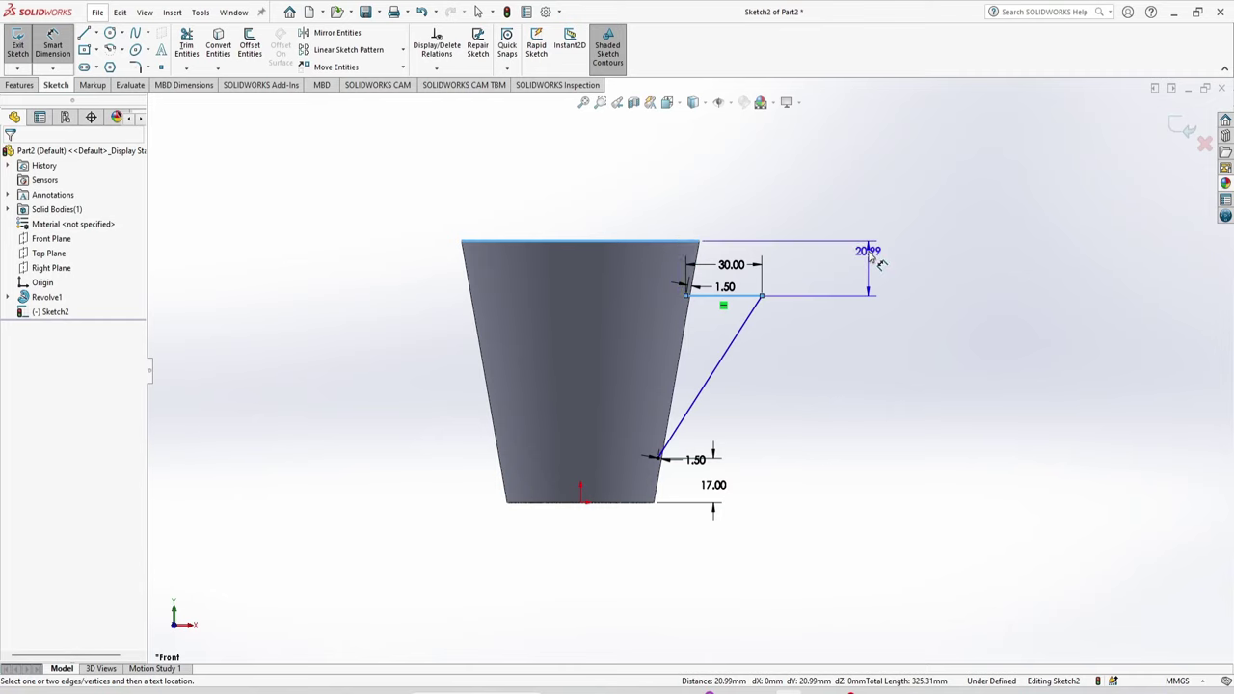
left_click(870, 252)
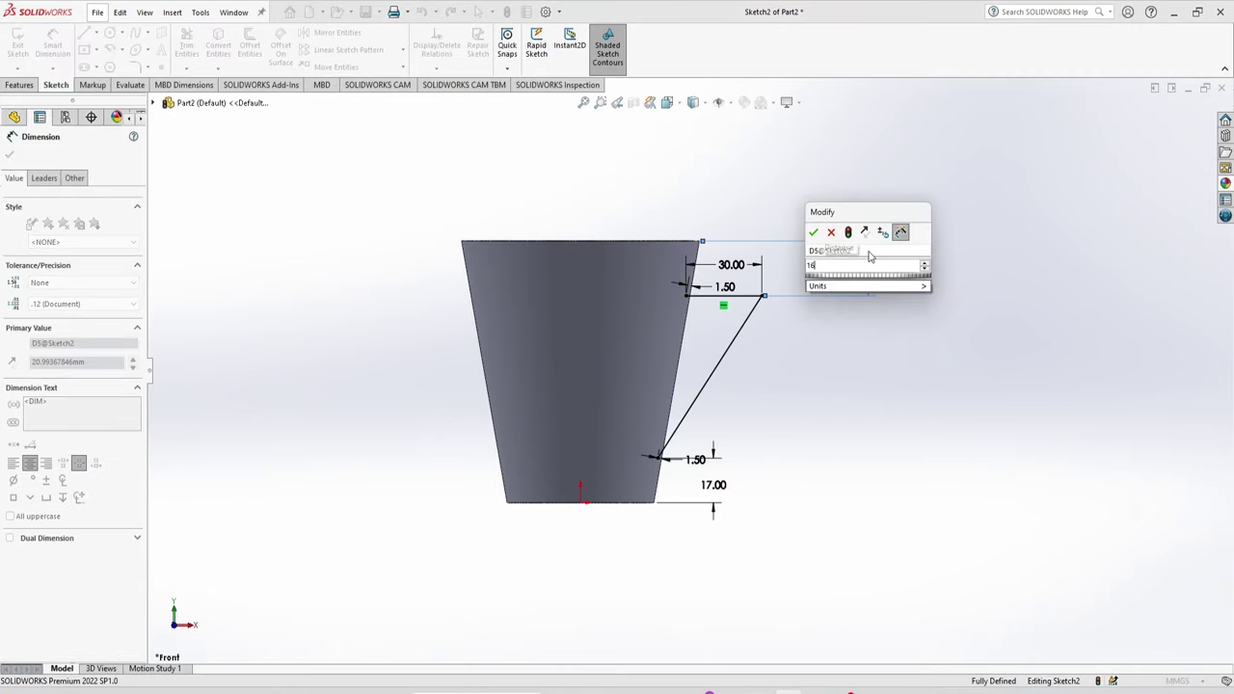
key("Return")
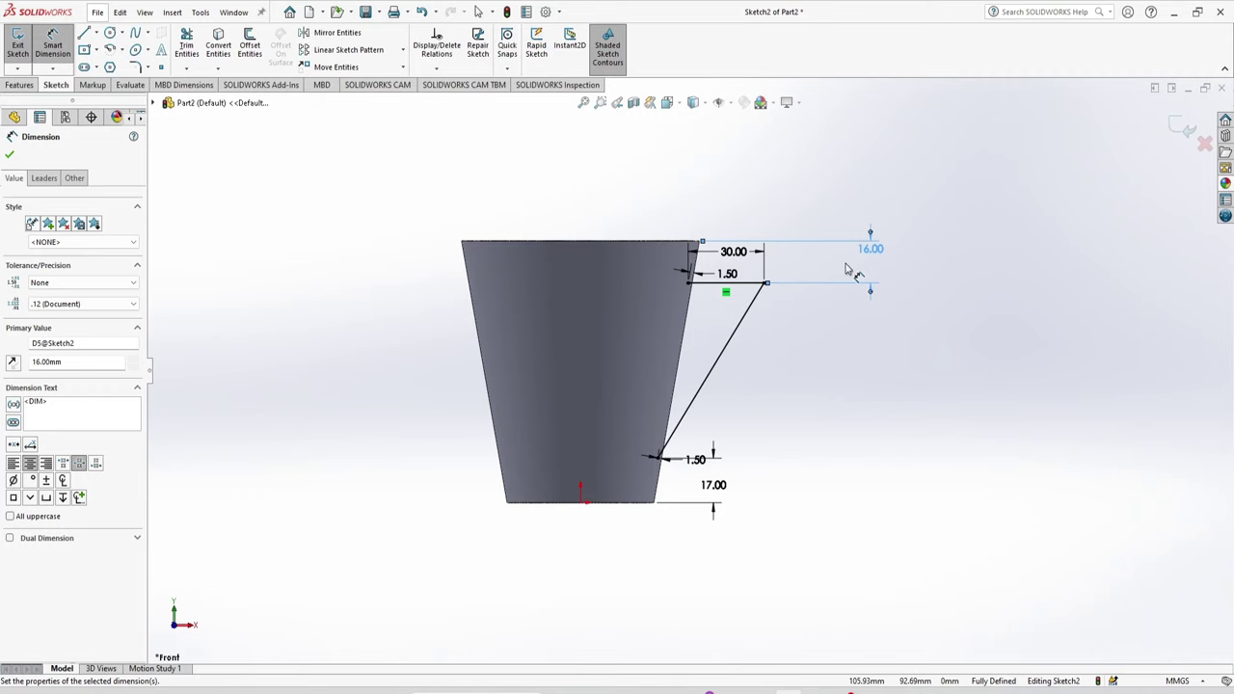
key("Escape")
Round the handle sketch's top outer corner with a 5 mm sketch fillet.
left_click(136, 68)
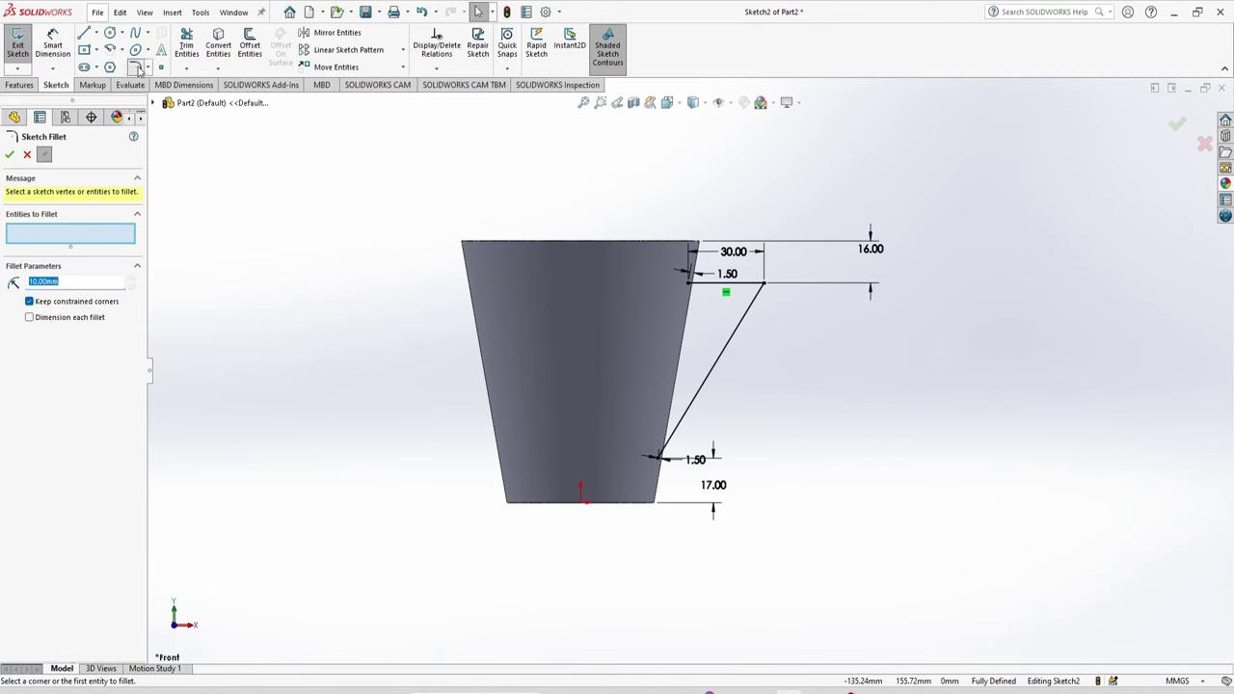
left_click(764, 285)
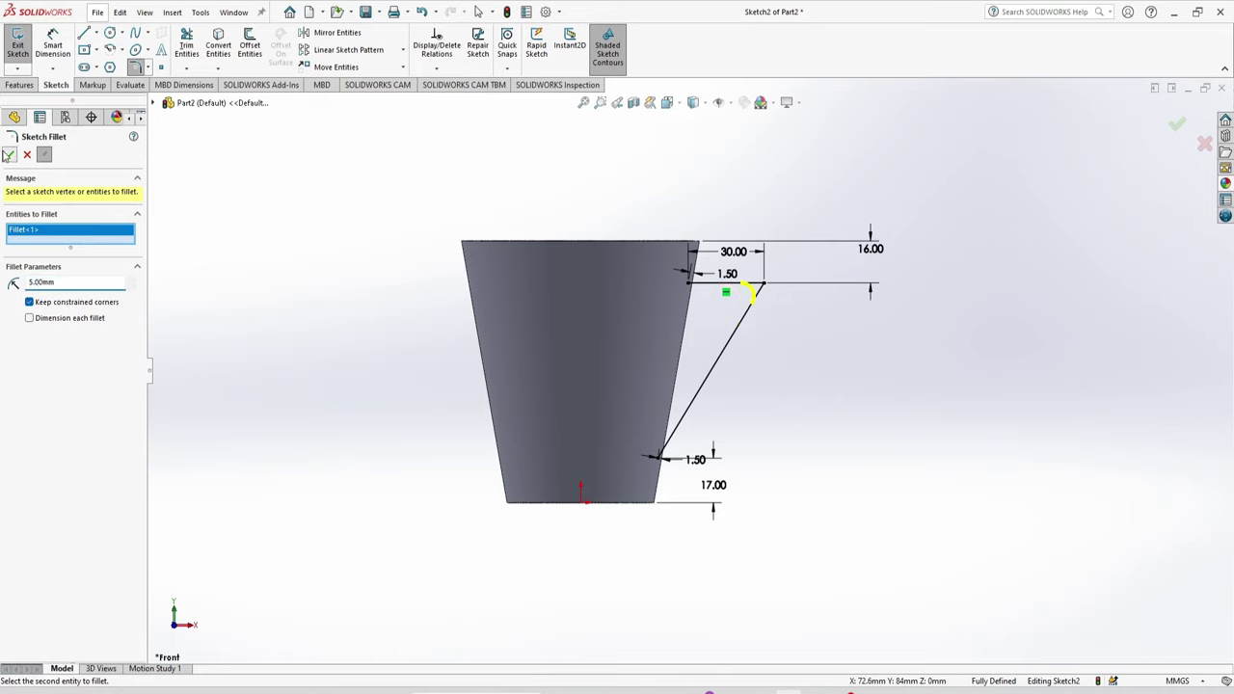
left_click(9, 156)
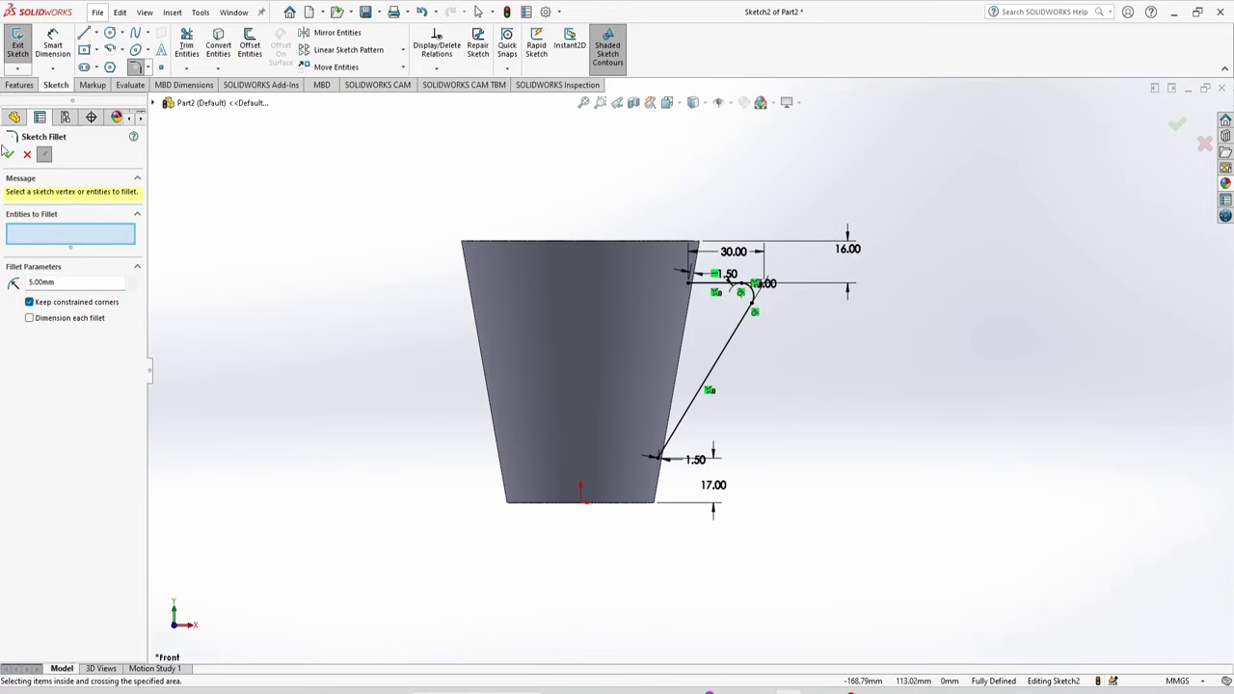
left_click(9, 155)
Extrude the handle sketch Mid Plane as a thin feature with an 8 mm mid-plane wall.
left_click(19, 85)
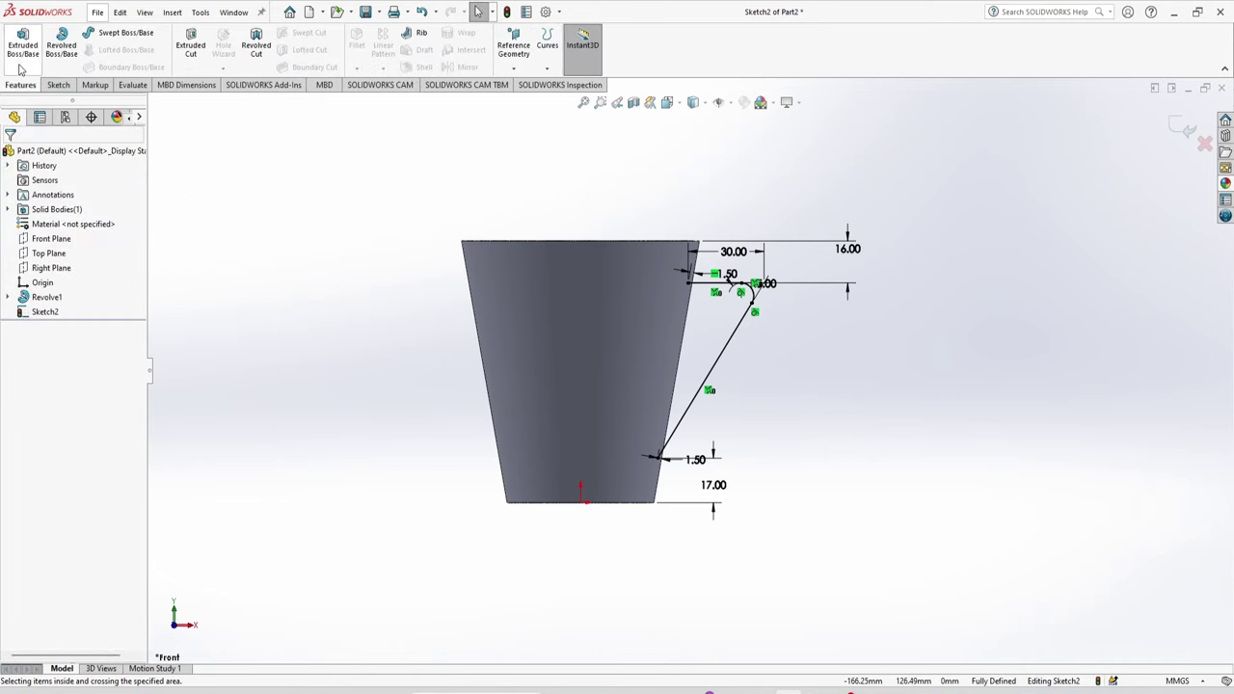
left_click(21, 48)
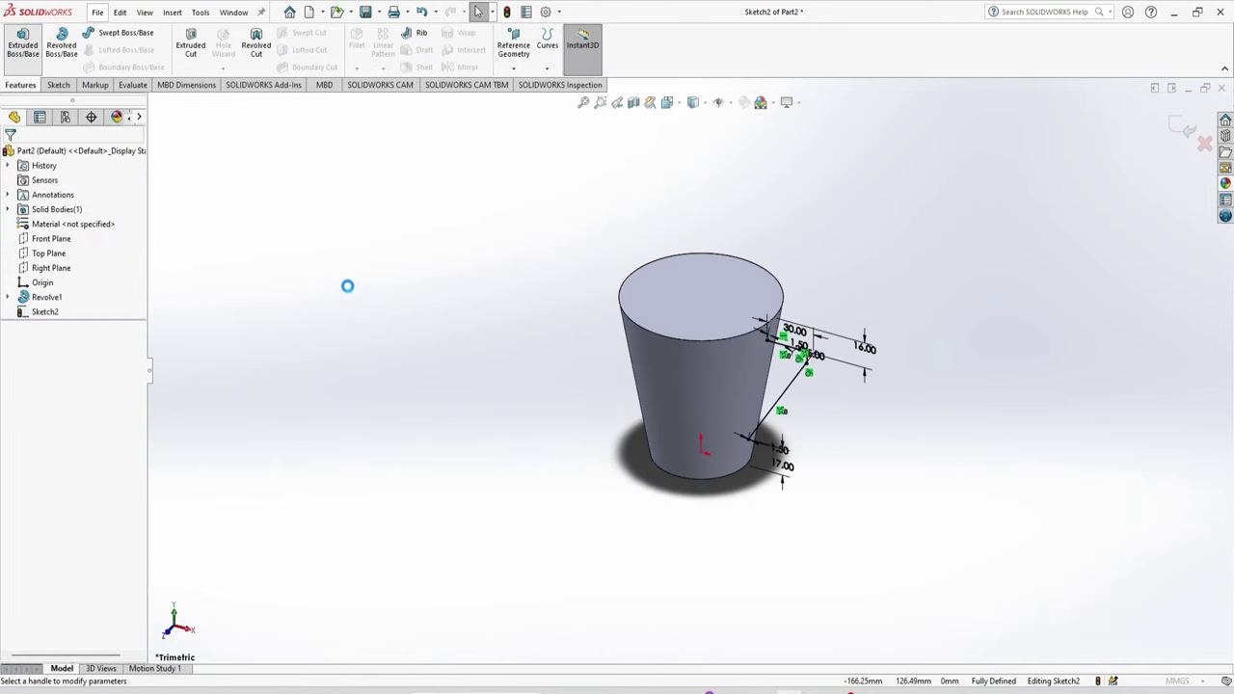
left_click(115, 236)
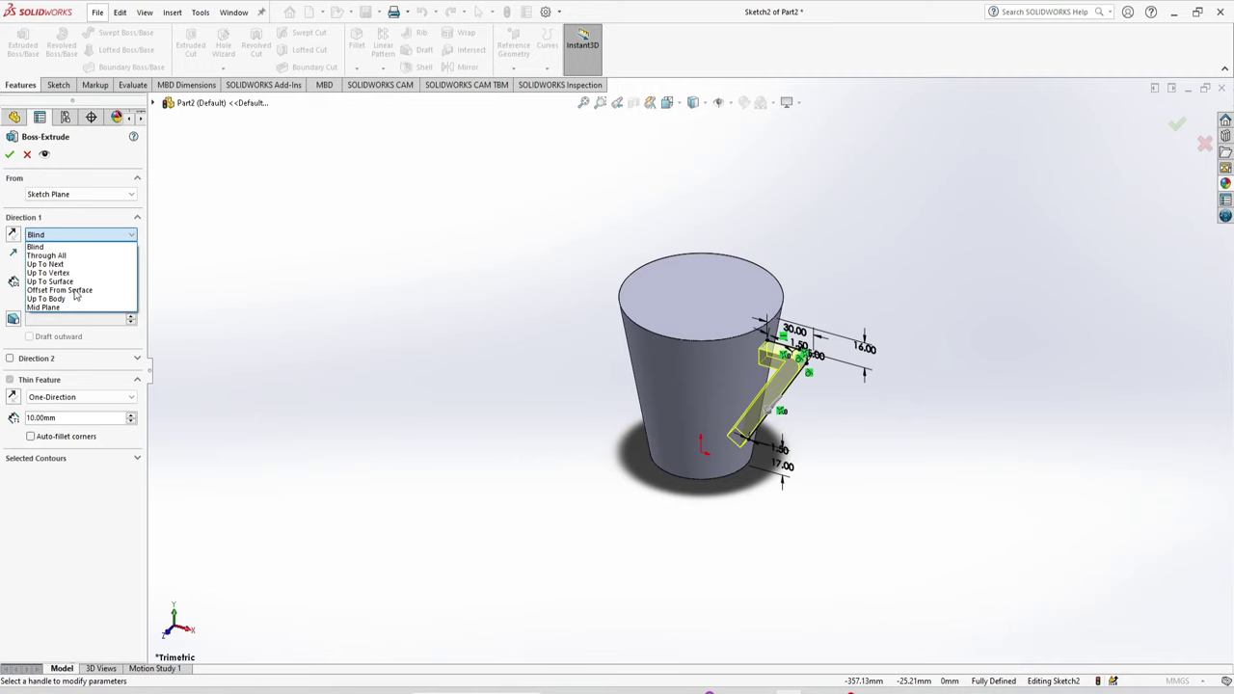
left_click(60, 310)
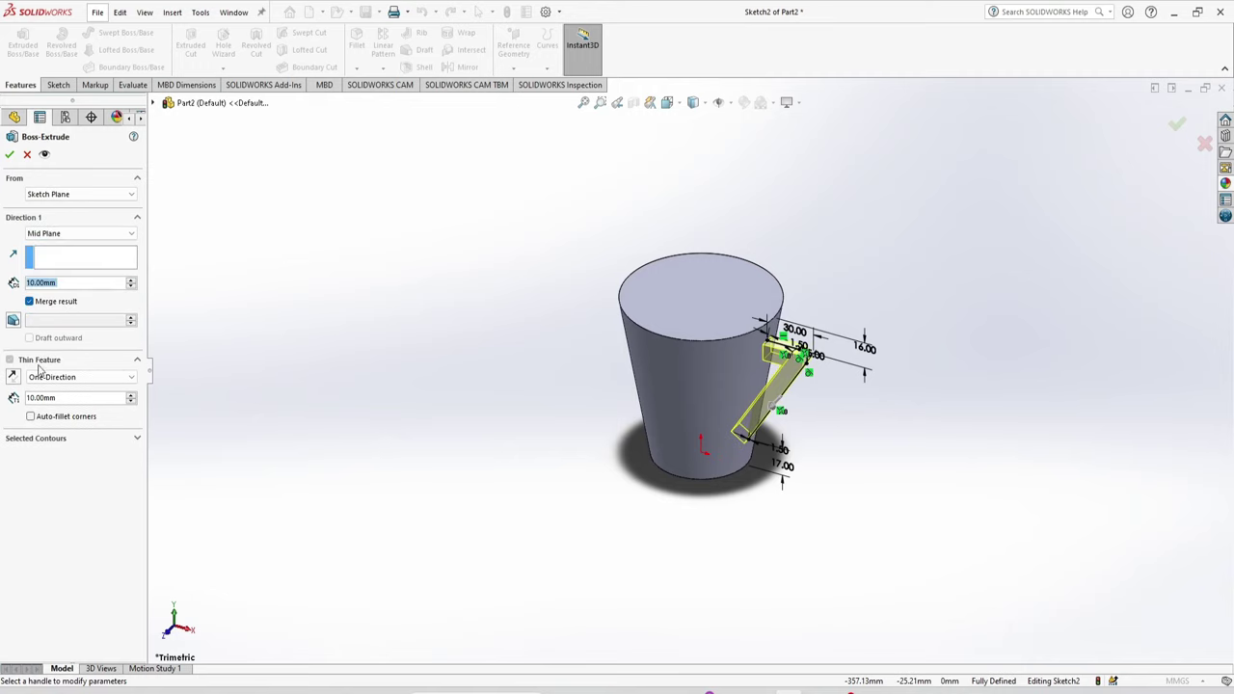
left_click(96, 377)
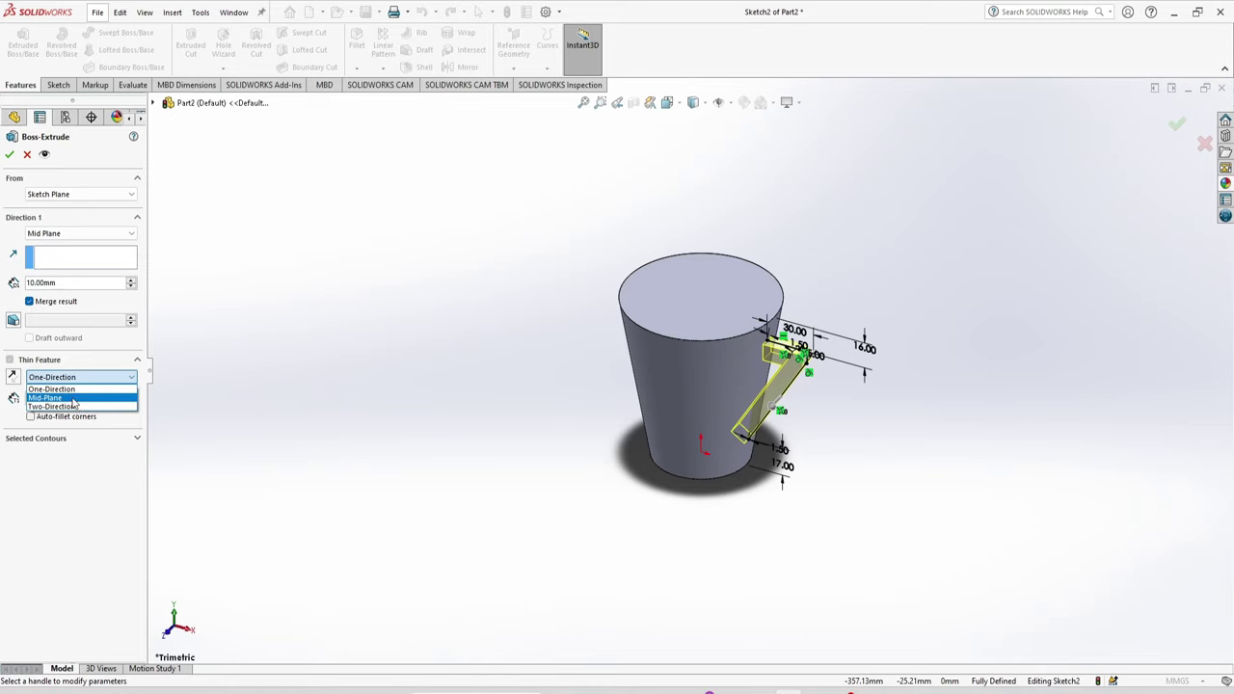
left_click(73, 396)
left_click_drag(73, 397, 26, 397)
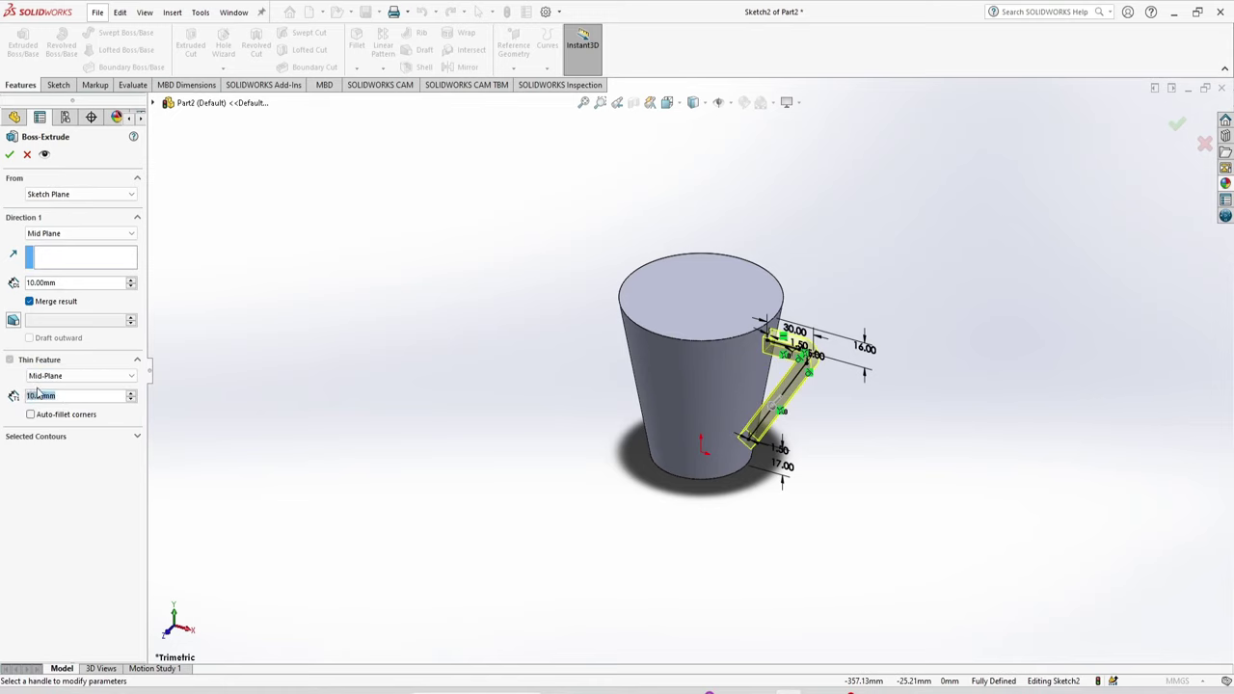
type("8")
key("Return")
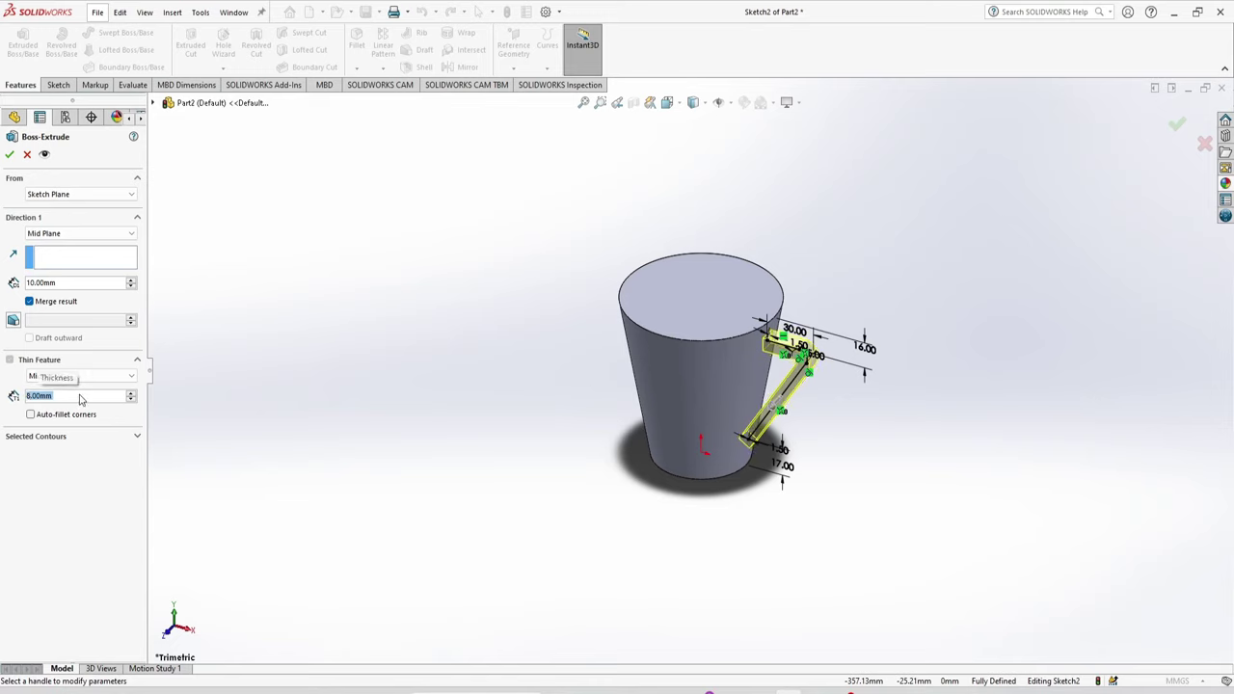
scroll(862, 460, "down", 2)
scroll(848, 463, "up", 4)
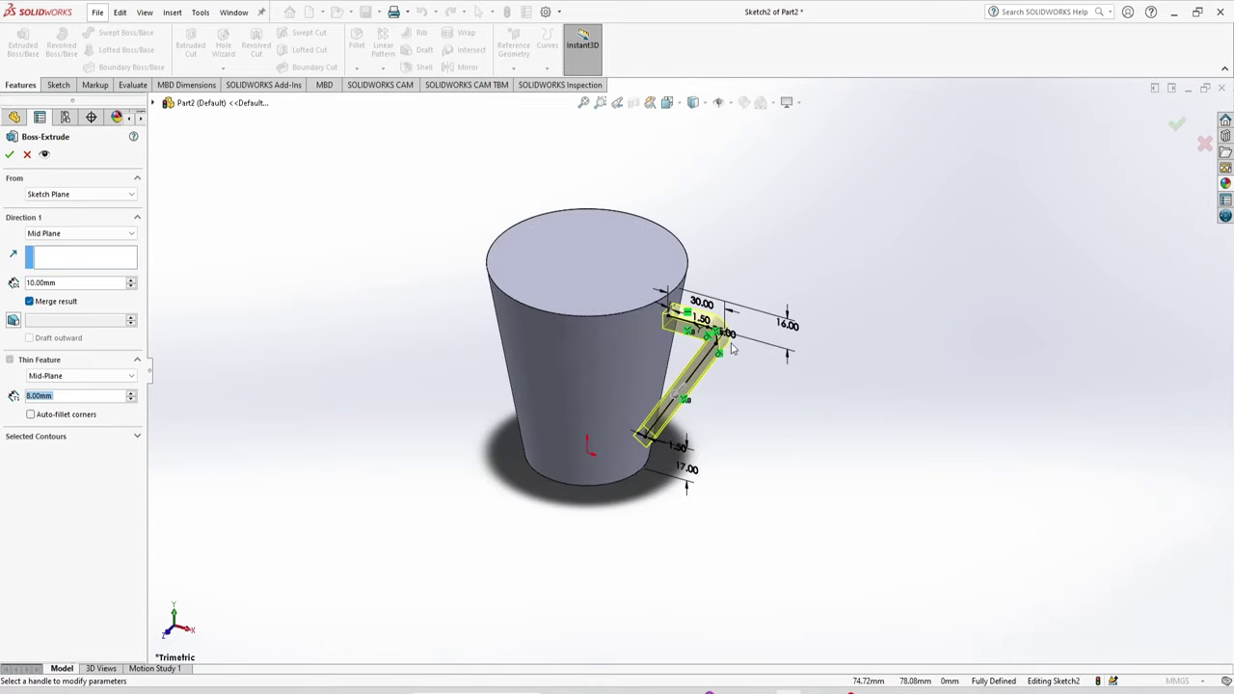
scroll(732, 349, "up", 3)
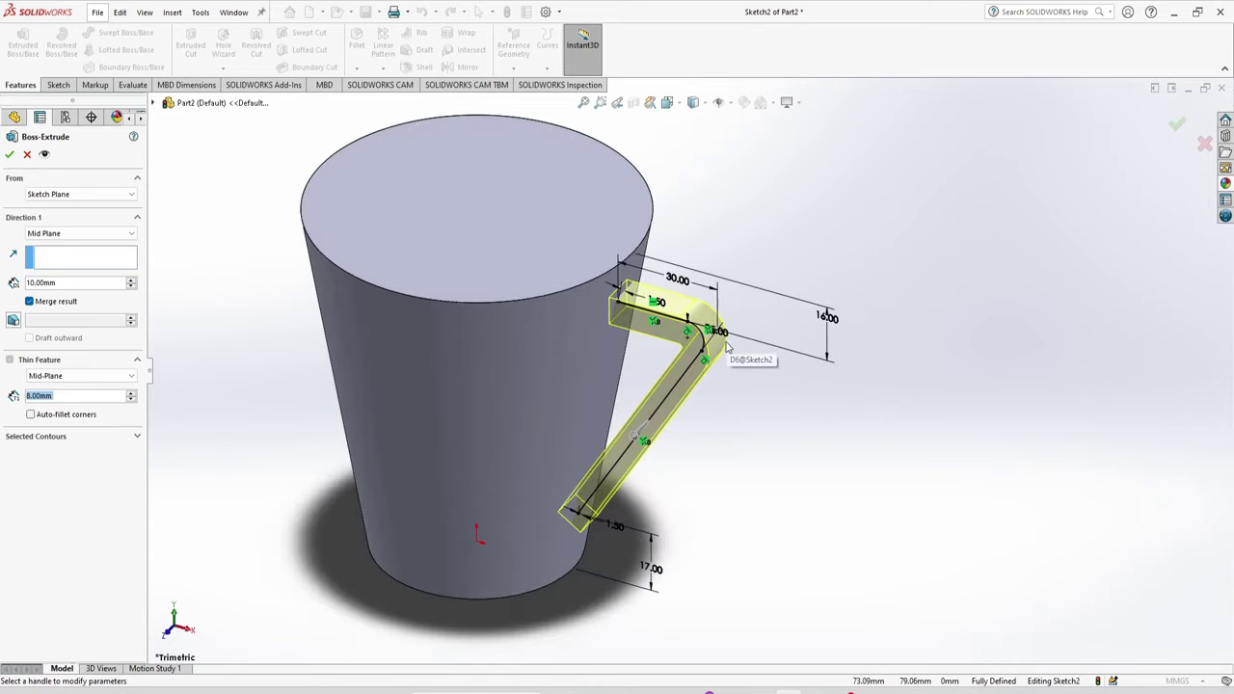
left_click(9, 155)
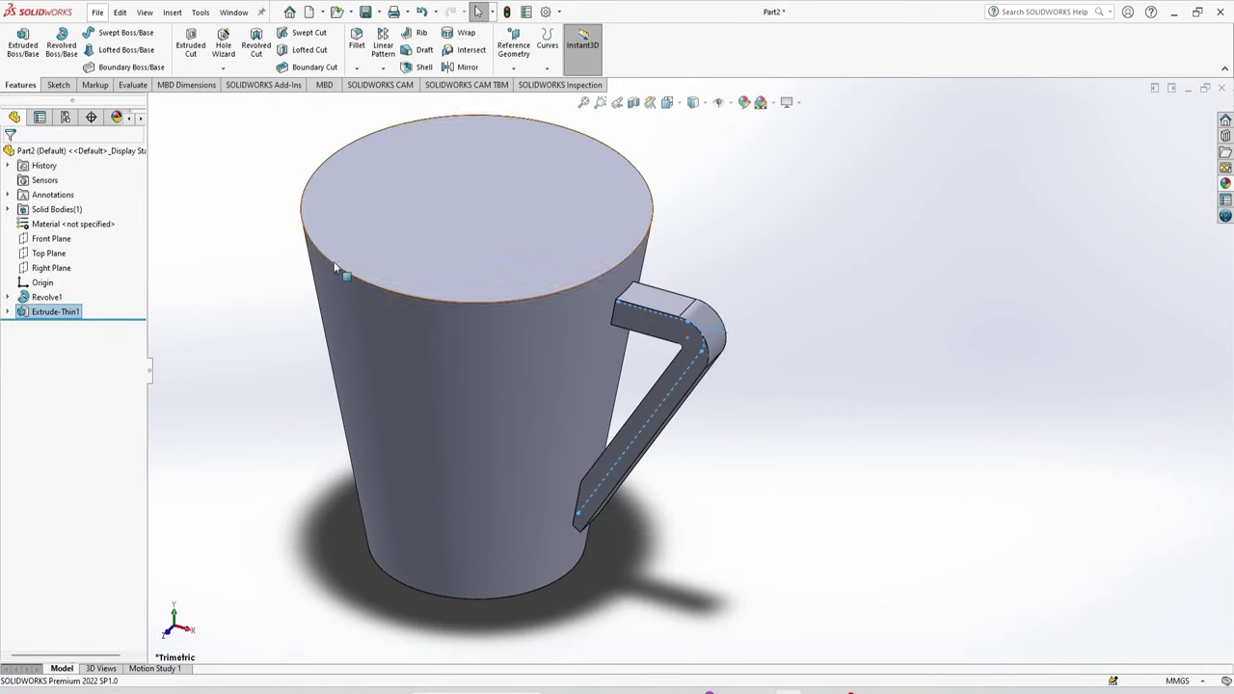
Edit Extrude-Thin1 to change its extrusion depth to 16 mm.
left_click(55, 312)
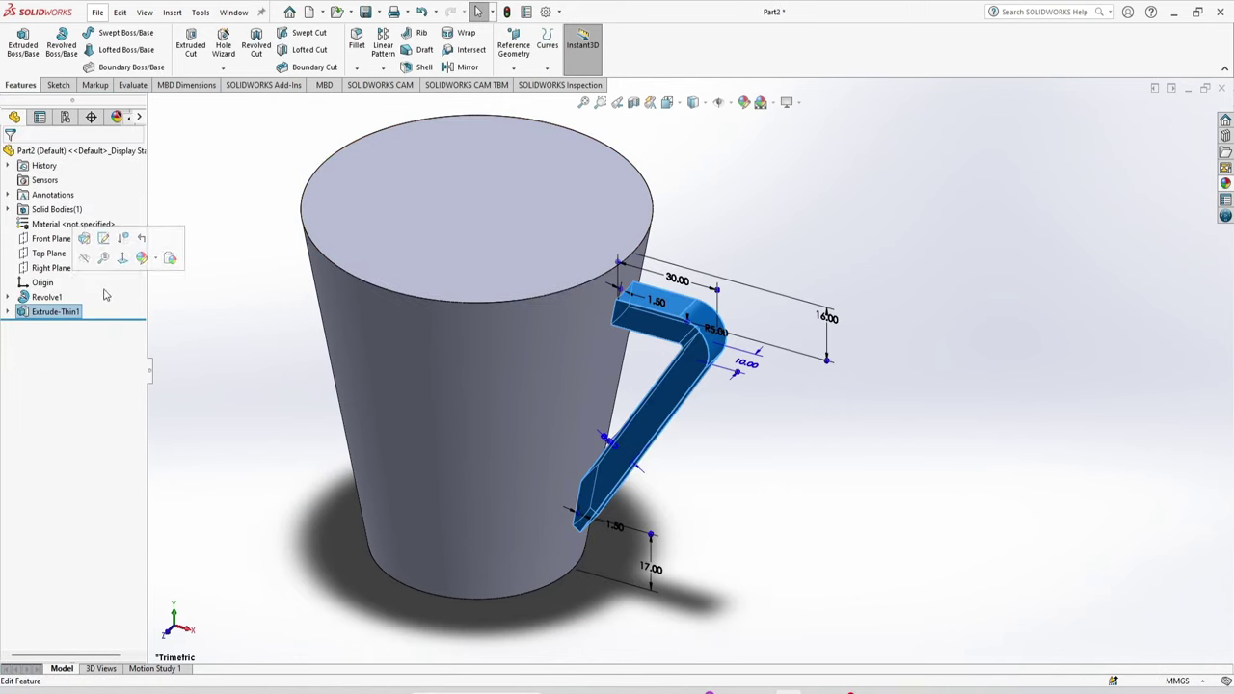
right_click(77, 312)
left_click(145, 275)
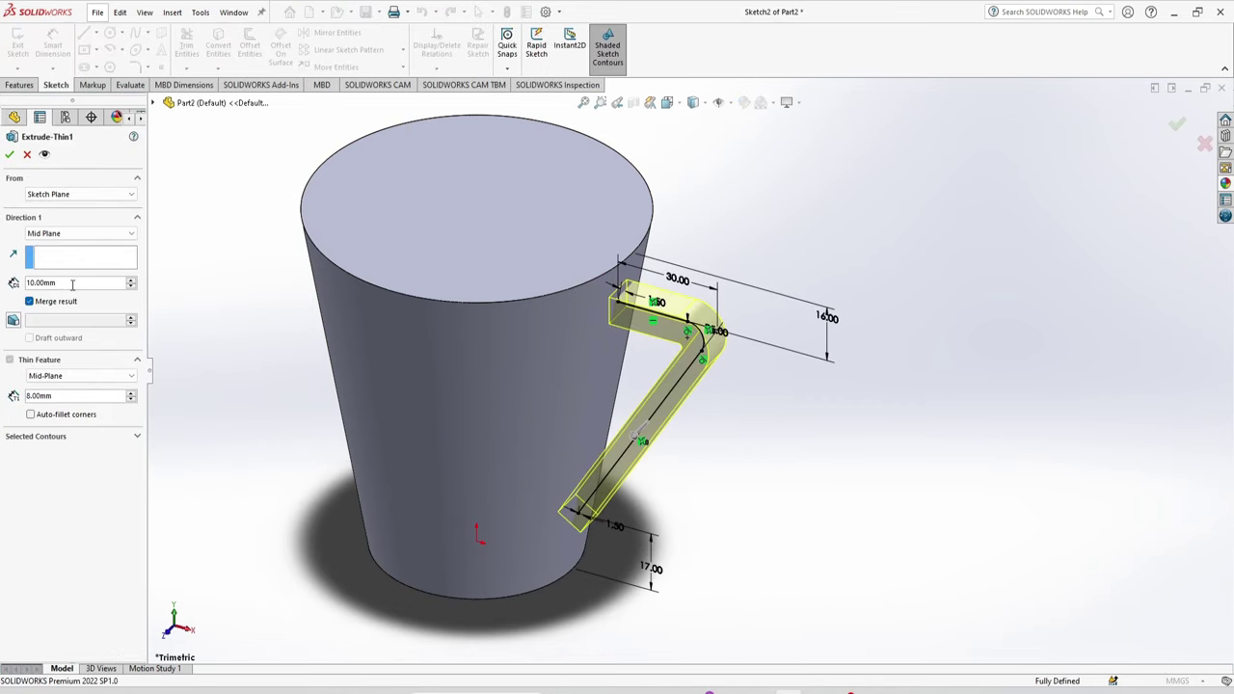
type("16")
key("Return")
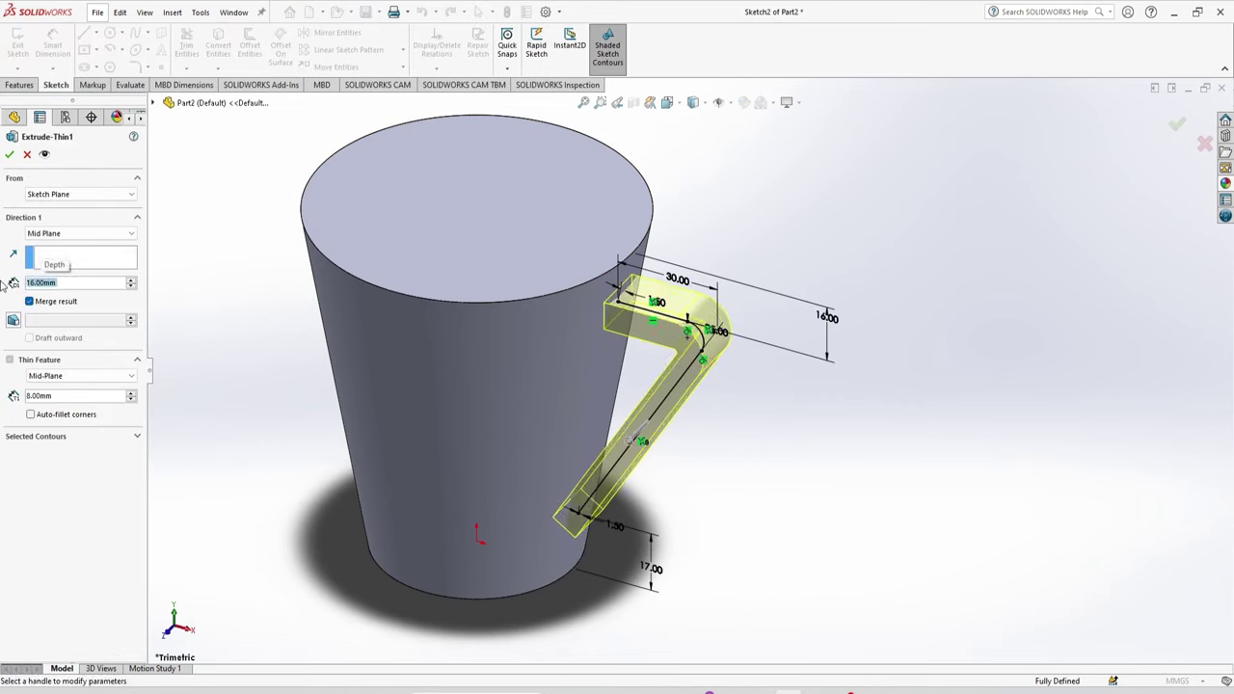
left_click(9, 155)
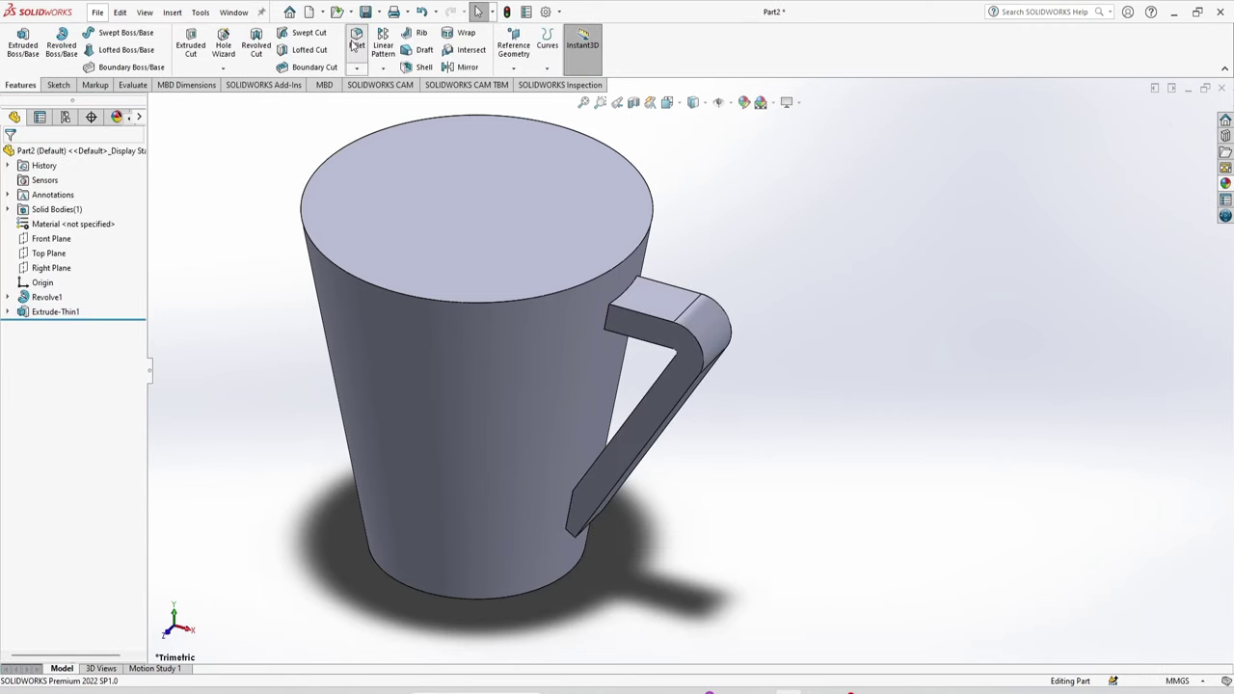
Fillet the handle's upper joint edge with the cup at 5 mm radius.
scroll(692, 313, "down", 5)
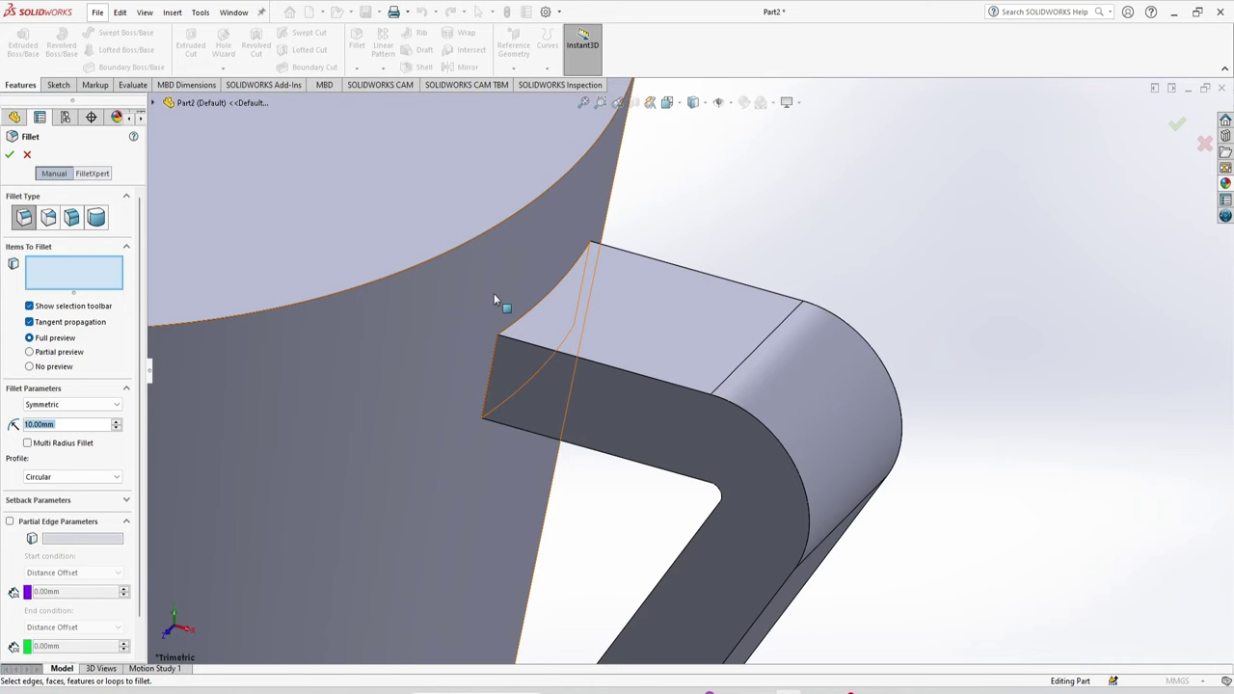
left_click(545, 299)
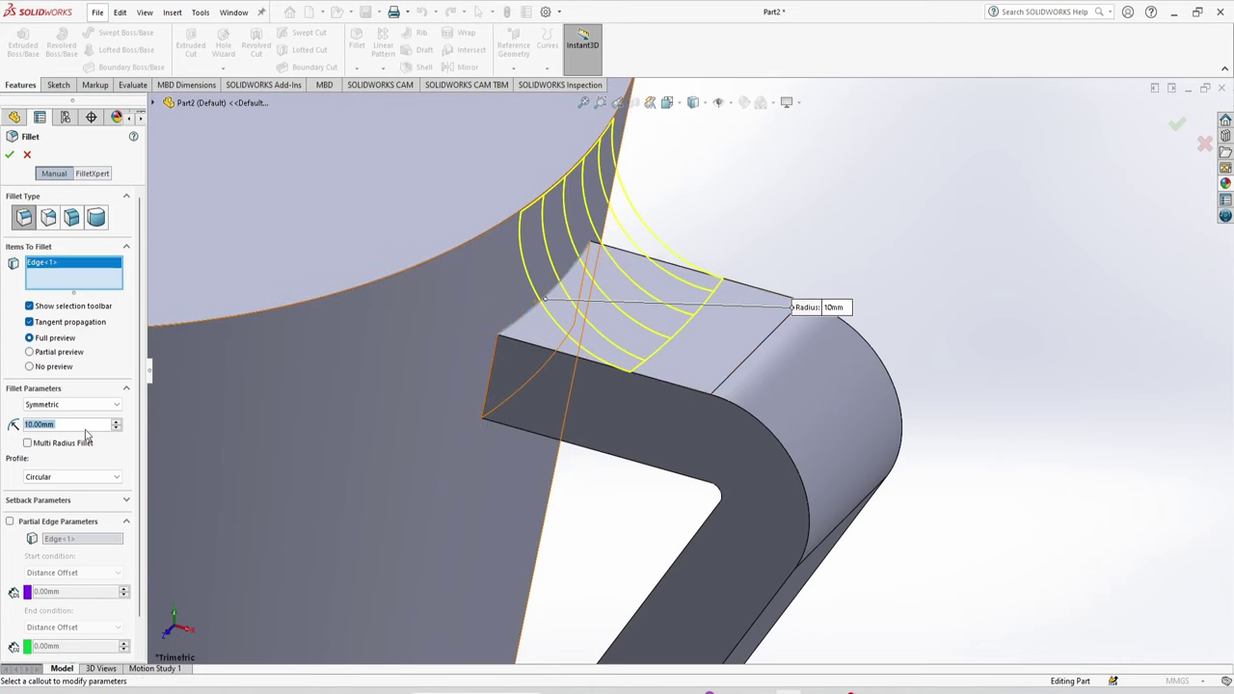
type("8")
key("Return")
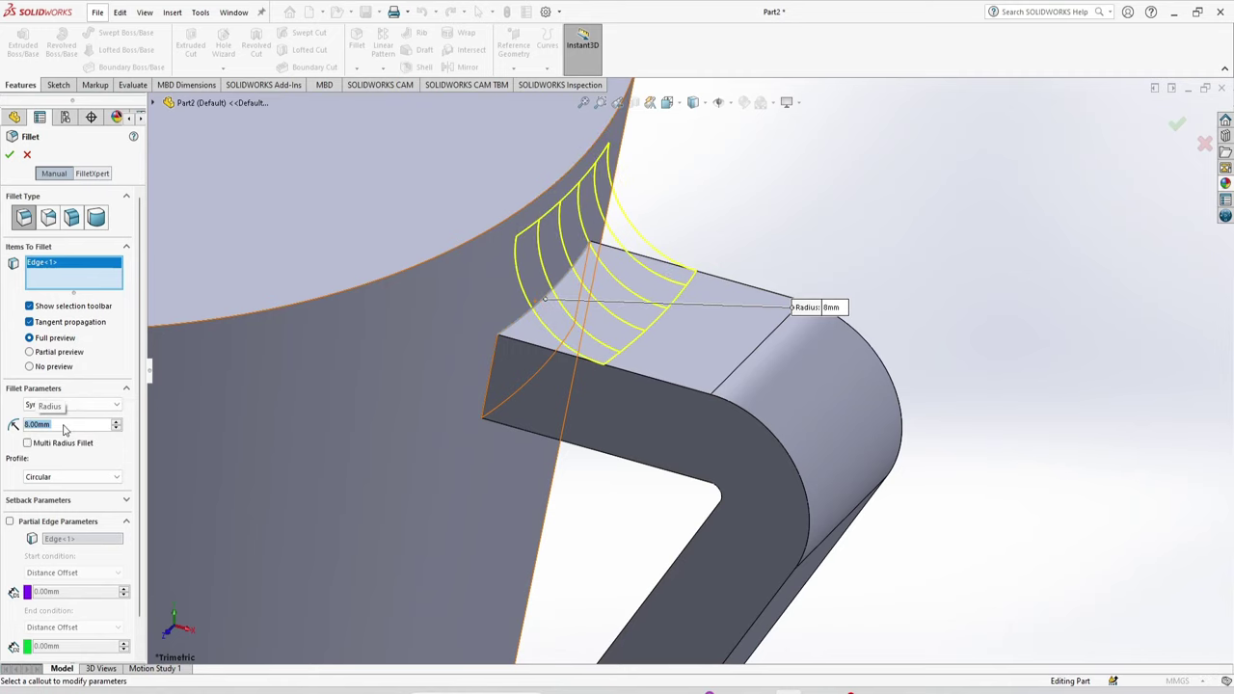
type("5")
key("Return")
scroll(845, 373, "up", 5)
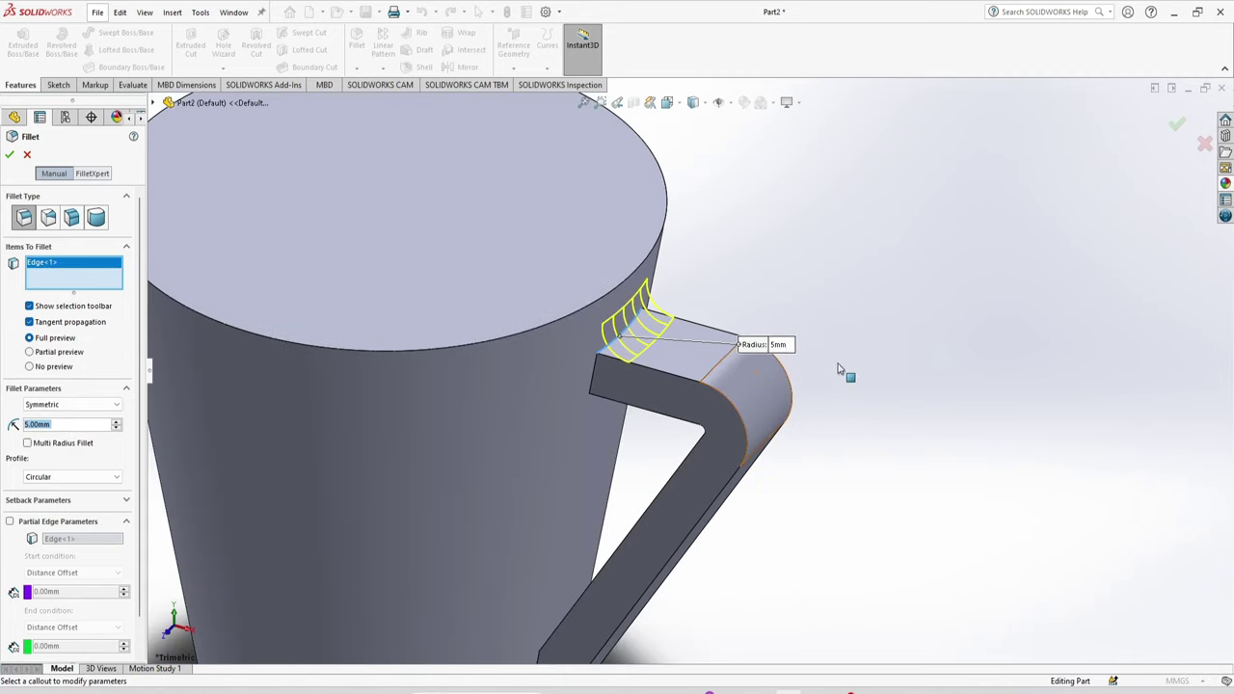
left_click(8, 156)
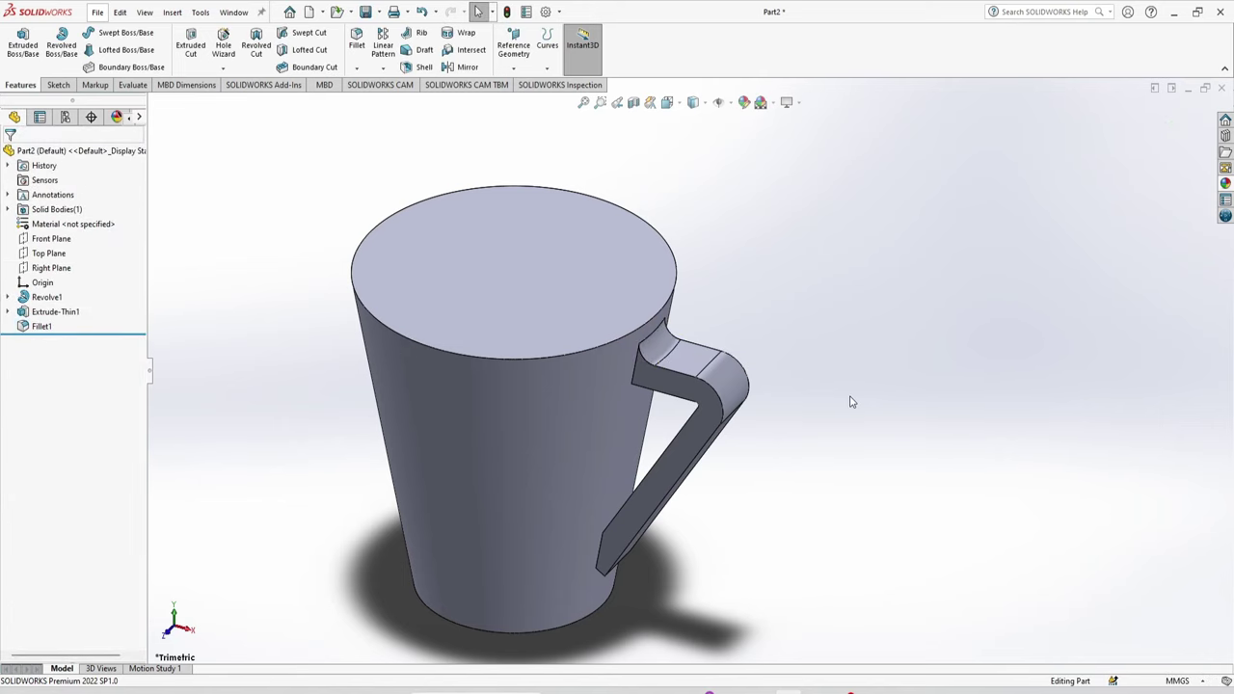
key("ctrl+7")
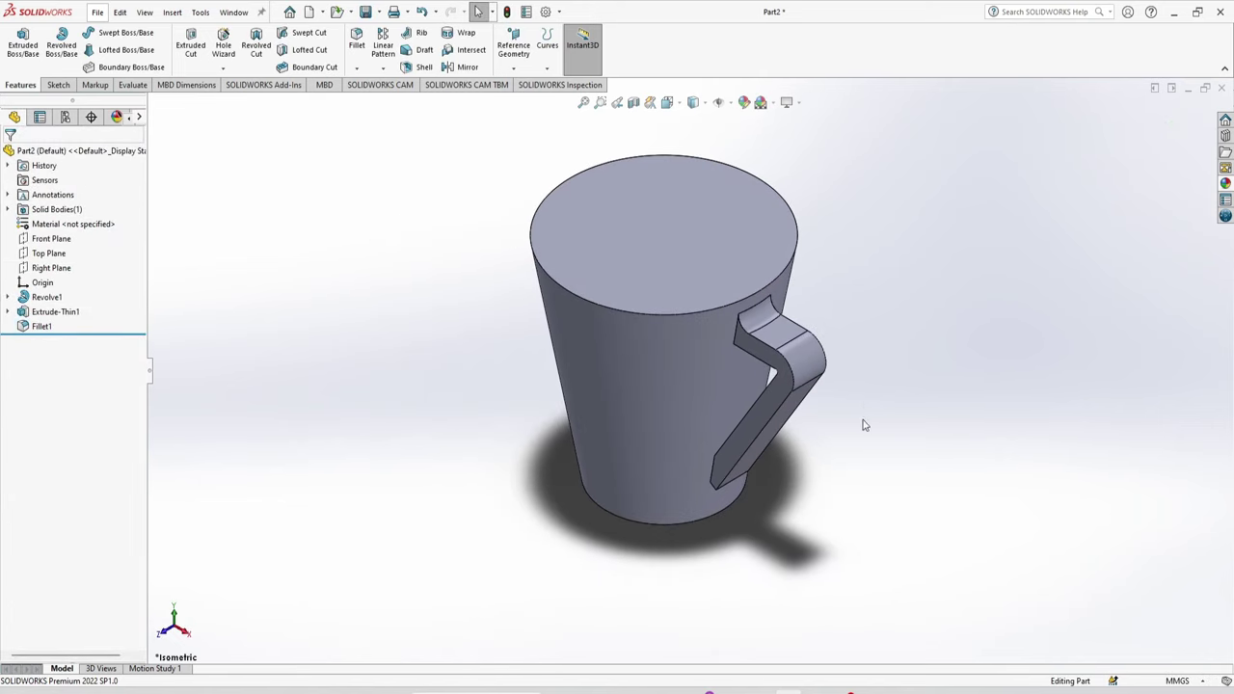
Fillet the lower joint edge between handle and cup at 5 mm radius.
middle_click_drag(932, 433, 818, 449)
scroll(752, 417, "down", 3)
scroll(687, 357, "down", 6)
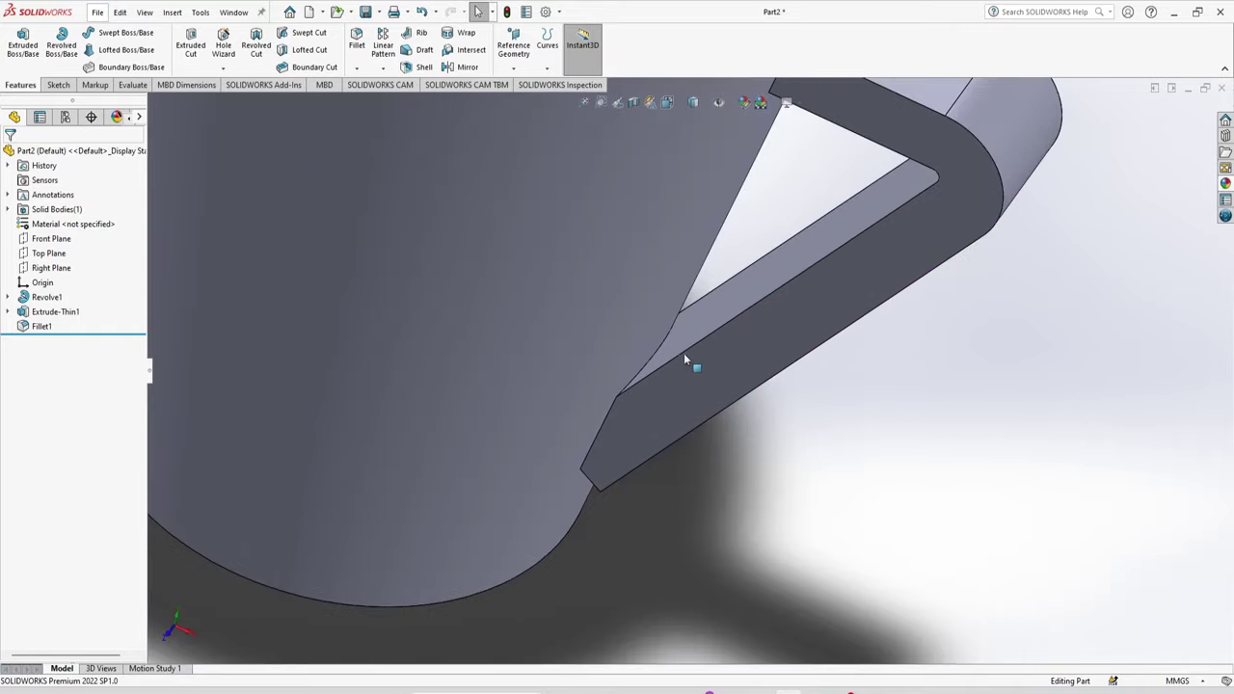
left_click(667, 354)
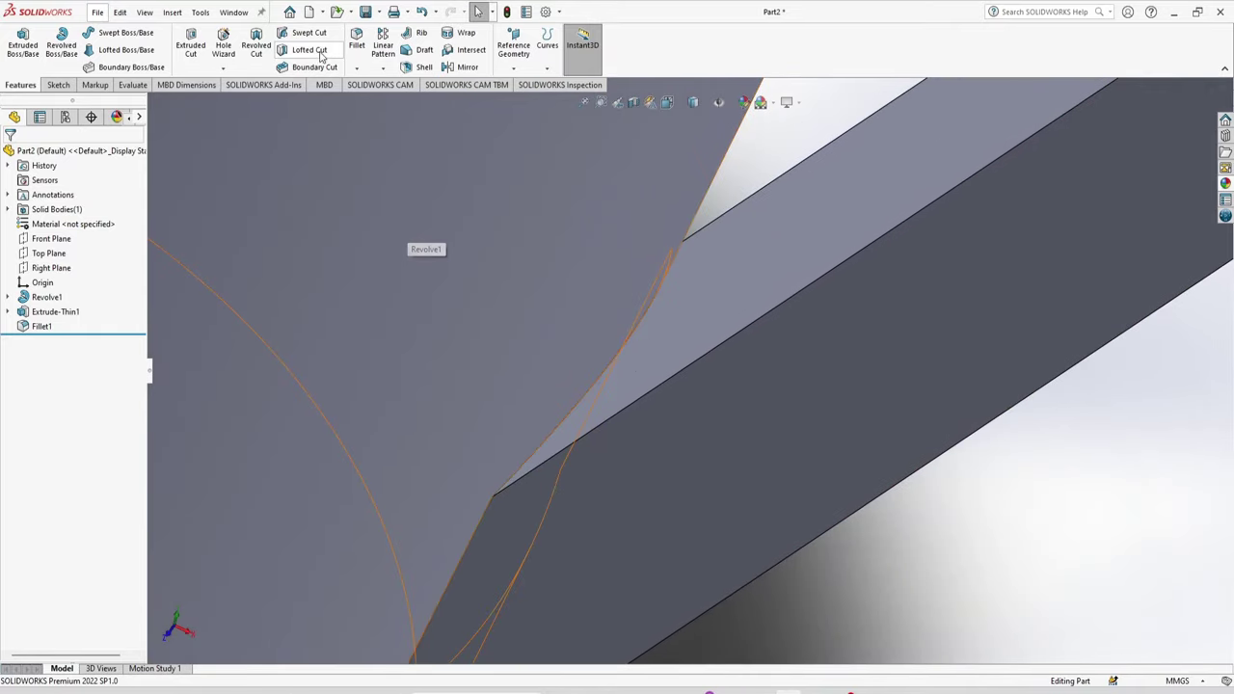
left_click(352, 45)
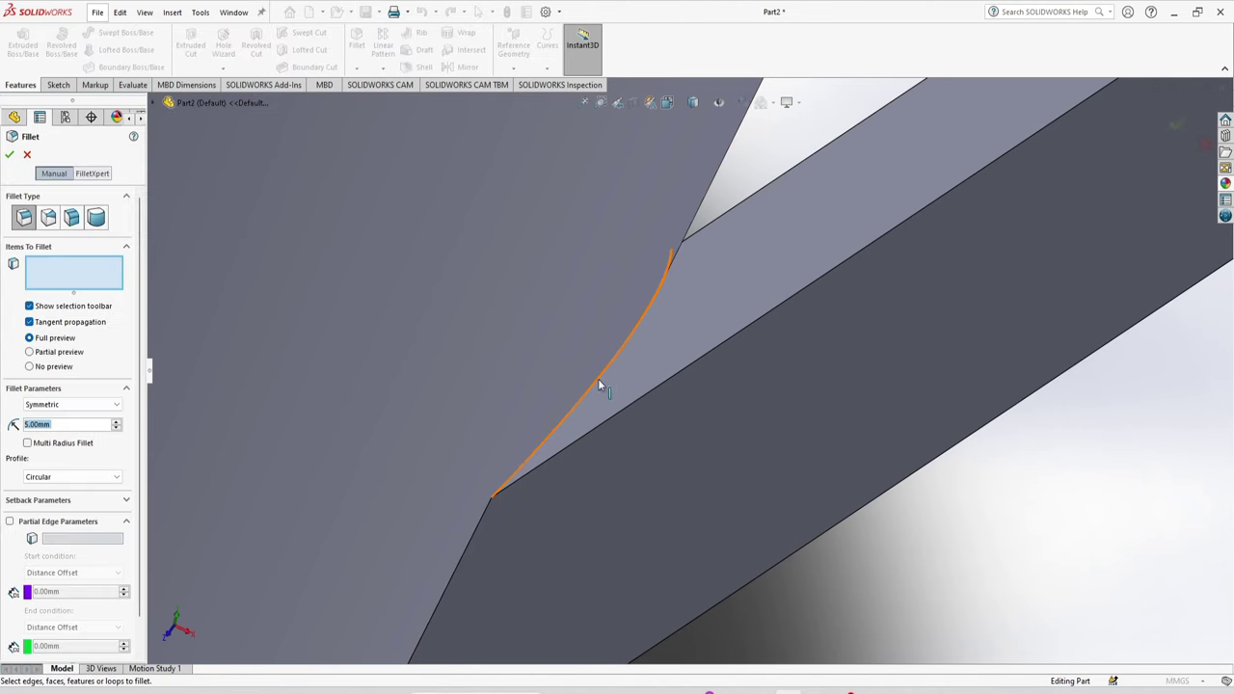
left_click(608, 385)
scroll(894, 506, "up", 5)
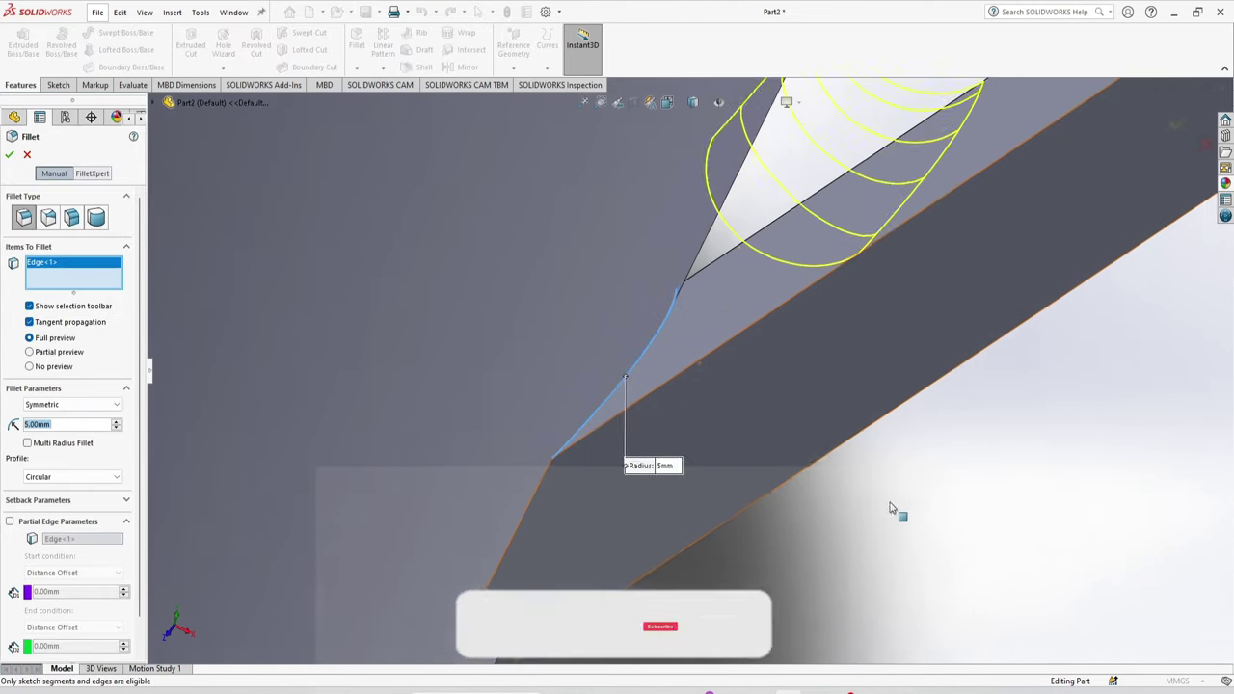
middle_click_drag(887, 479, 762, 305)
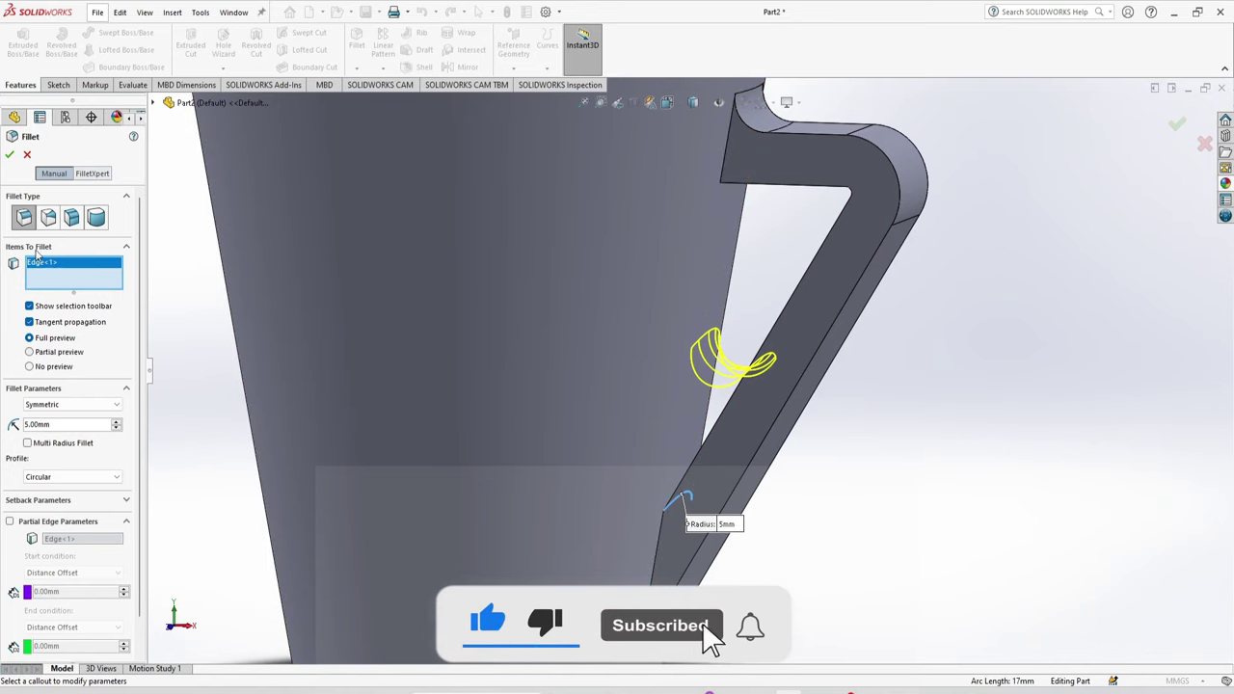
left_click(10, 154)
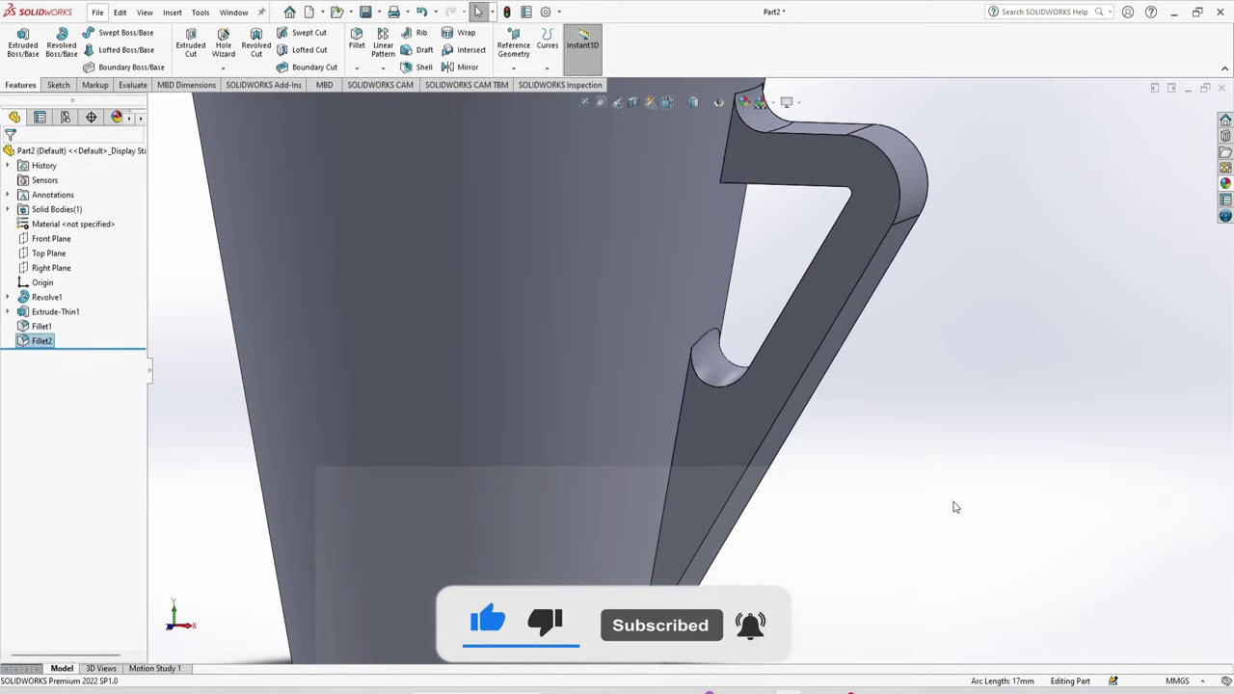
key("ctrl+7")
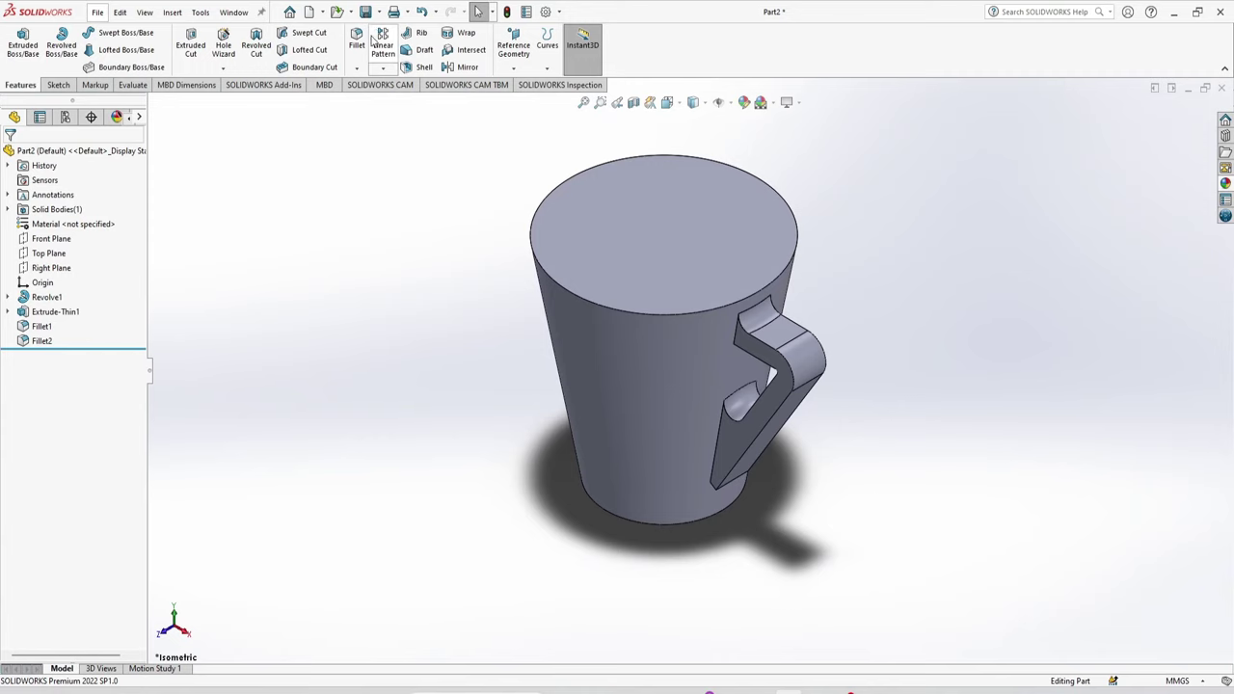
Select a handle edge, add all fifteen handle edges, and round them with a 1 mm Fillet3.
left_click(767, 367)
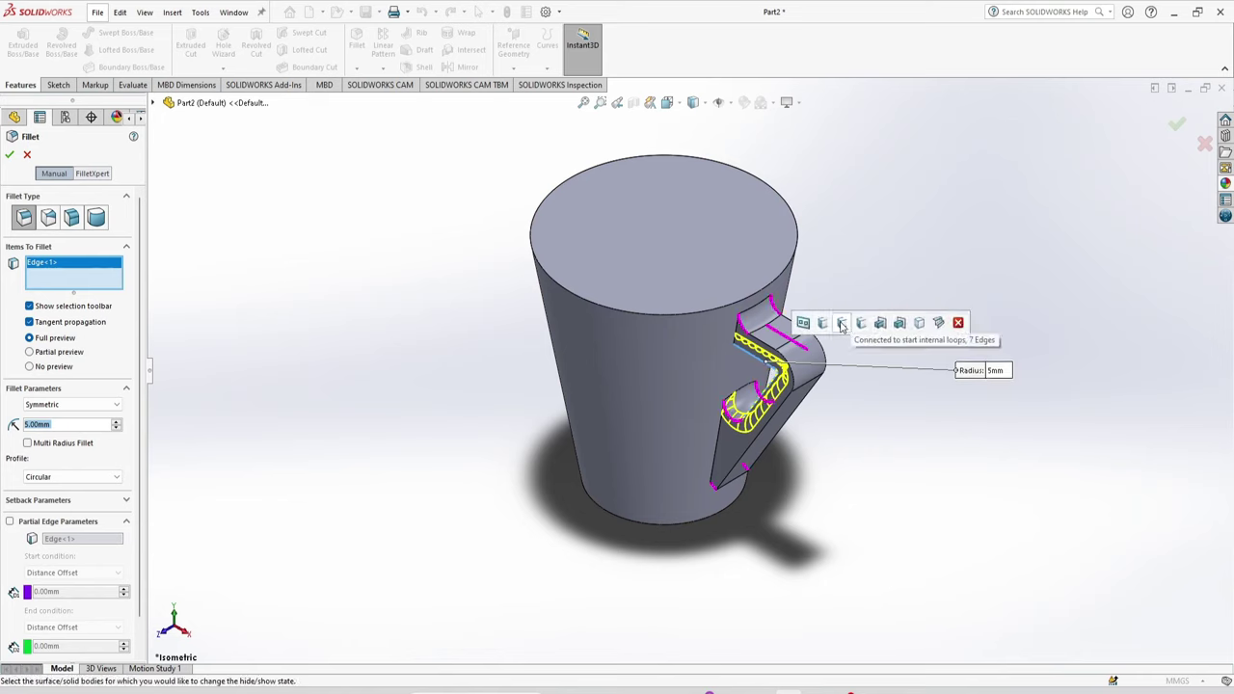
left_click(880, 324)
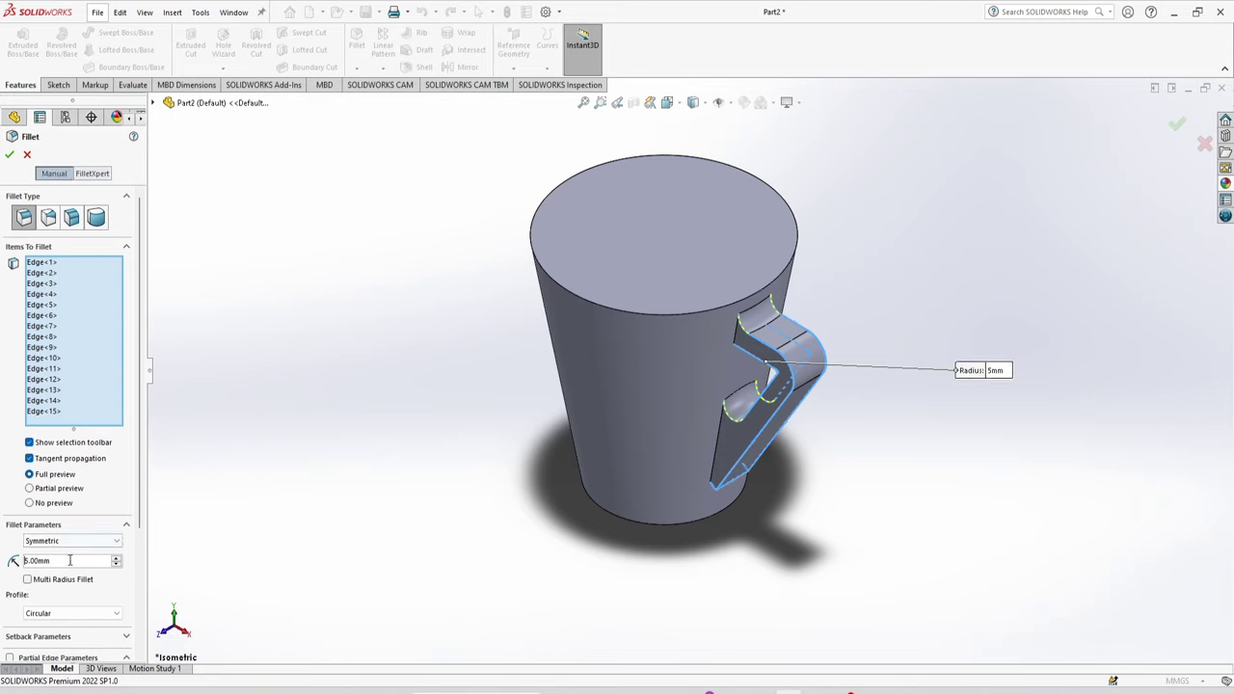
type("1")
key("Return")
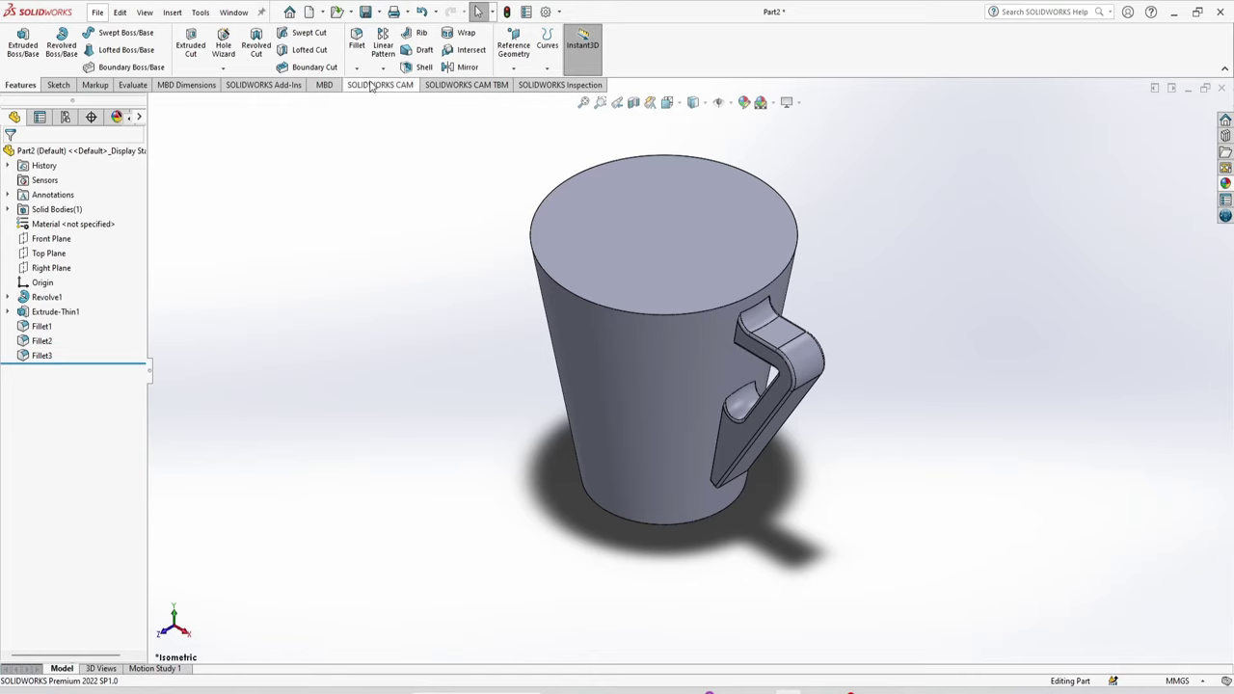
Shell the mug to a 2.5 mm wall with its top face removed, leaving an open cup.
left_click(421, 67)
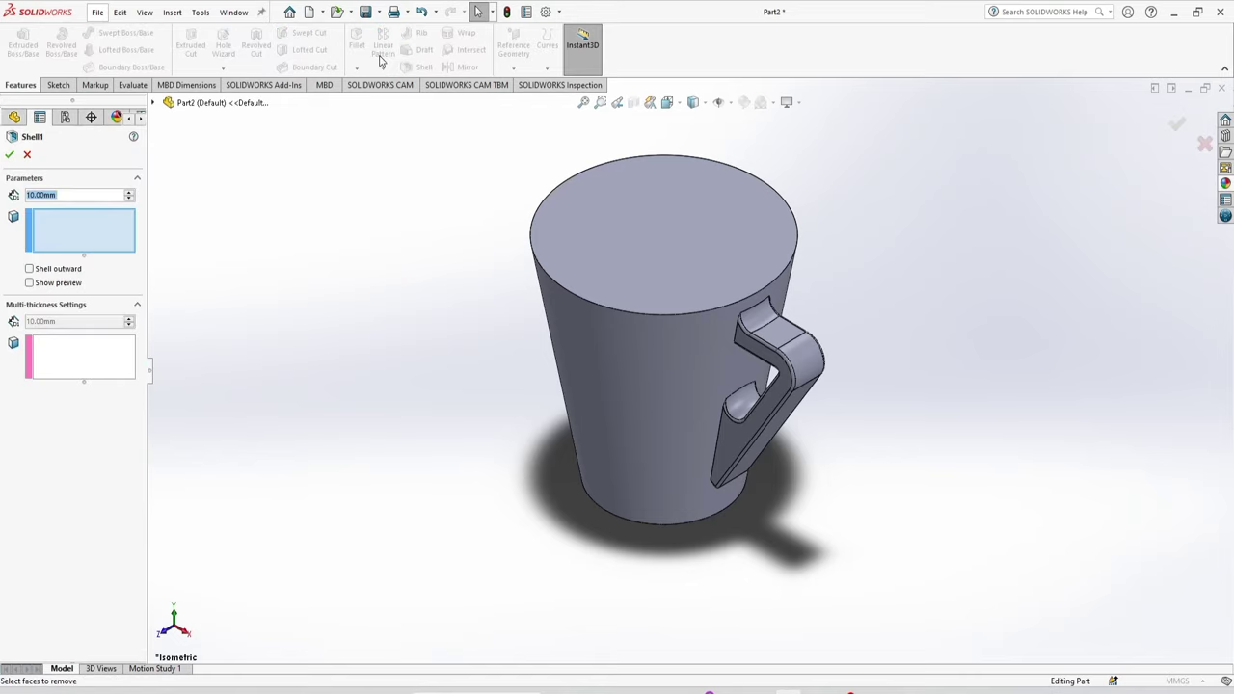
left_click(660, 261)
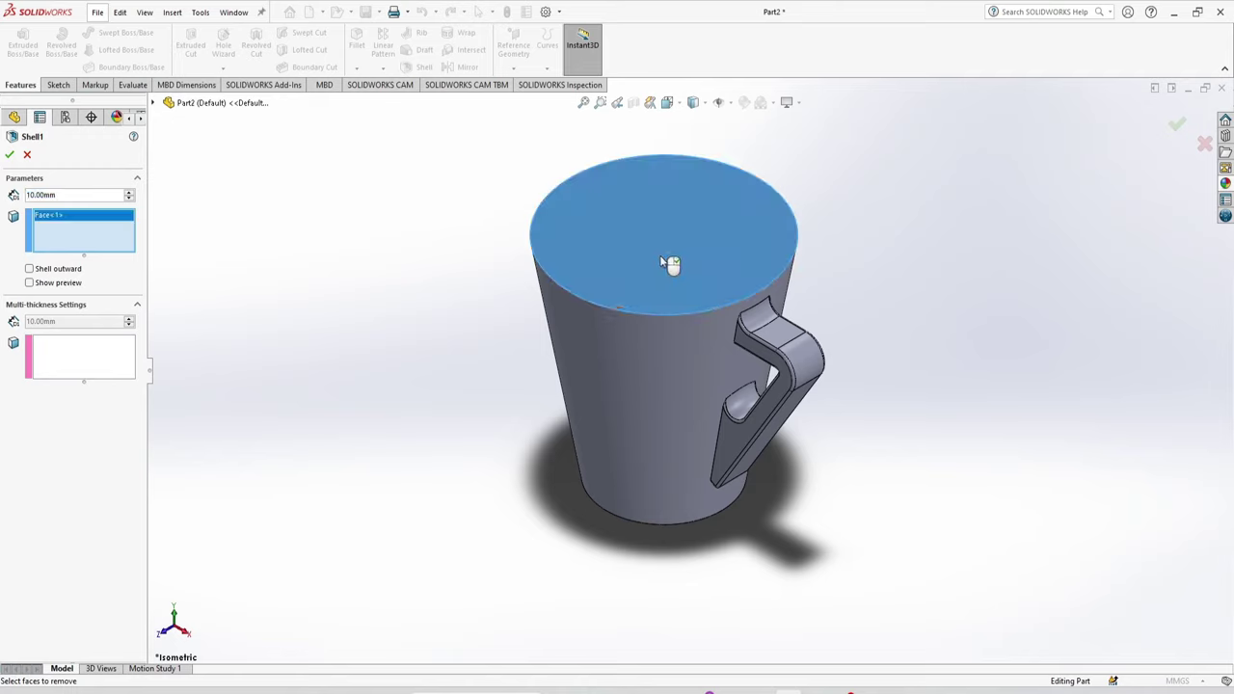
left_click(30, 283)
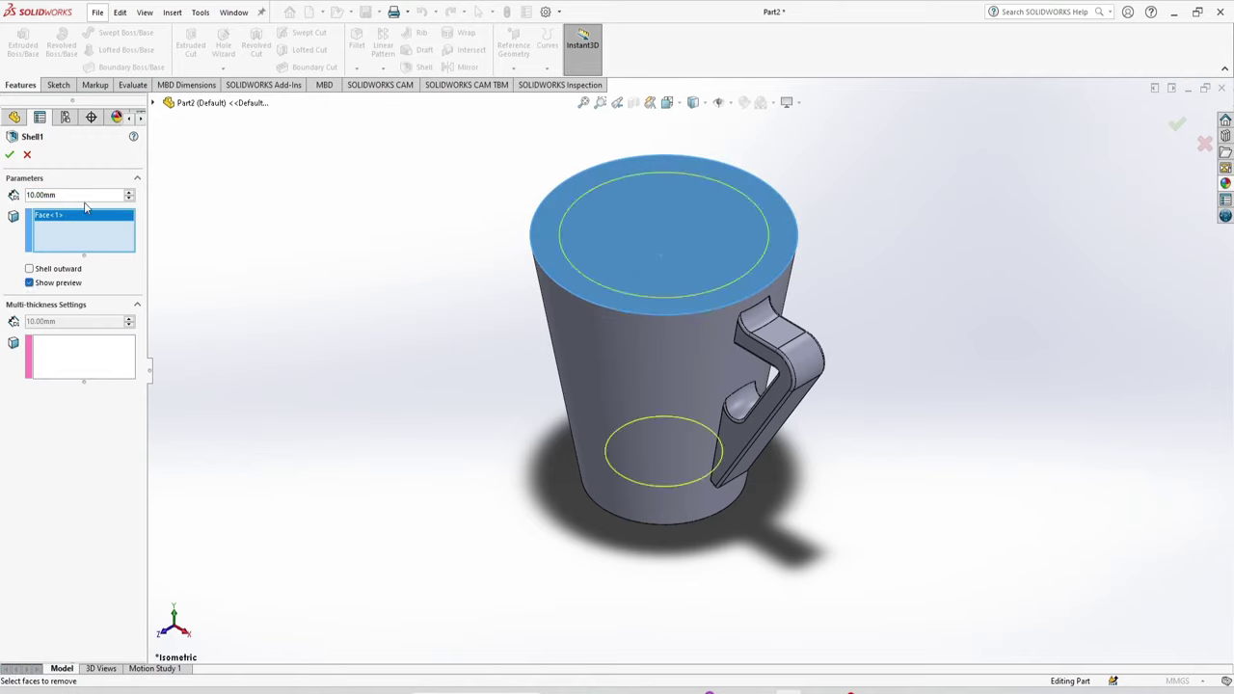
type("2.5")
key("Return")
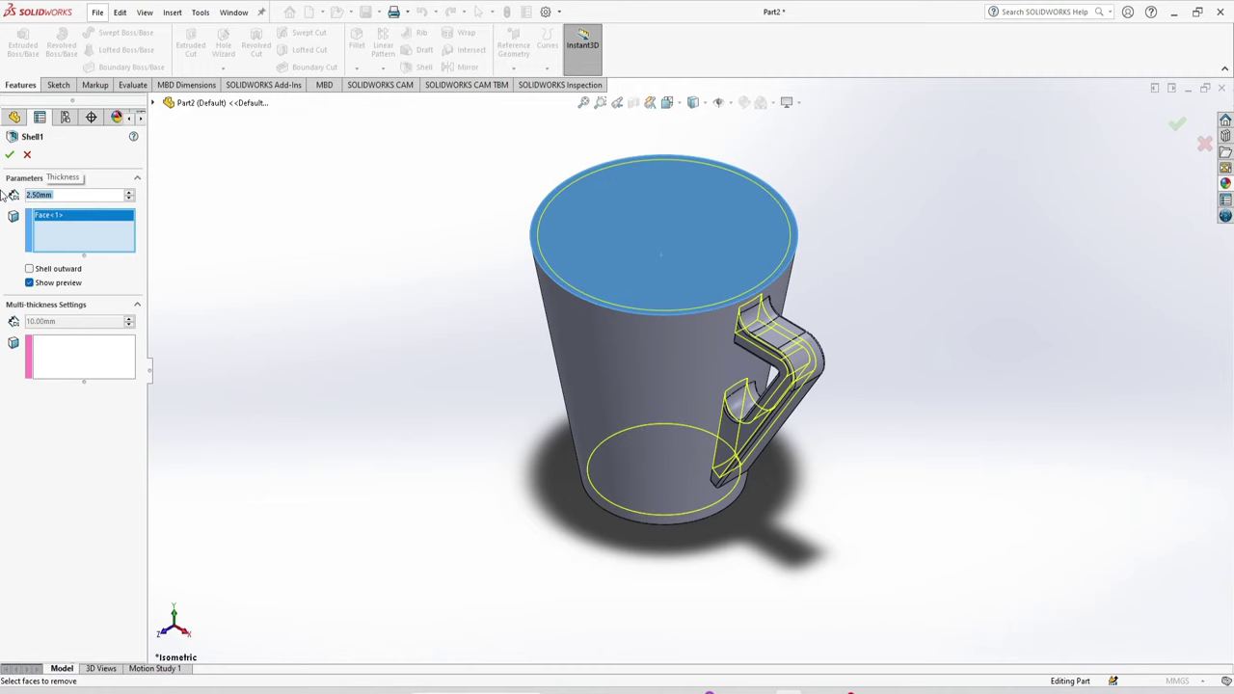
left_click(9, 154)
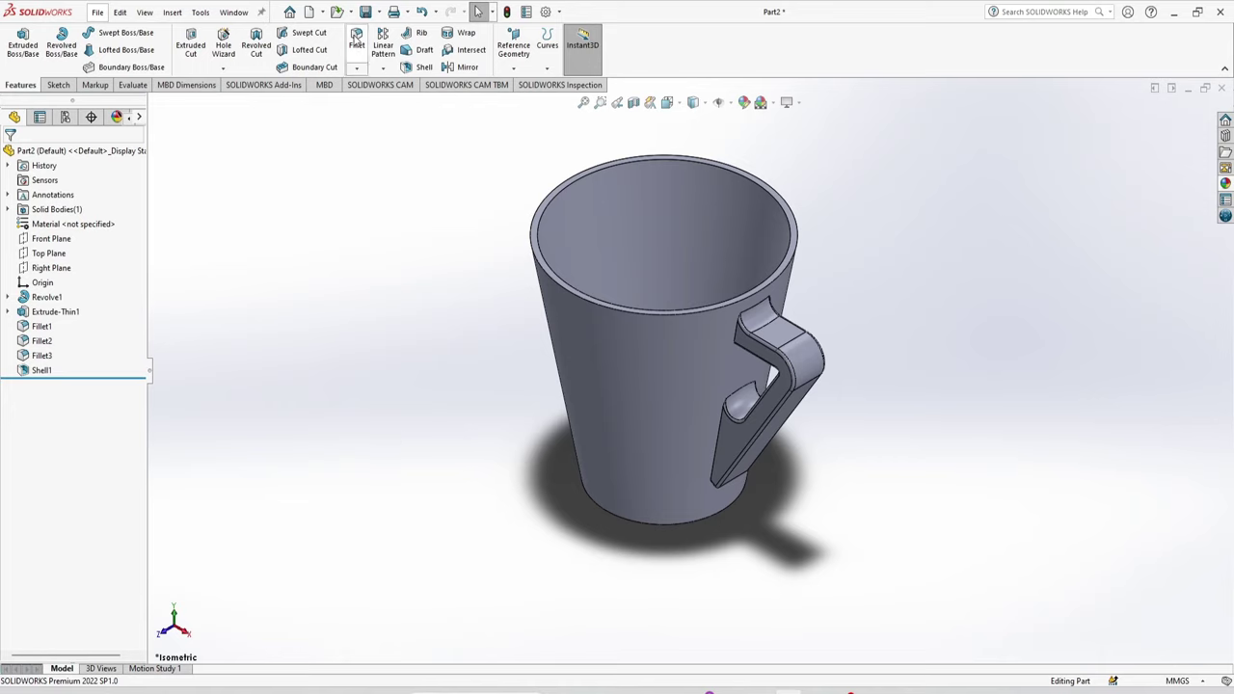
Bevel the rim edge with an asymmetric Distance-Distance chamfer of 1.5 mm by 15 mm.
left_click(358, 68)
left_click(370, 100)
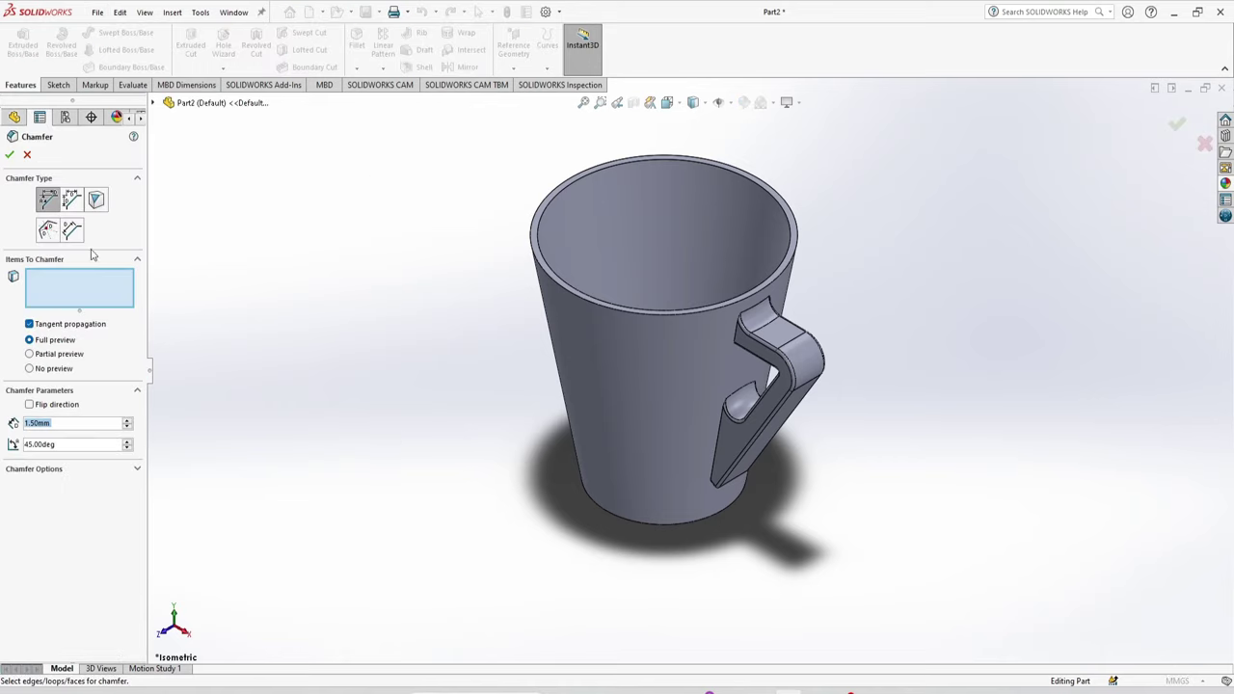
left_click(71, 204)
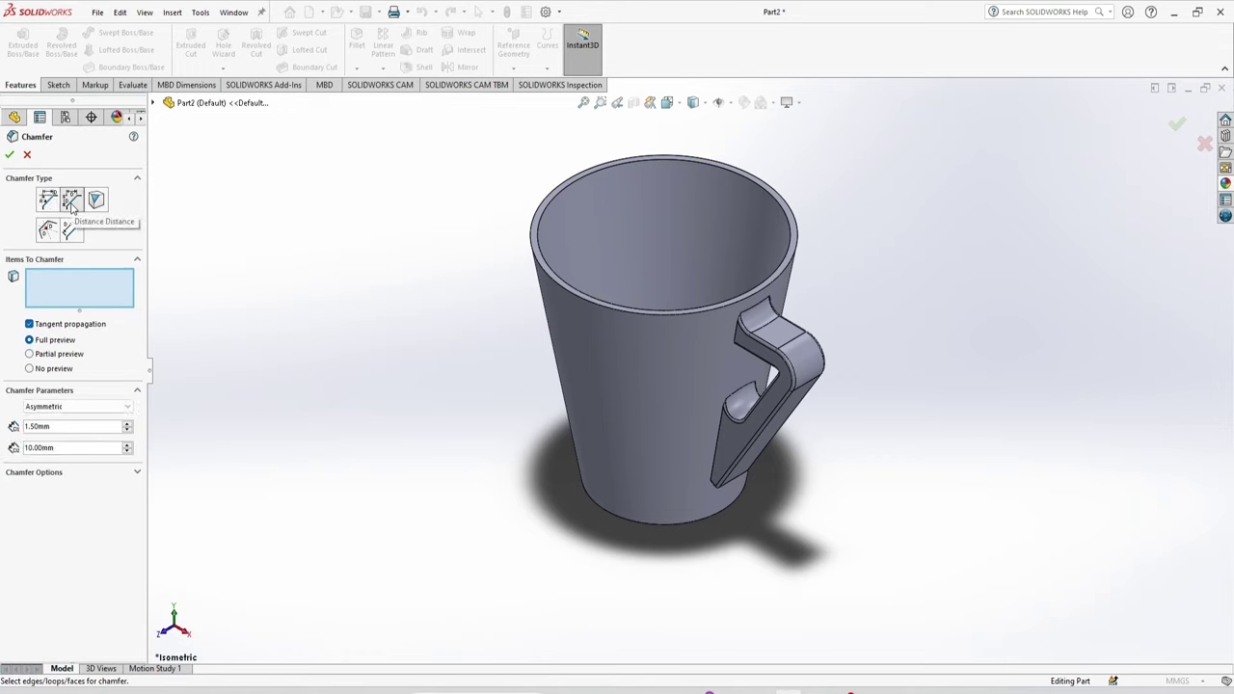
left_click(85, 408)
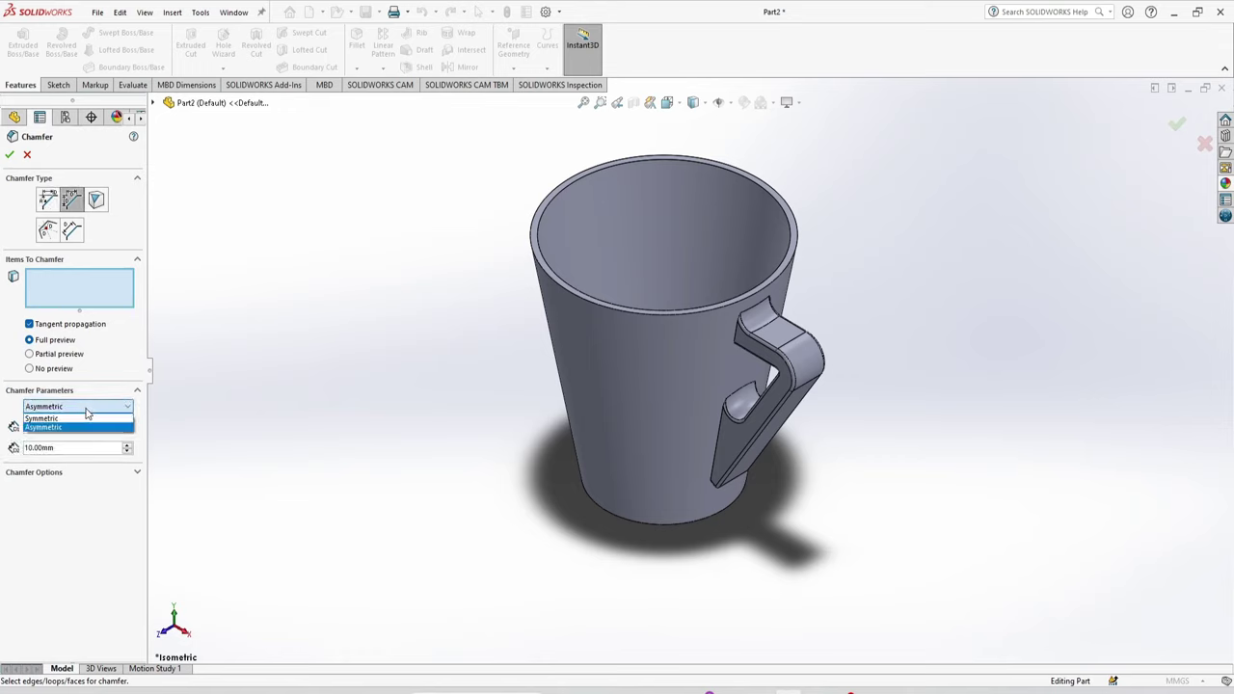
left_click(58, 428)
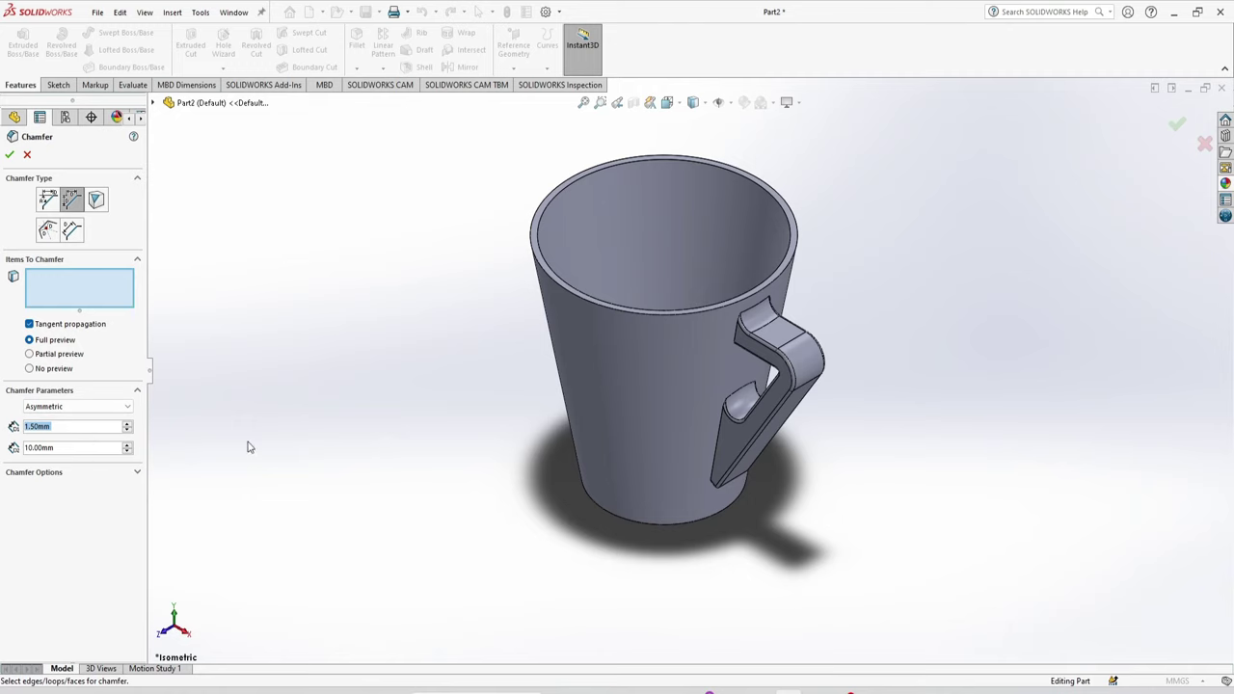
left_click(547, 207)
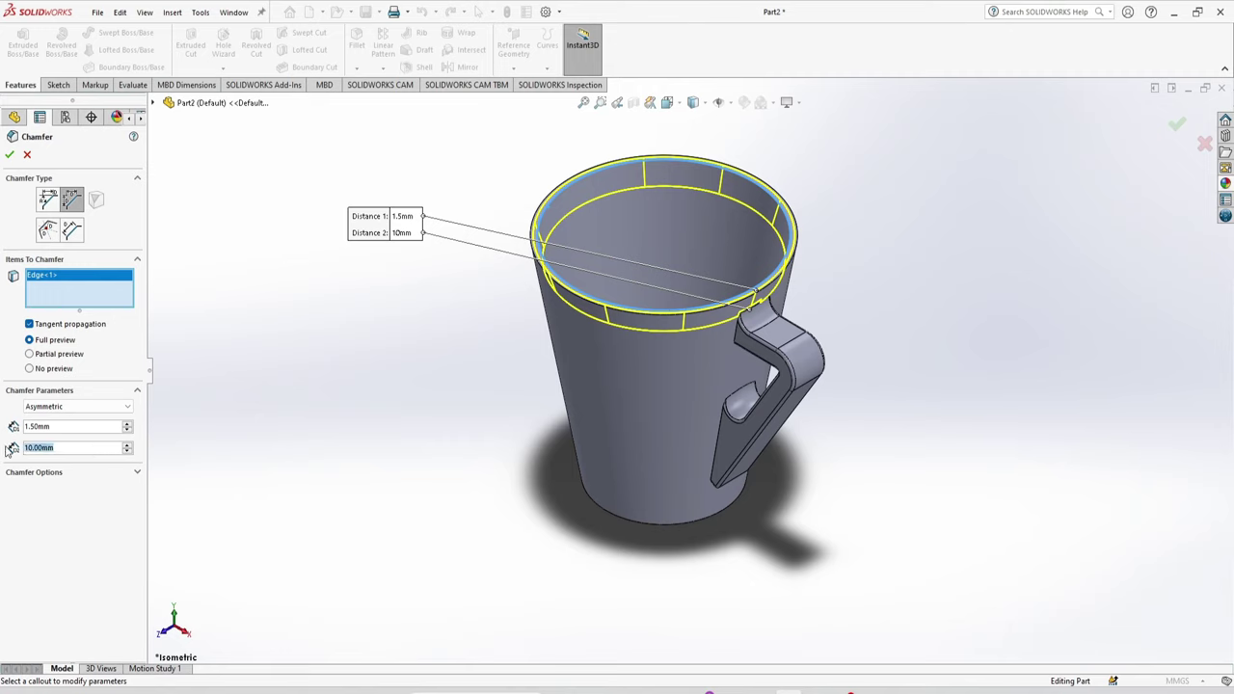
type("15")
key("Return")
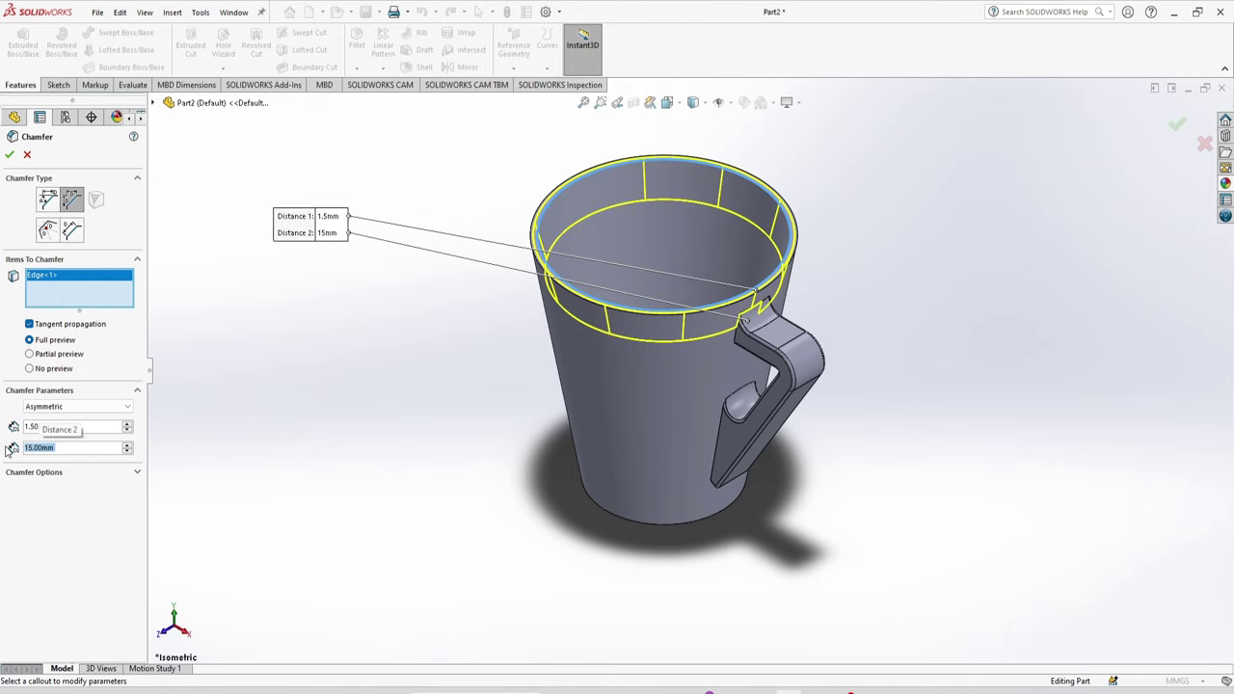
left_click(8, 155)
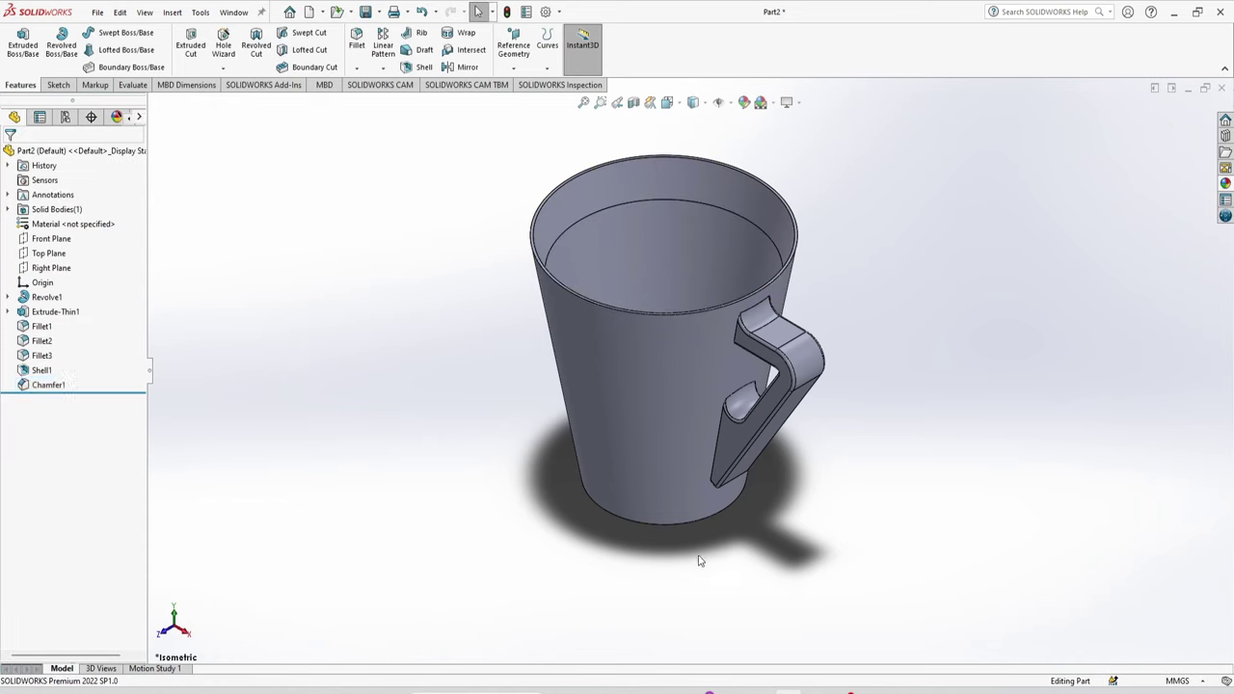
Start a sketch on the Front Plane and try a first line down the mug's left side, discarding an accidental arc.
middle_click_drag(699, 560, 510, 501)
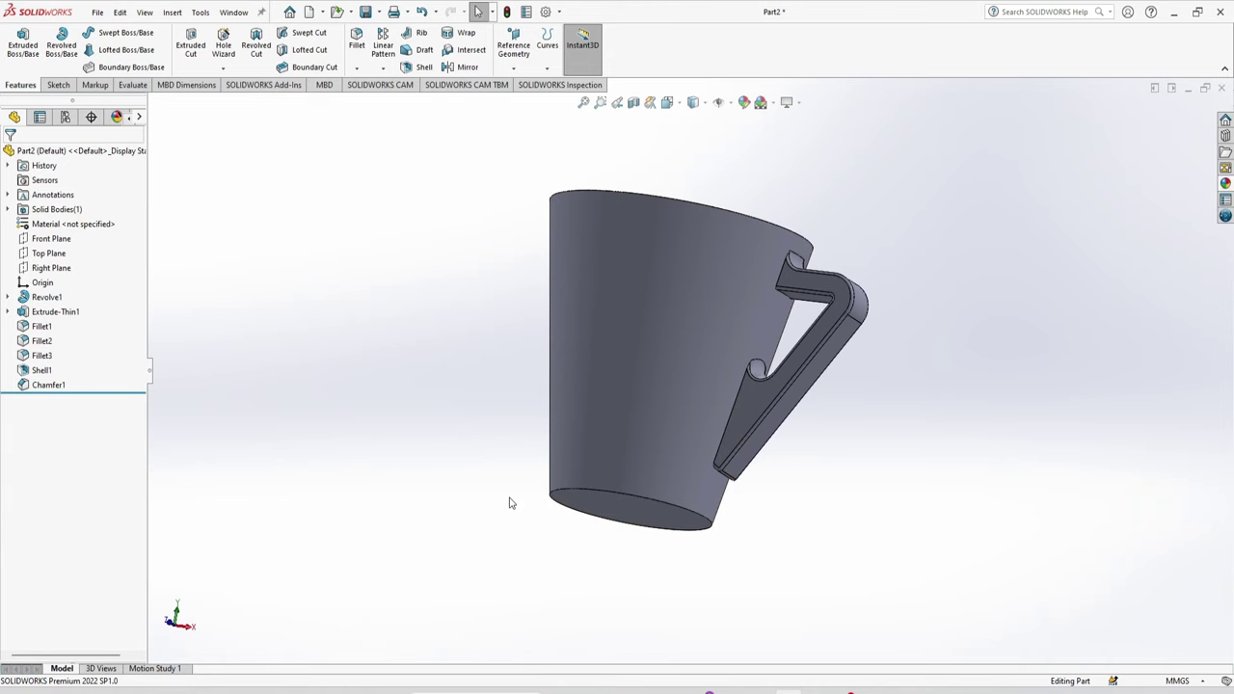
left_click(53, 239)
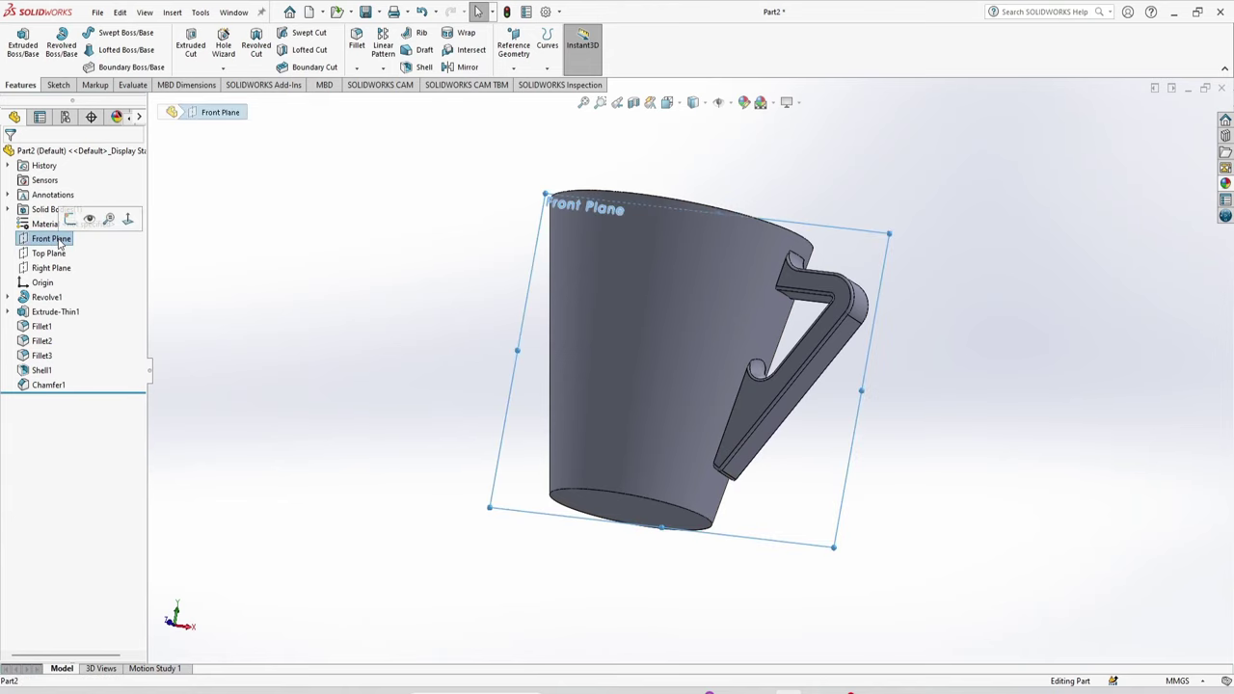
left_click(71, 219)
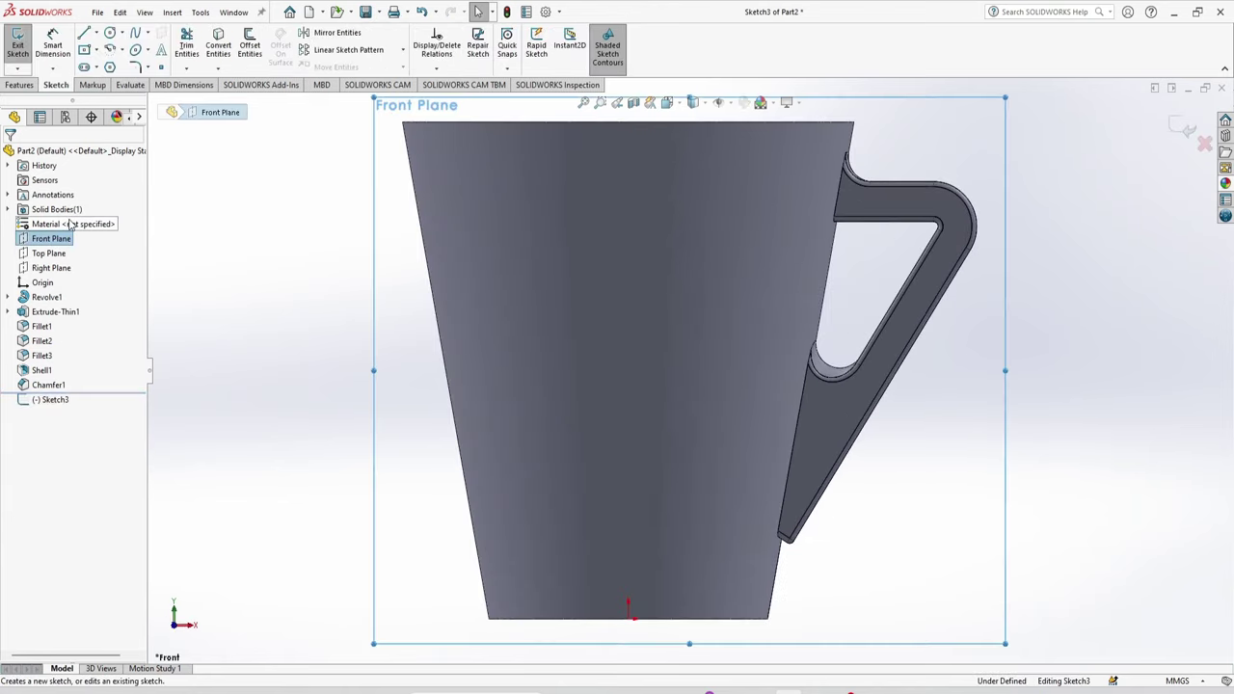
scroll(675, 386, "up", 3)
scroll(662, 498, "down", 5)
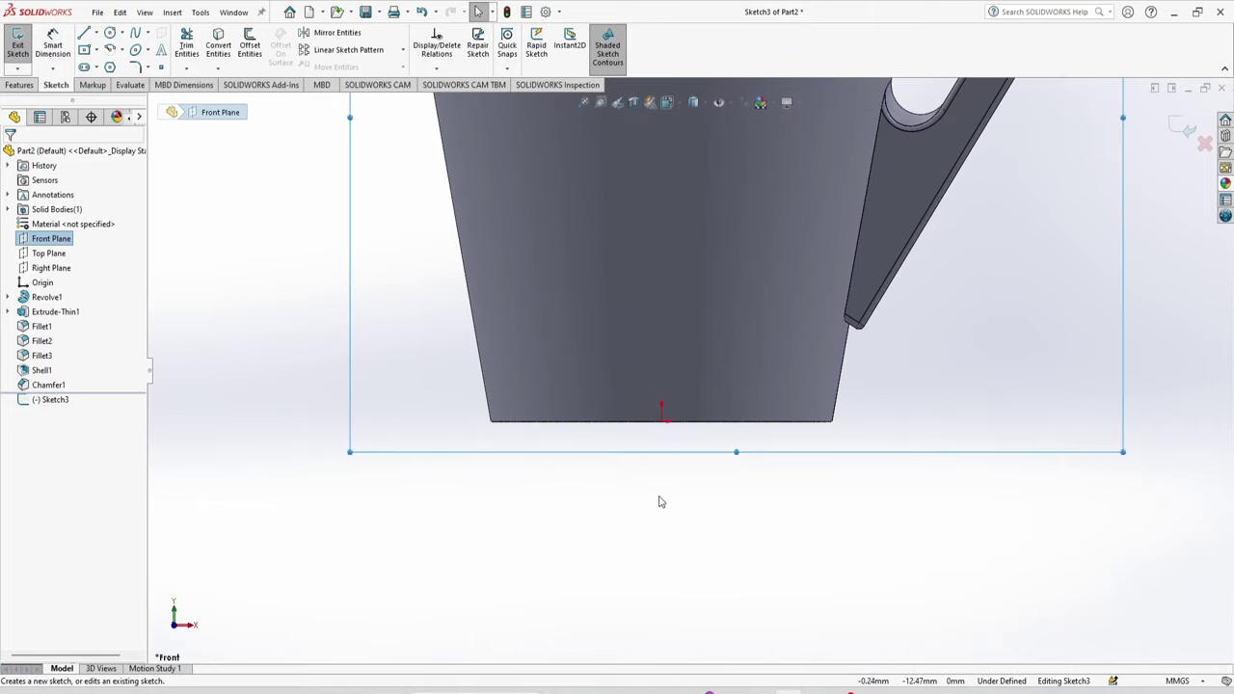
left_click(84, 32)
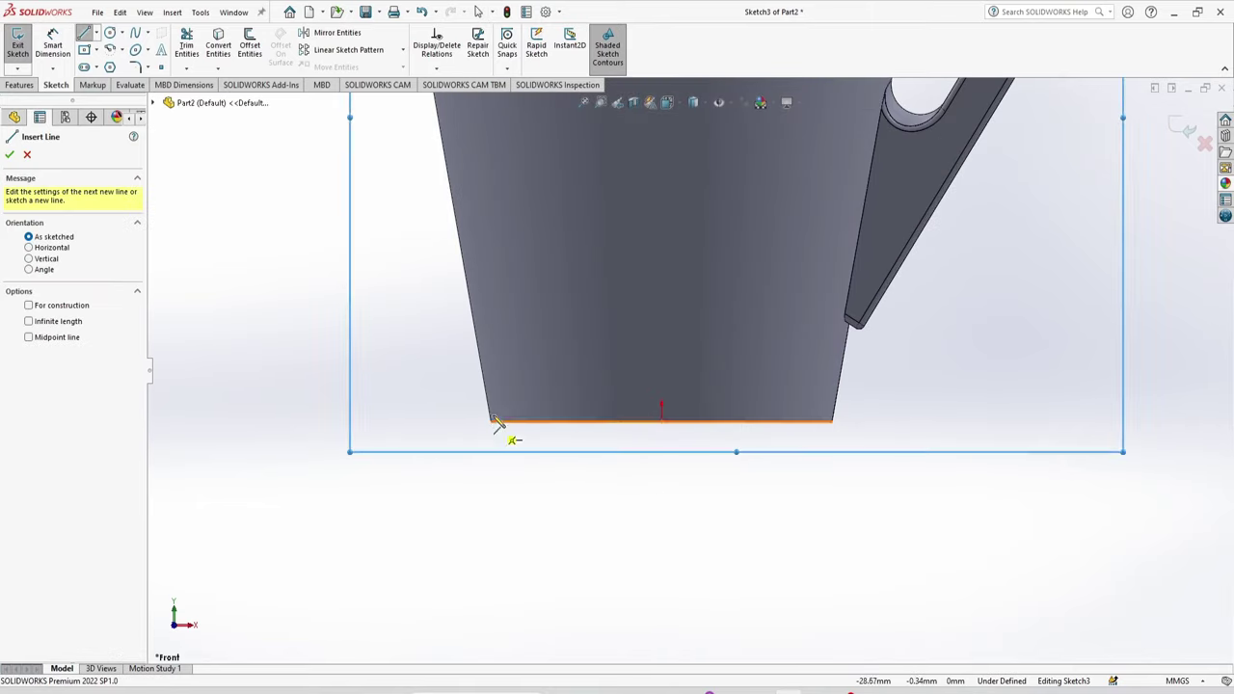
left_click(472, 307)
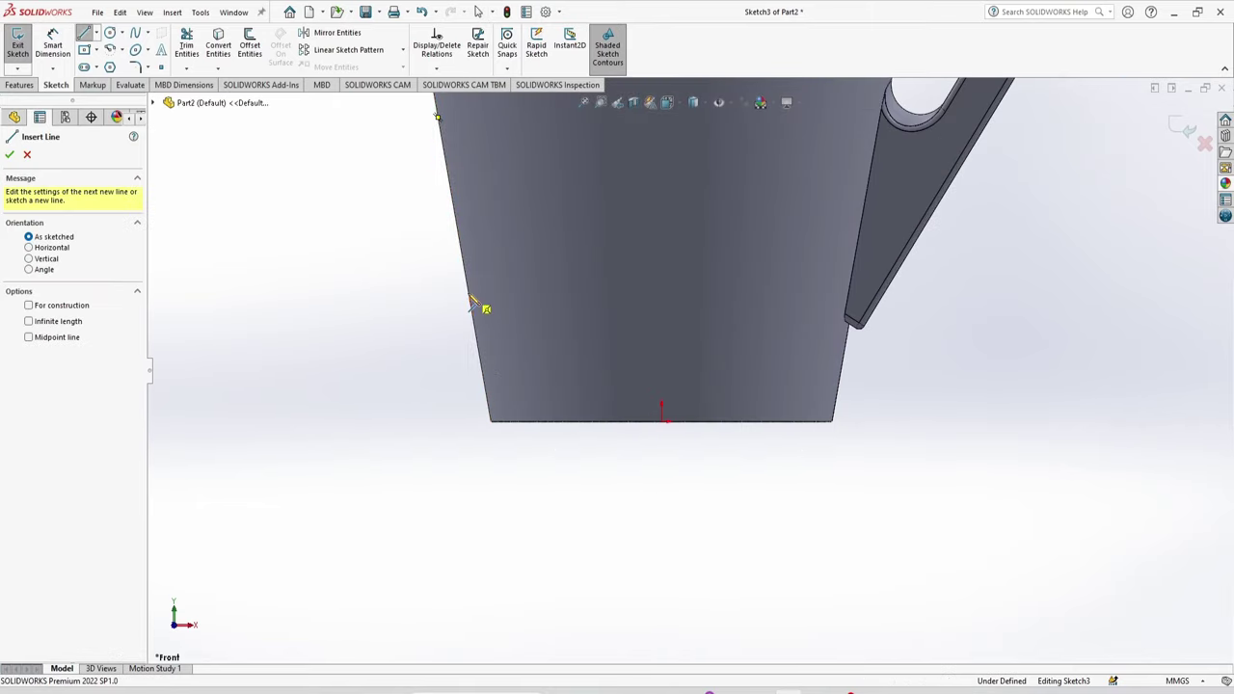
left_click(492, 423)
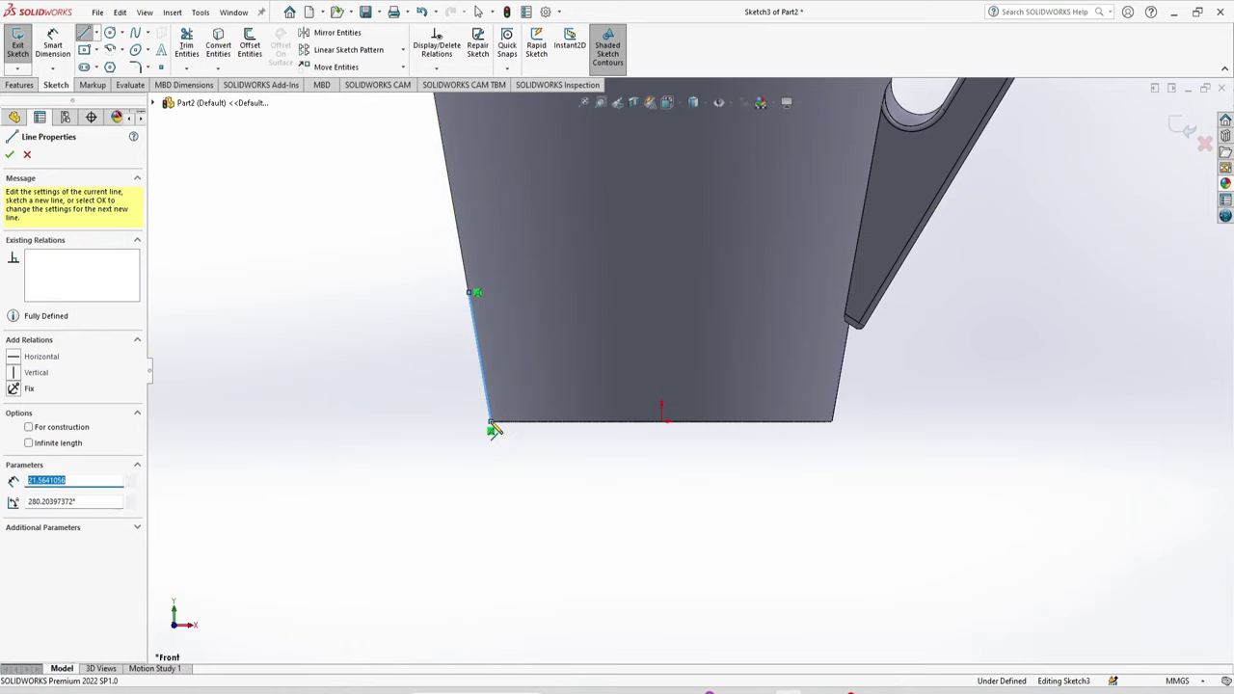
mouse_move(493, 426)
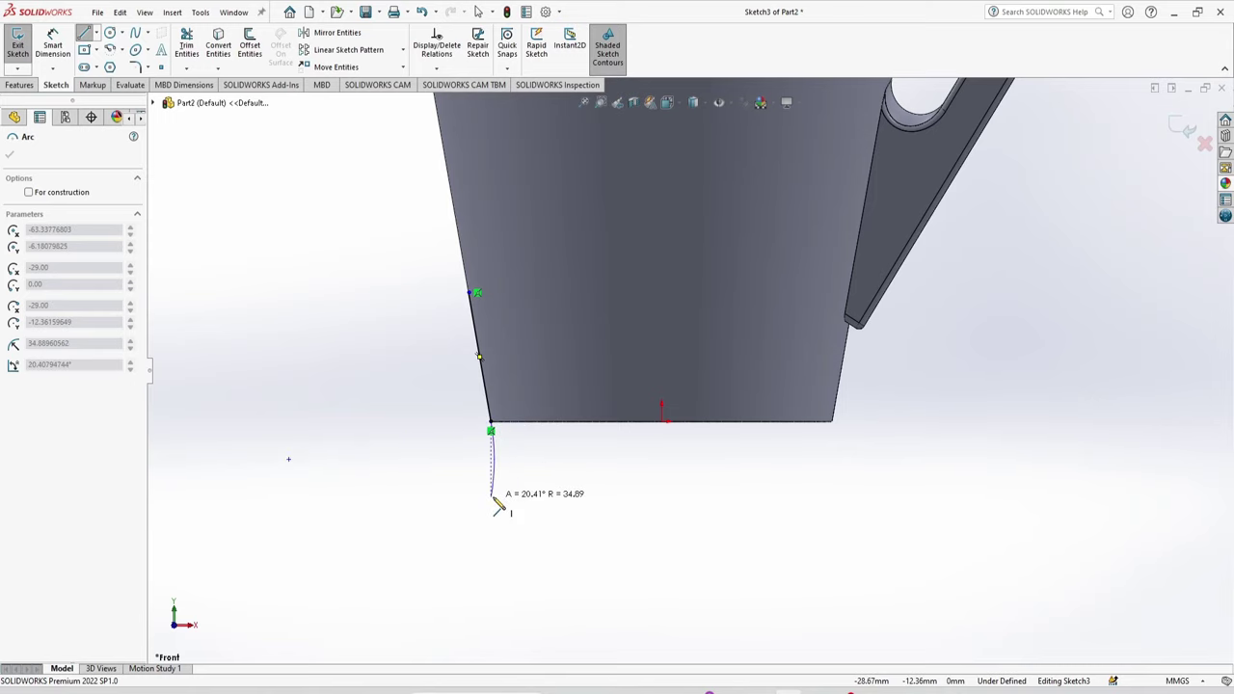
key("Escape")
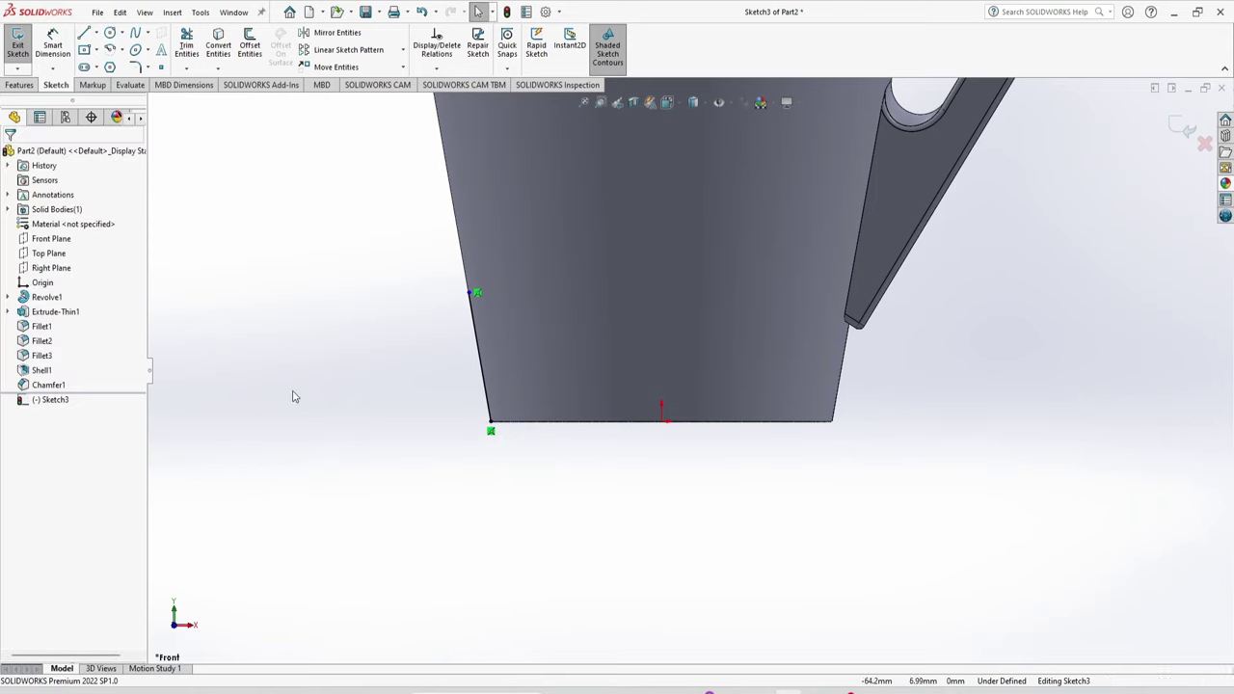
left_click_drag(515, 484, 442, 351)
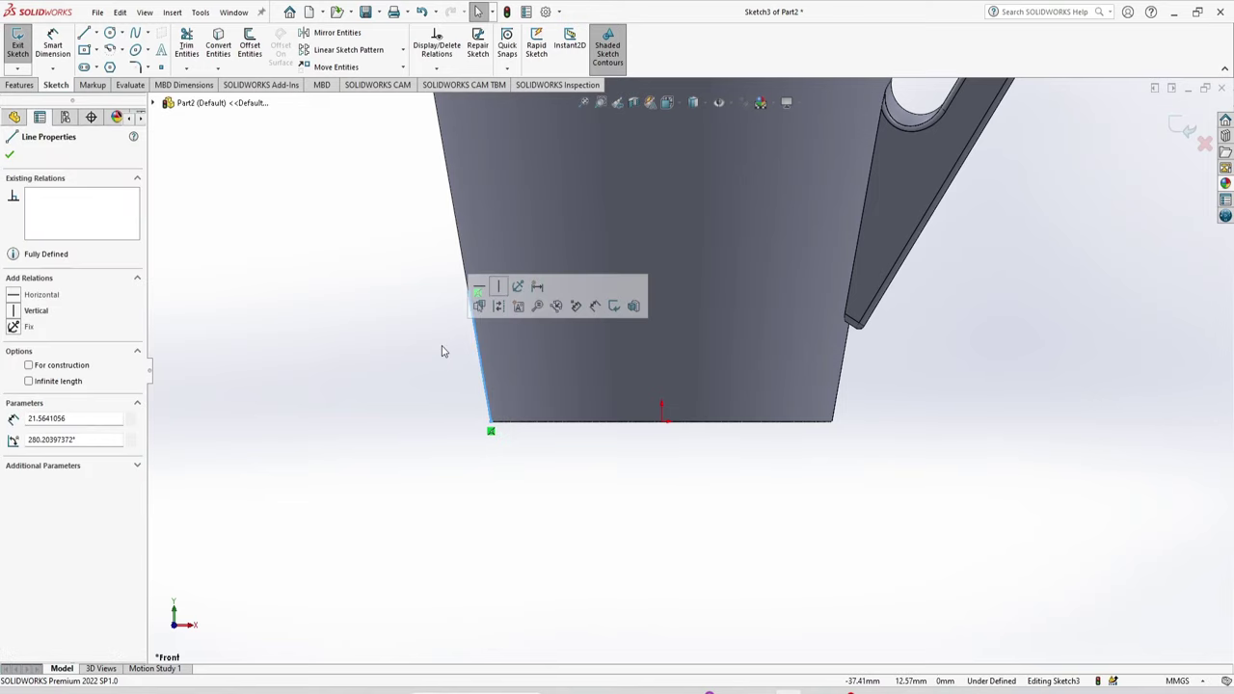
left_click(441, 351)
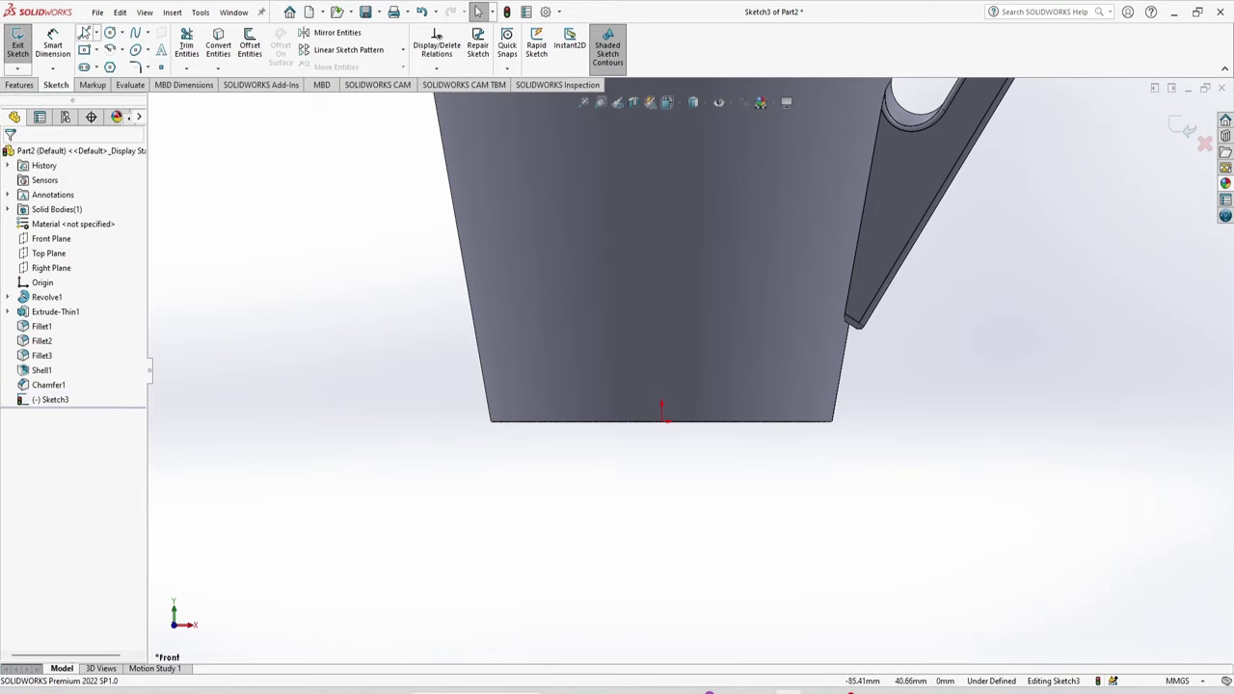
Draw a closed stepped outline below the base, including a short 45° angled segment.
left_click(464, 253)
left_click(491, 424)
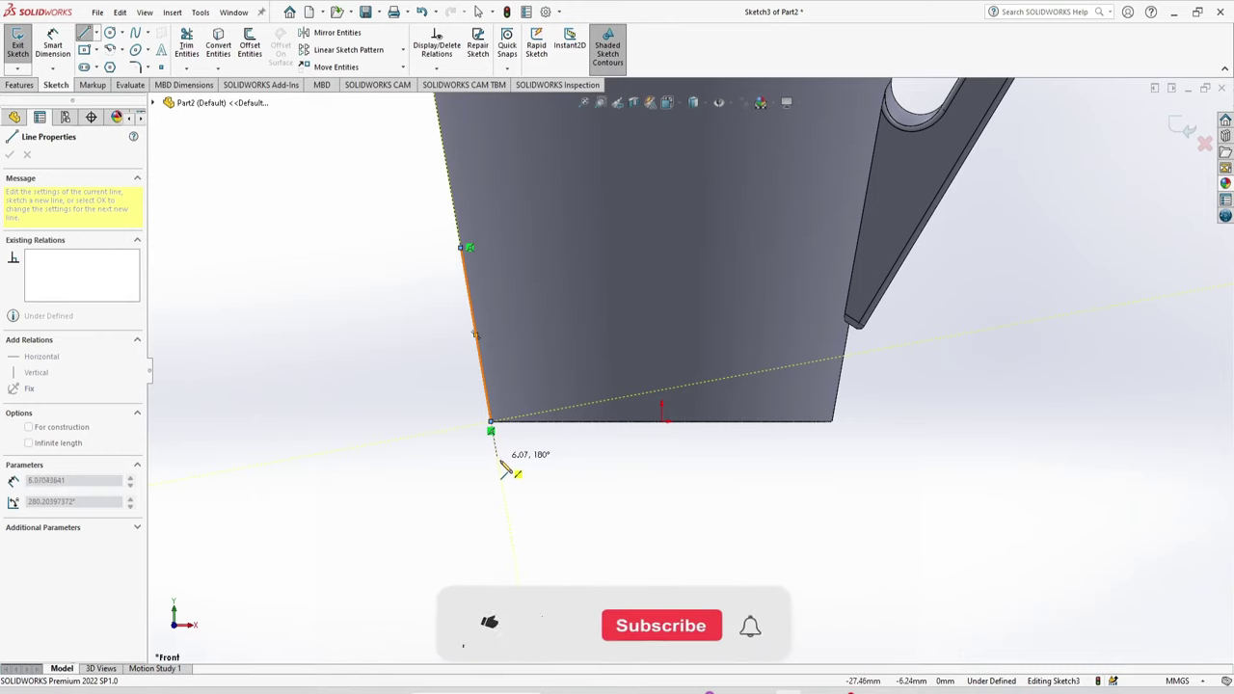
left_click(499, 465)
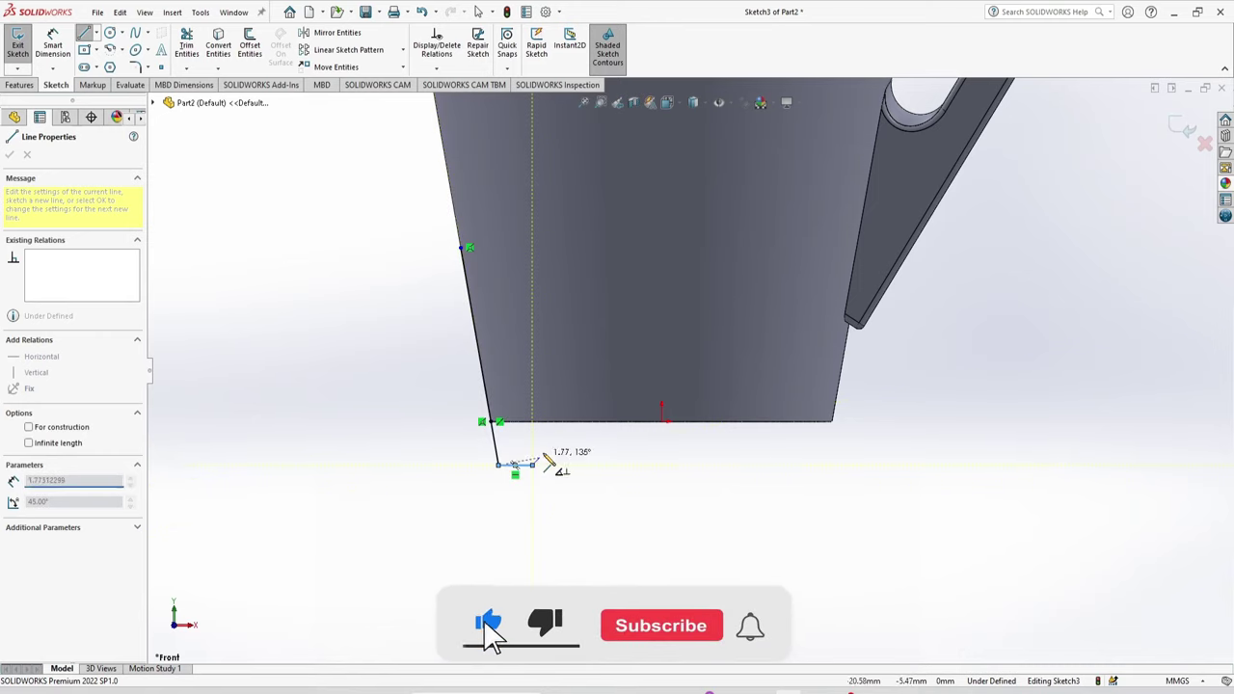
left_click(548, 449)
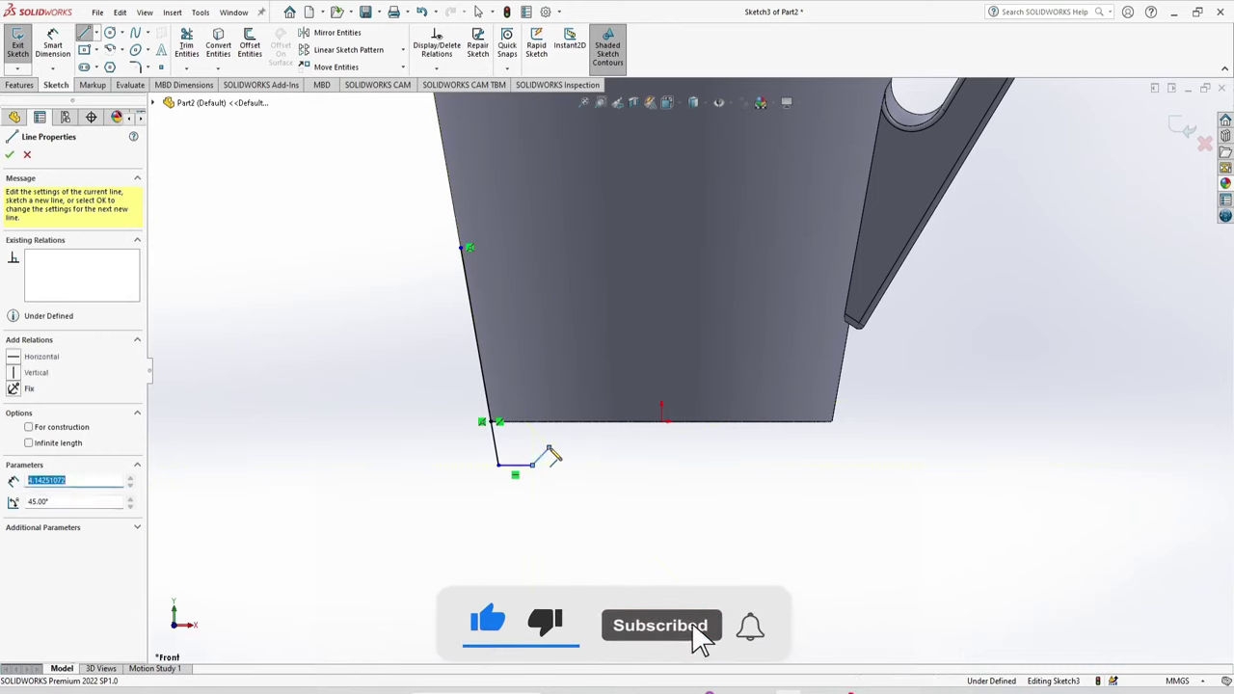
left_click(661, 448)
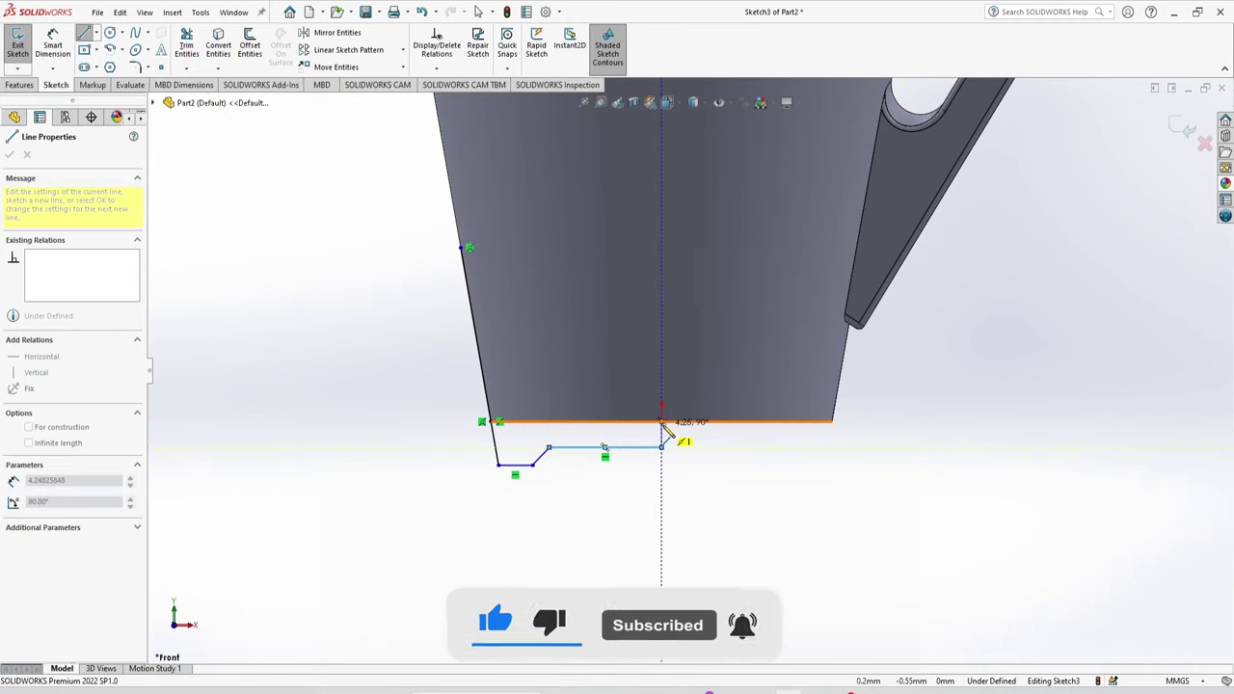
left_click(662, 422)
left_click(499, 421)
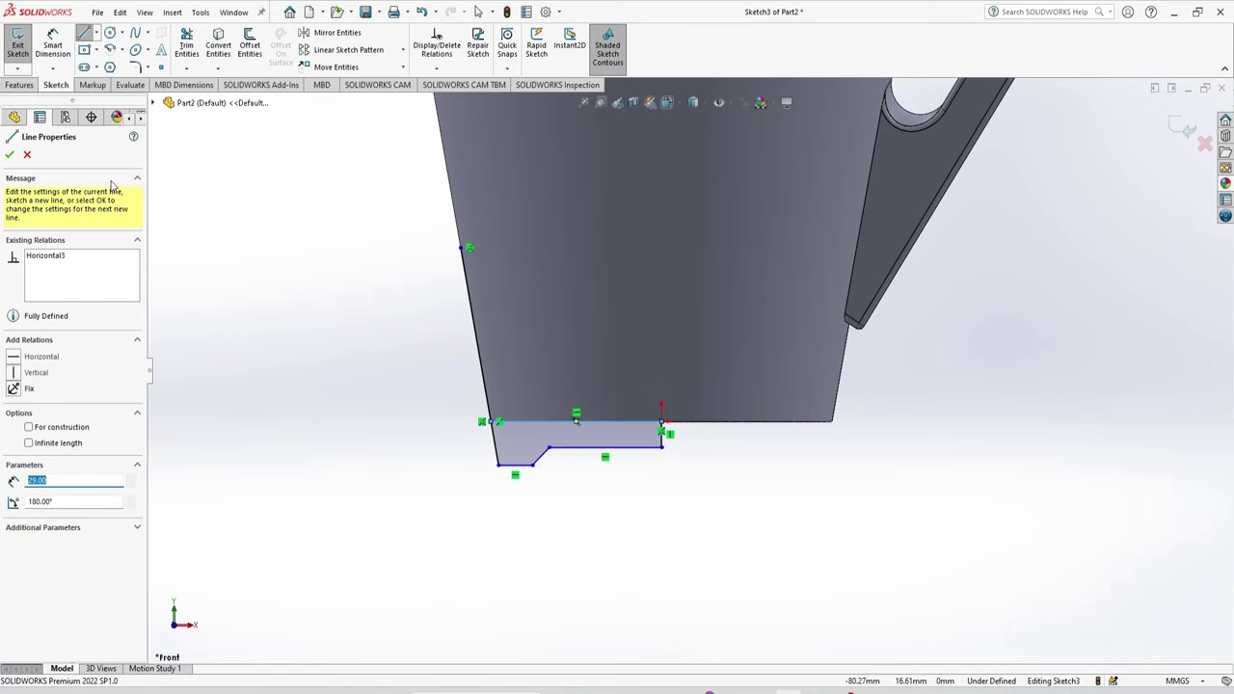
left_click(52, 46)
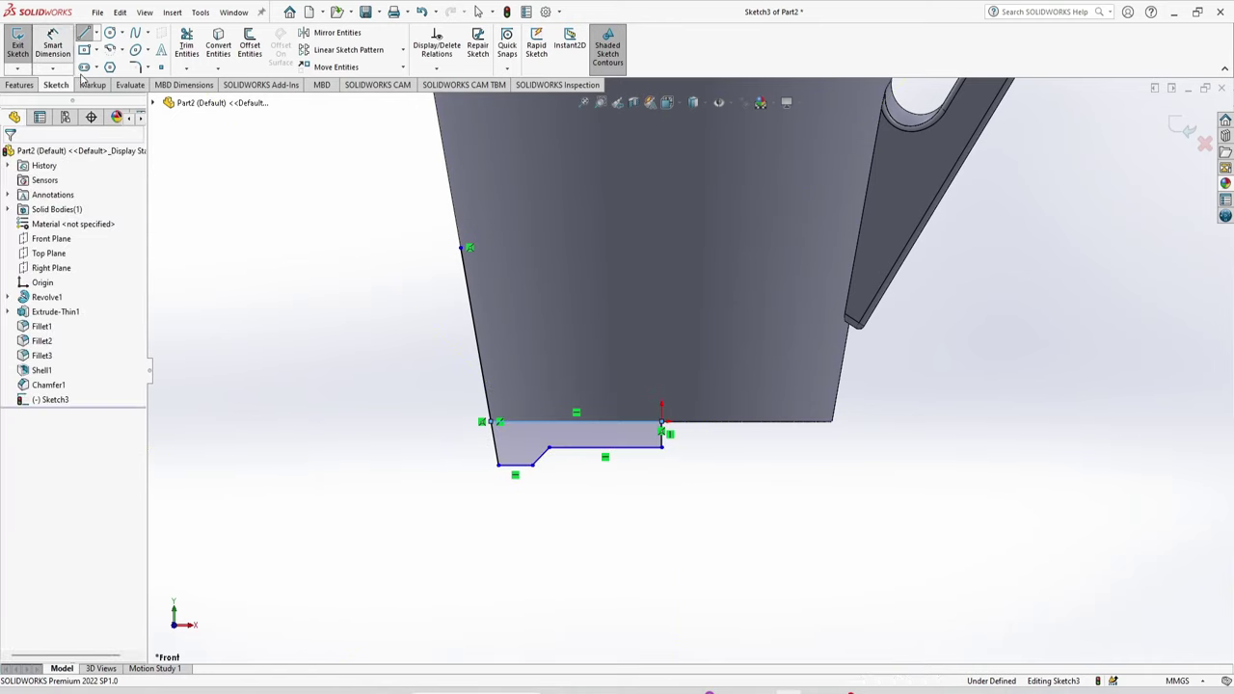
Dimension the foot profile's left edge to 5 mm height and bottom line to 4 mm.
left_click(494, 453)
left_click(427, 448)
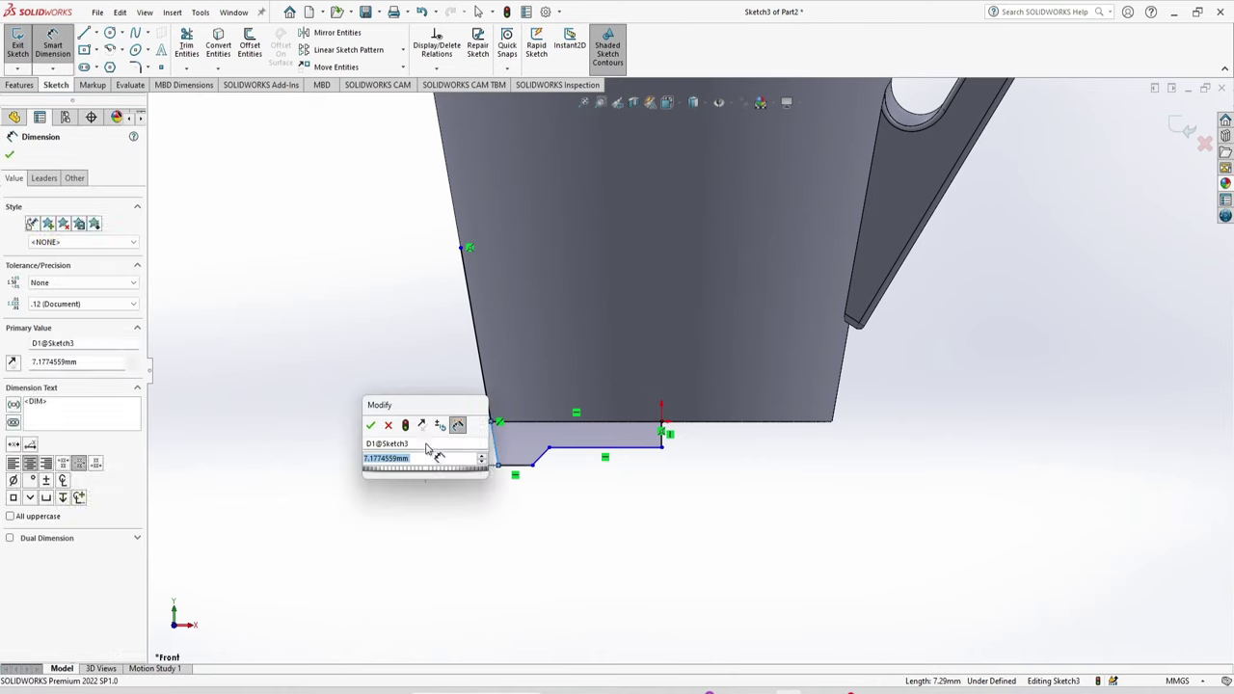
type("5")
key("Return")
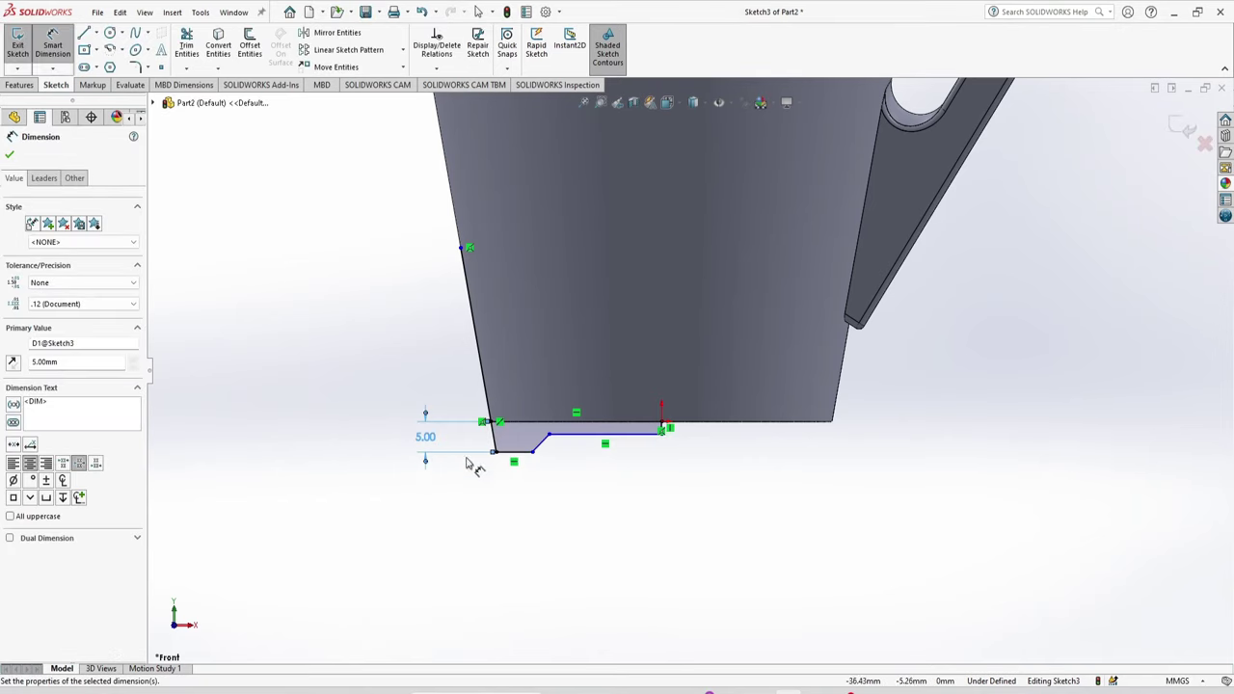
left_click(526, 452)
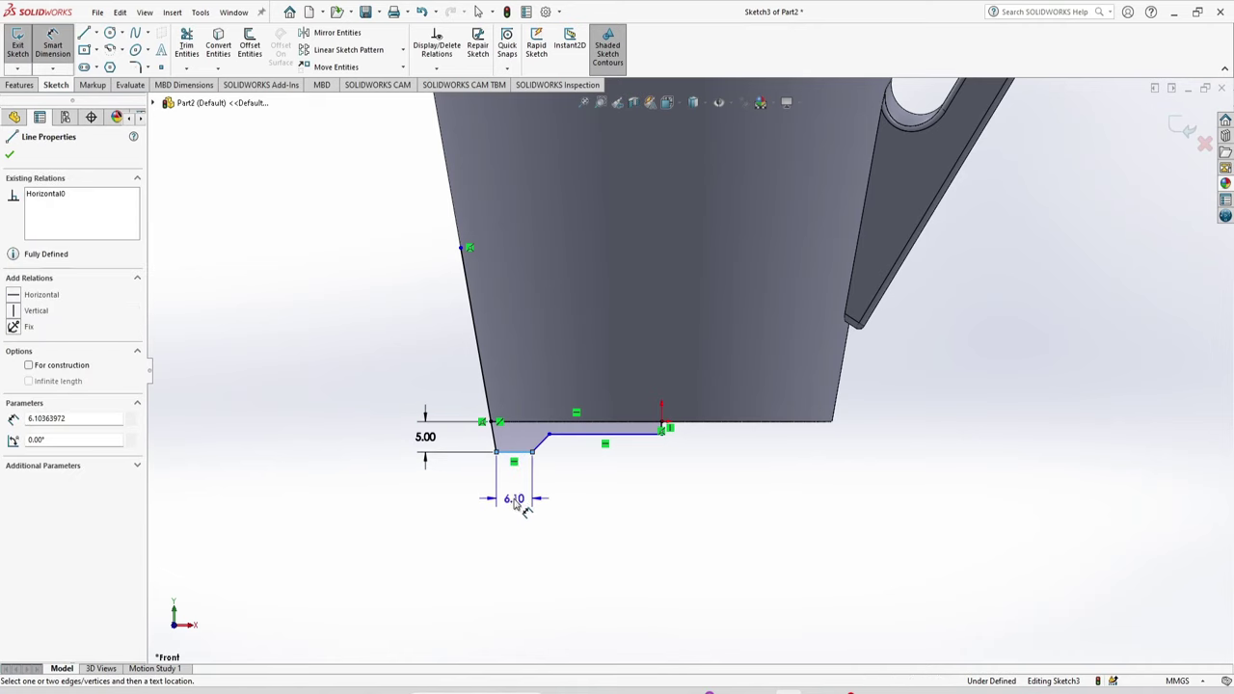
left_click(520, 504)
type("4")
key("Return")
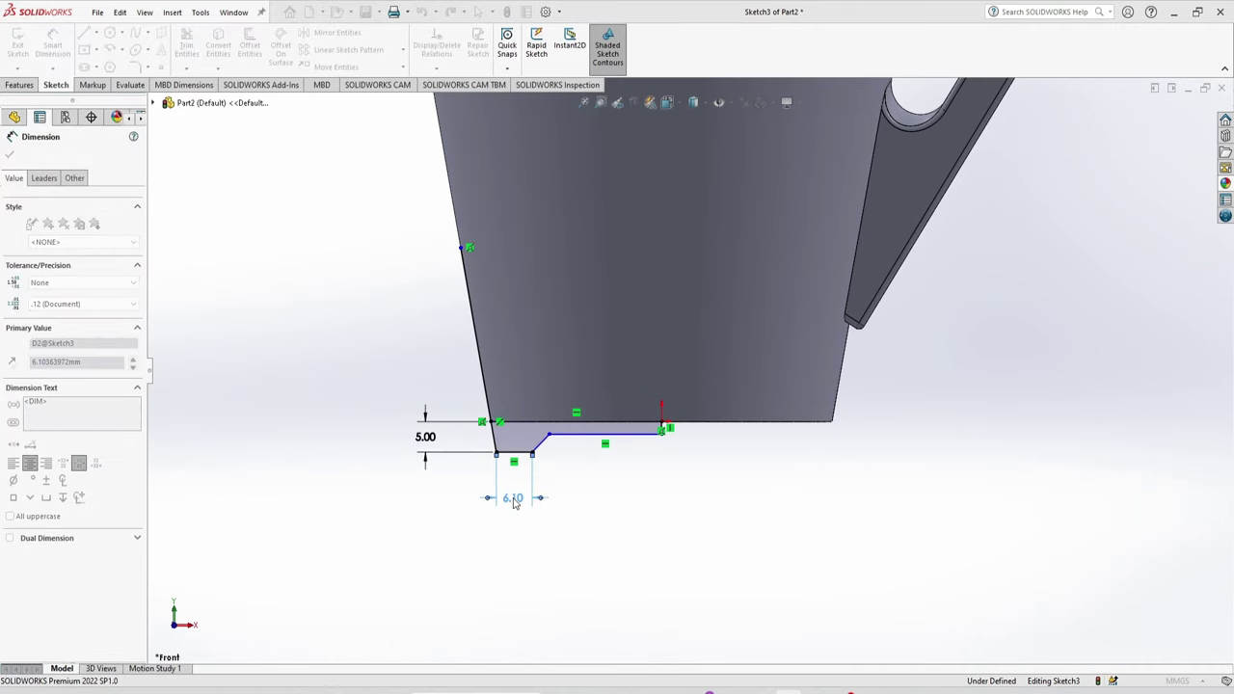
Give the slanted chamfer line vertical and horizontal dimensions of 2.5 mm each.
left_click(531, 444)
left_click(686, 451)
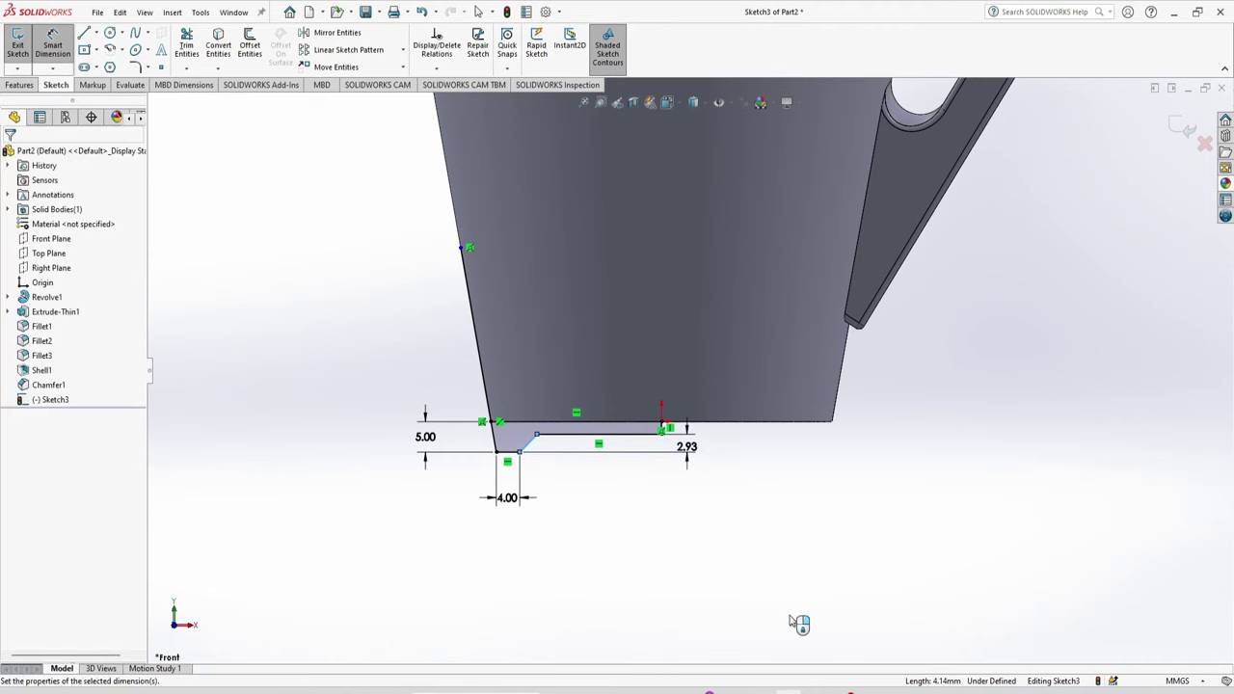
type("2.5")
key("Return")
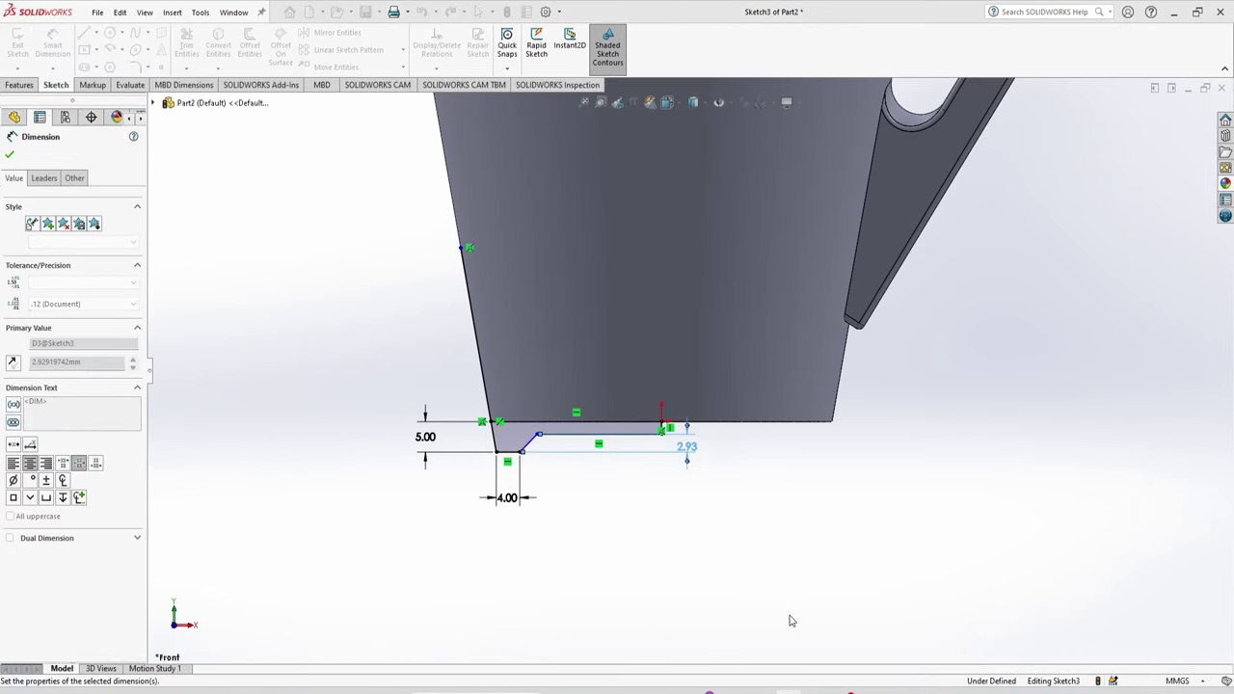
left_click(533, 471)
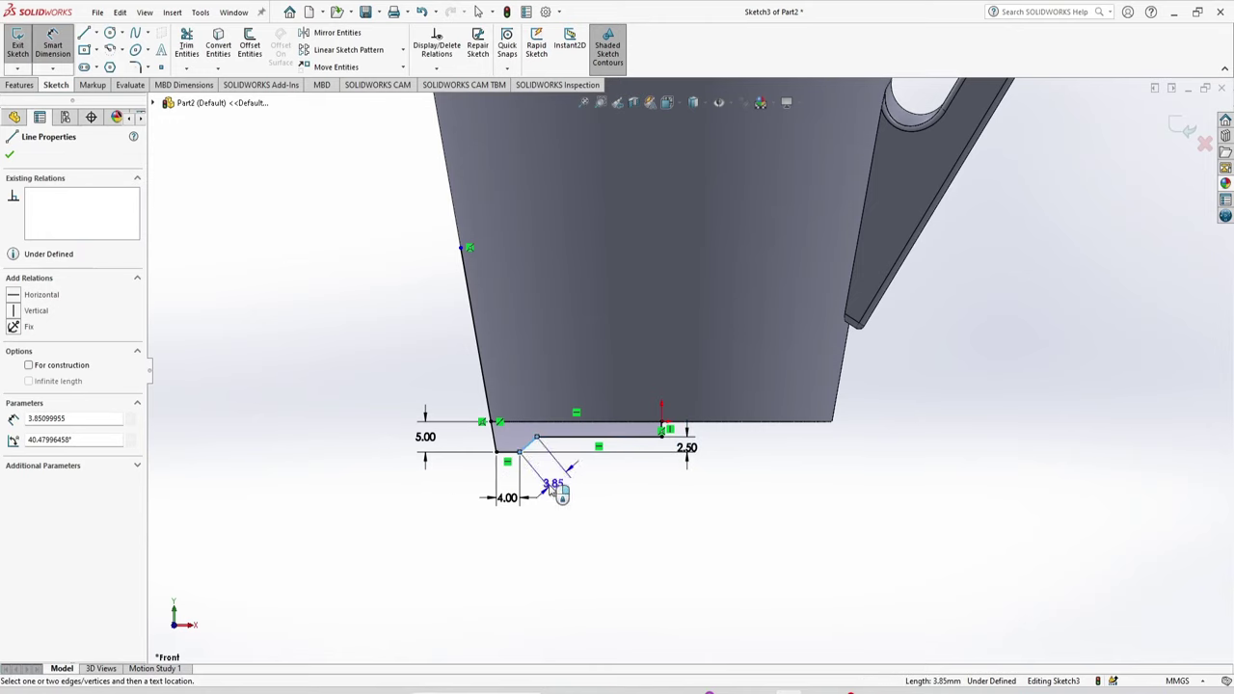
left_click(516, 533)
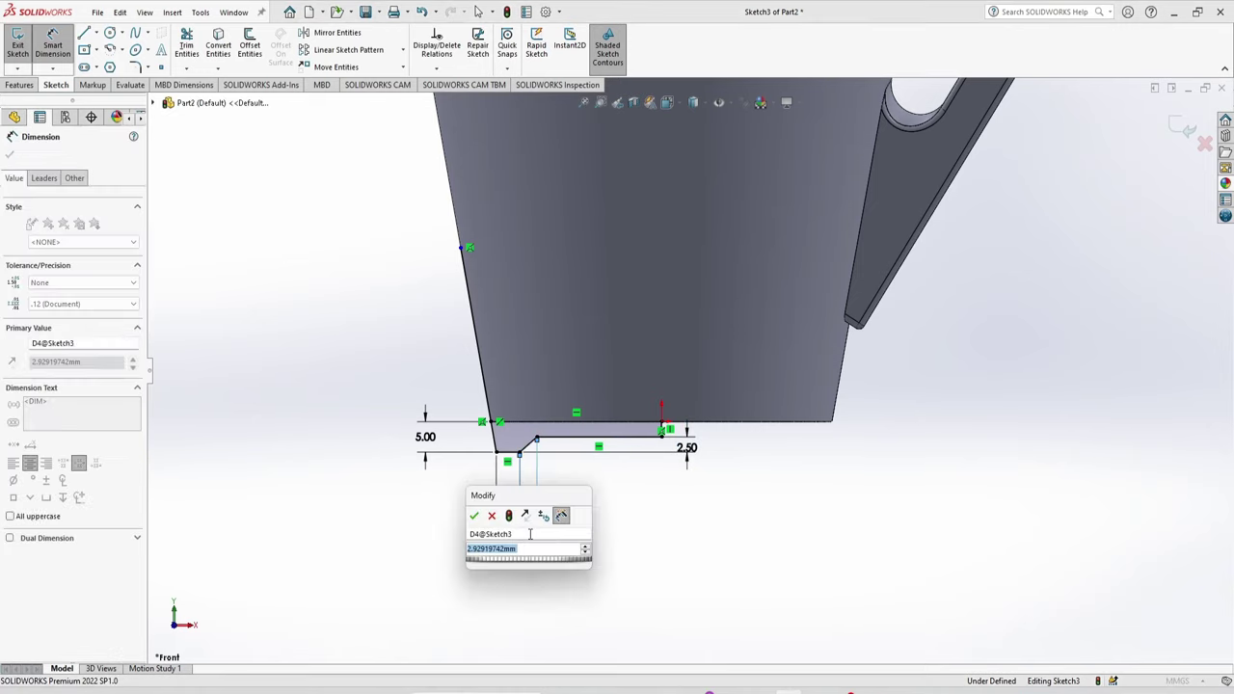
type("2.5")
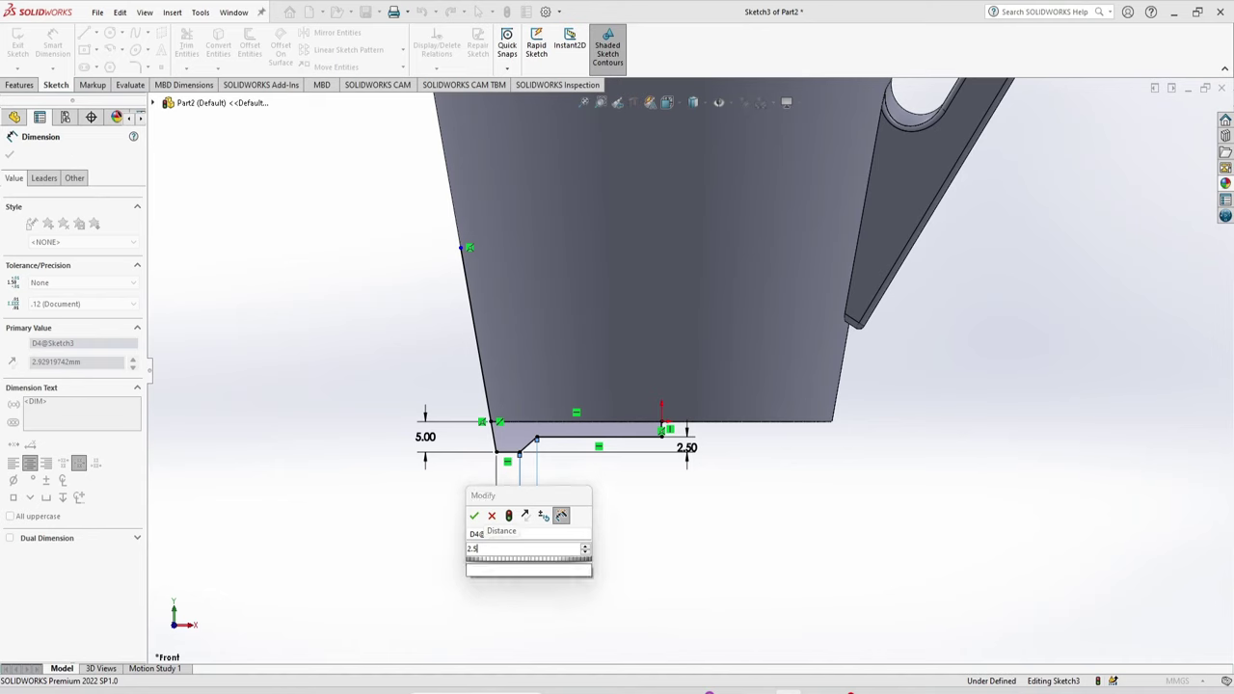
key("Return")
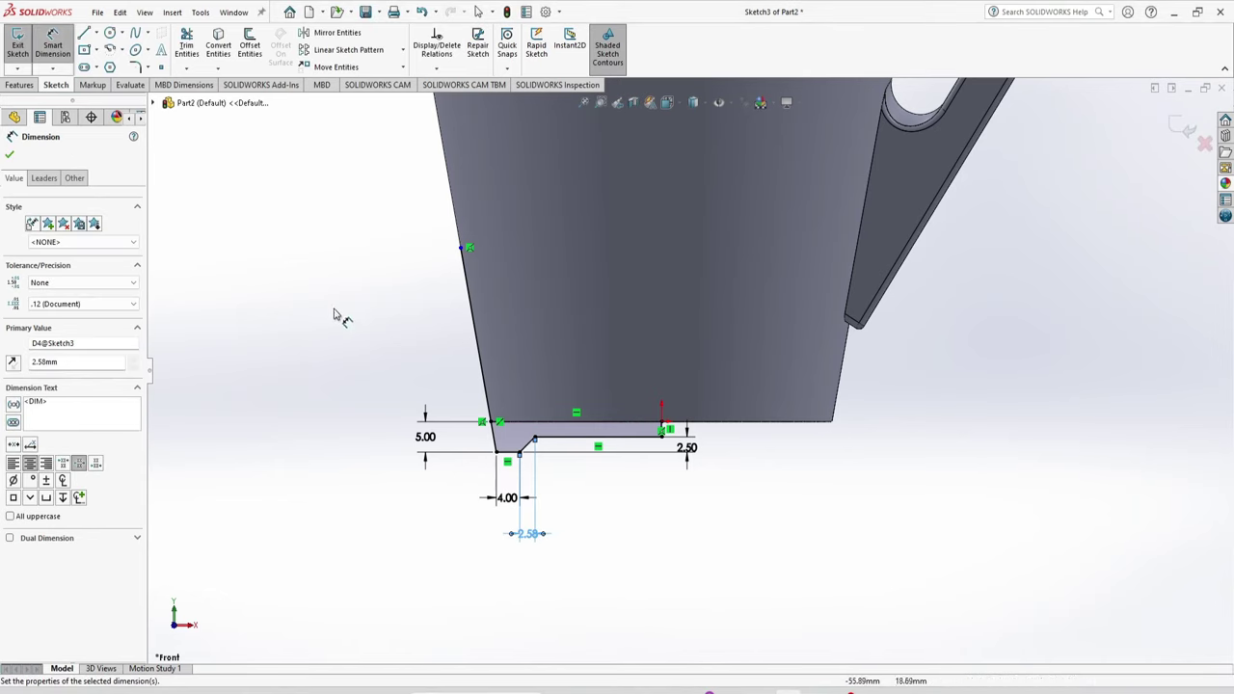
Revolve Sketch3 360° about sketch line Line10 to create the stepped foot ring Revolve2.
left_click(18, 84)
key("Escape")
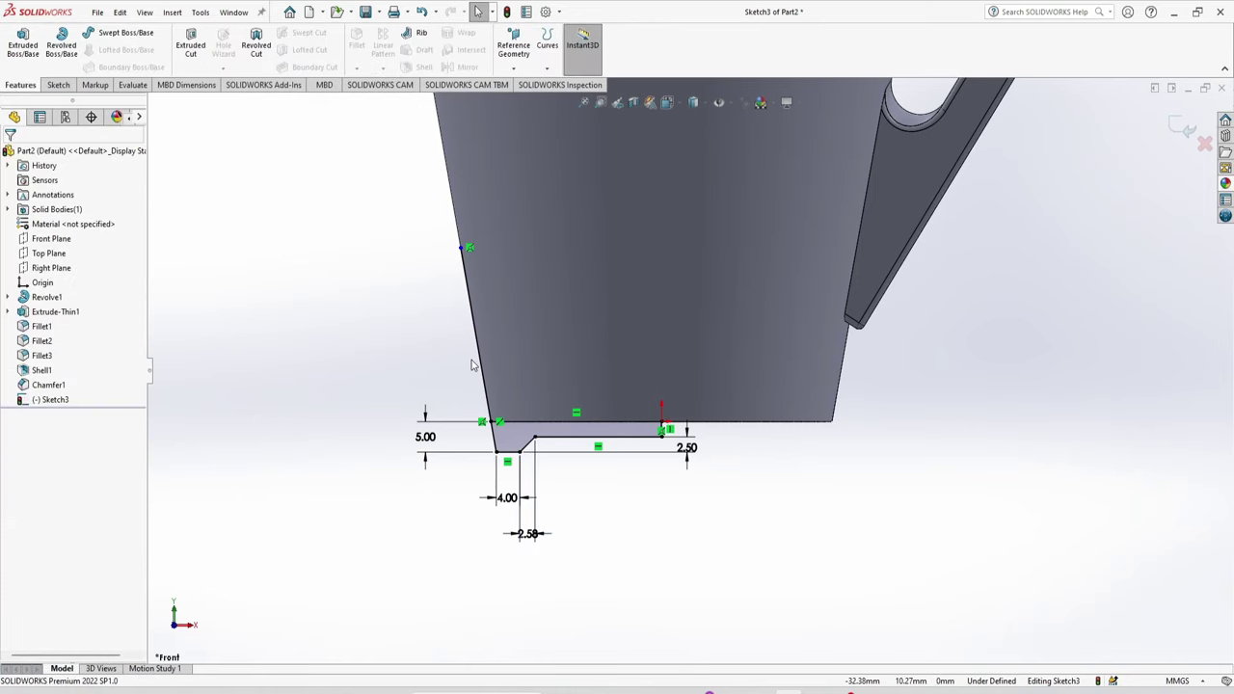
left_click(478, 361)
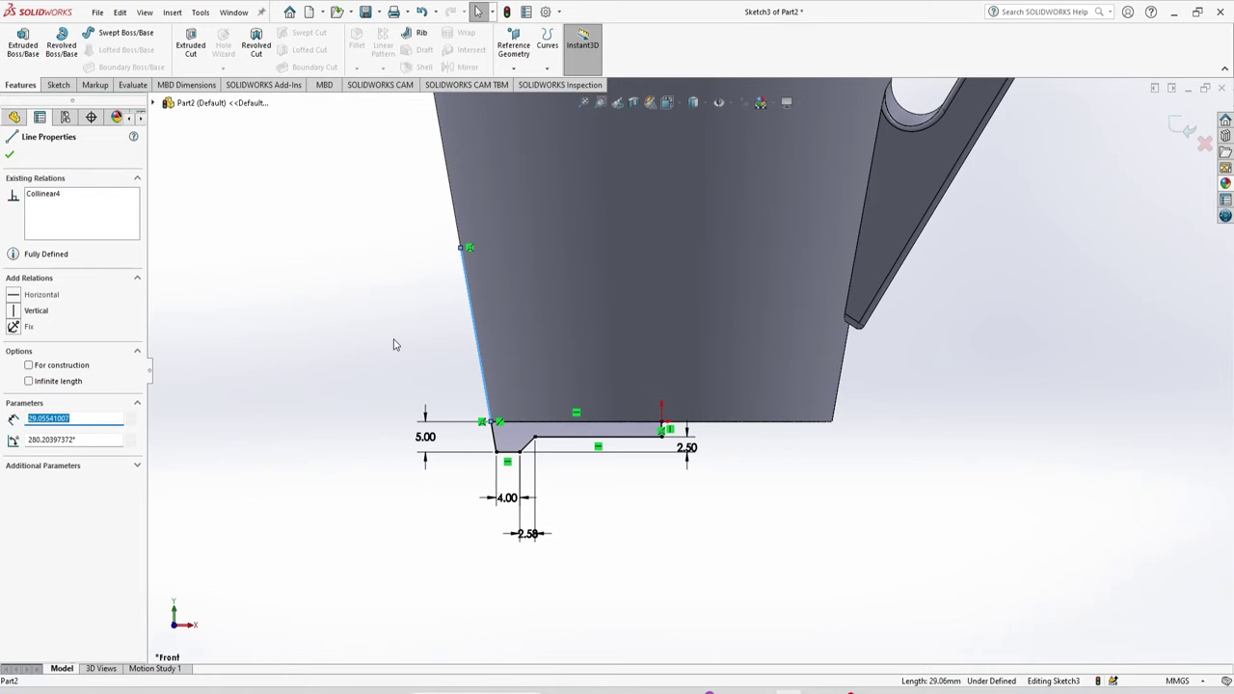
key("Escape")
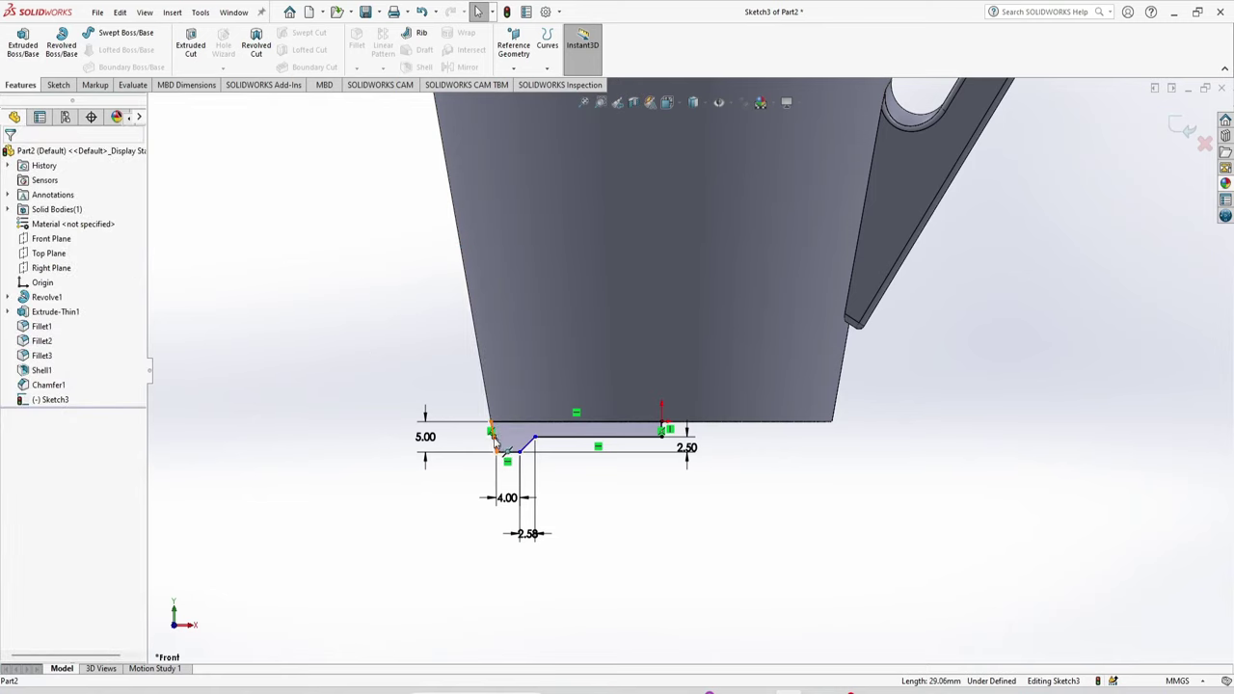
left_click(61, 46)
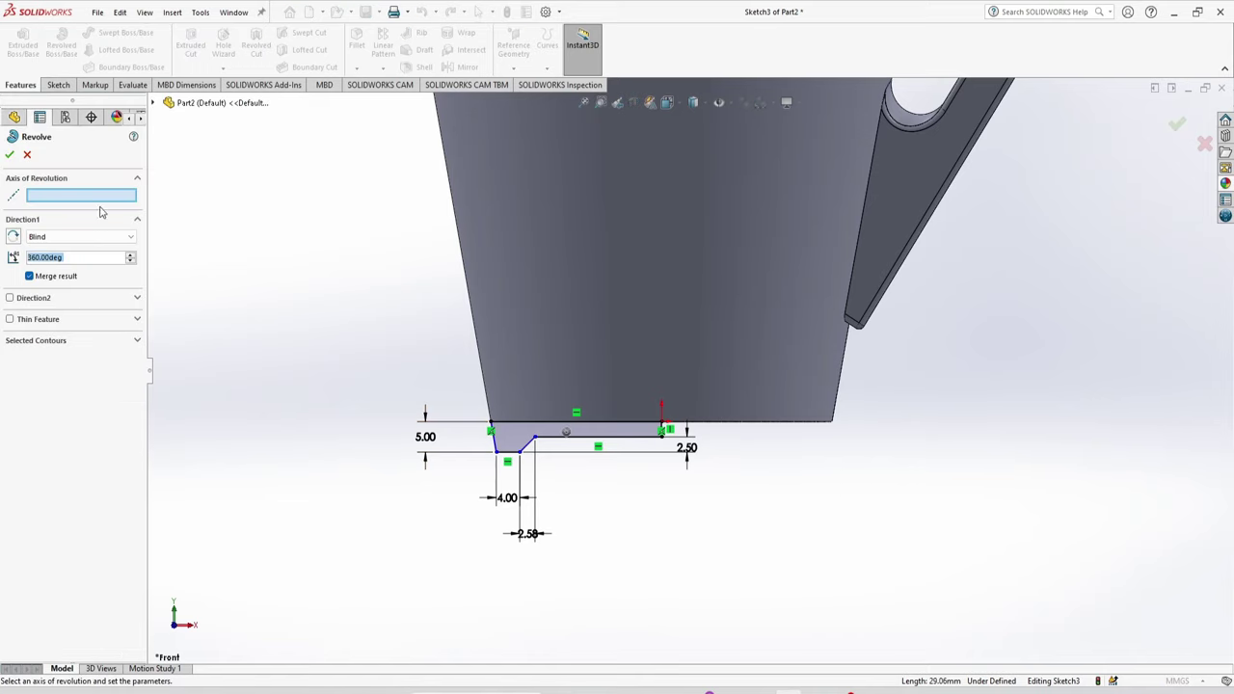
scroll(670, 441, "down", 6)
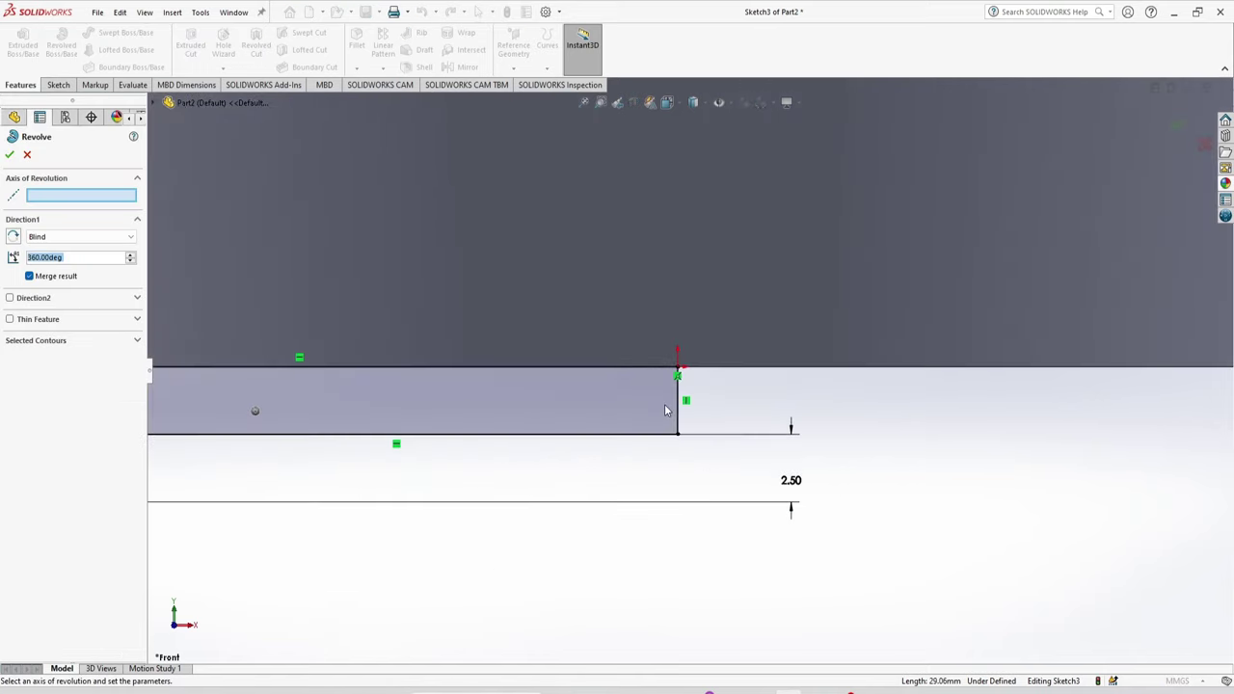
left_click(680, 421)
middle_click_drag(792, 454, 897, 380)
left_click(10, 154)
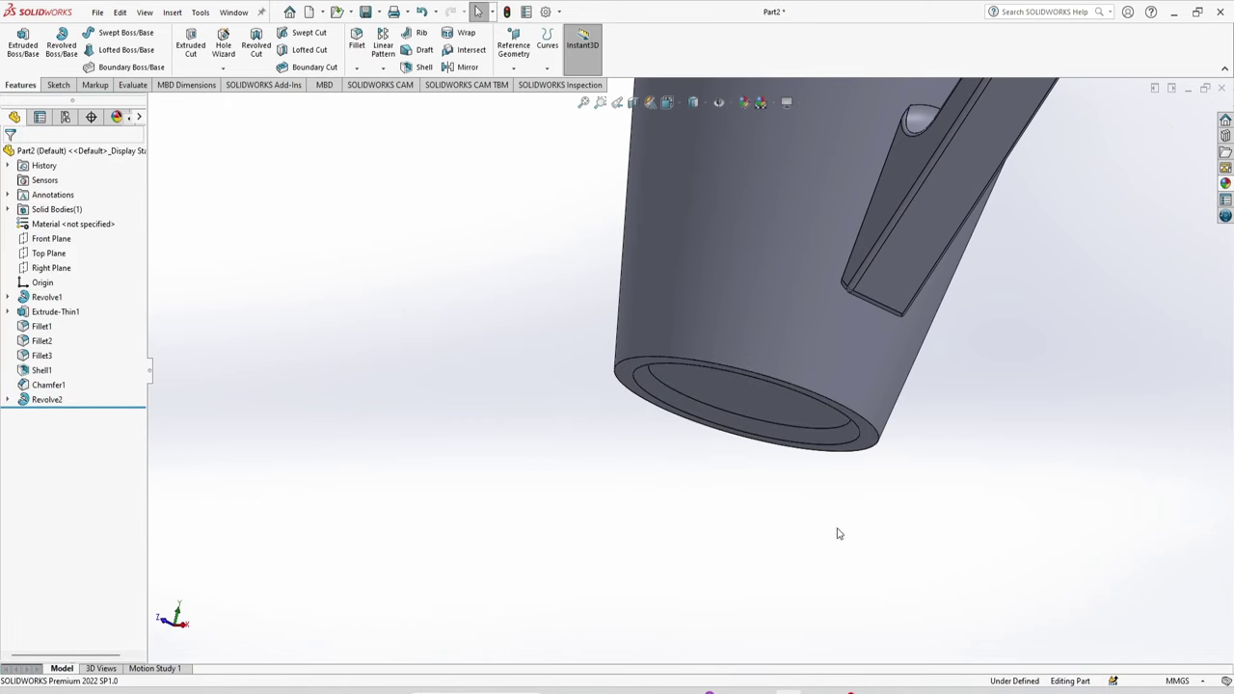
In isometric view, give the mug's outer side face a red (RGB 255, 0, 0) appearance.
key("ctrl+7")
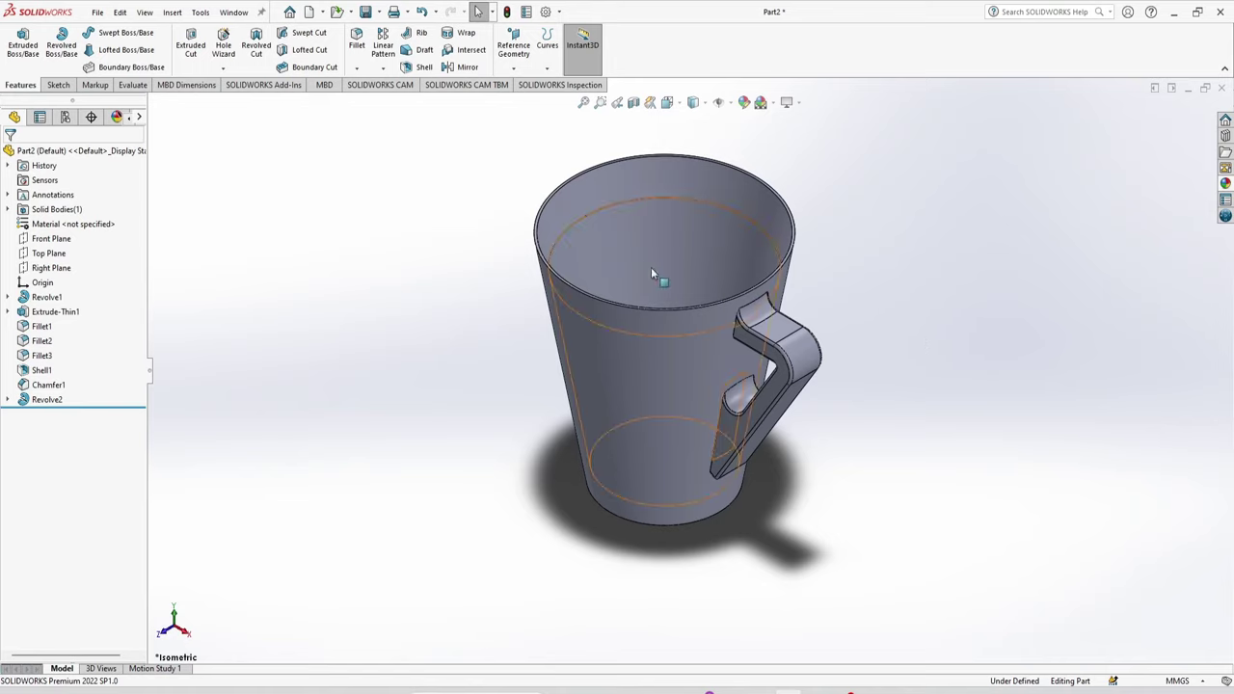
left_click(743, 103)
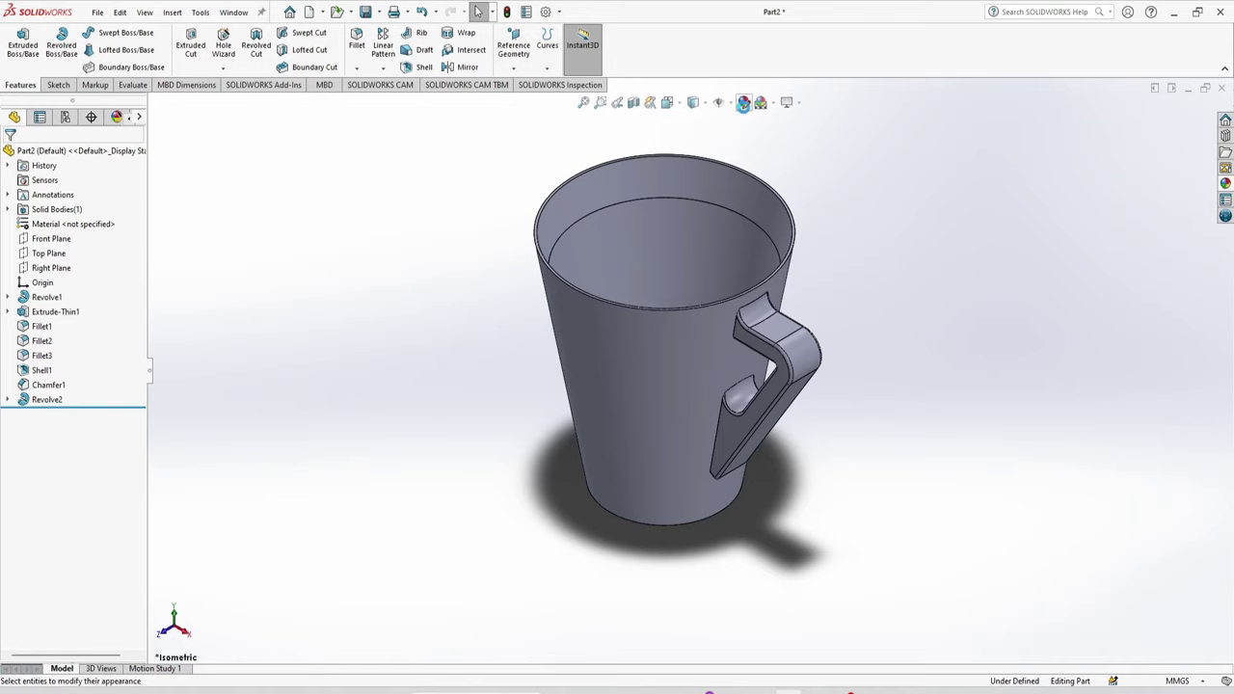
left_click(648, 405)
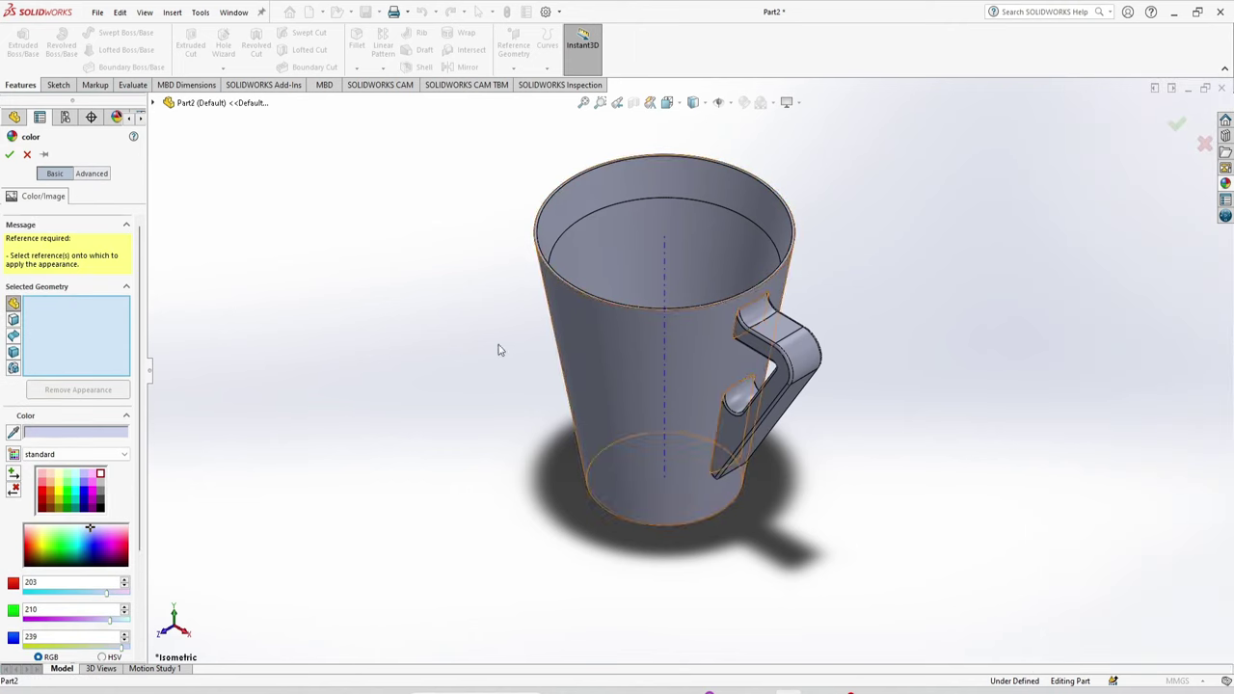
left_click(27, 154)
left_click(602, 390)
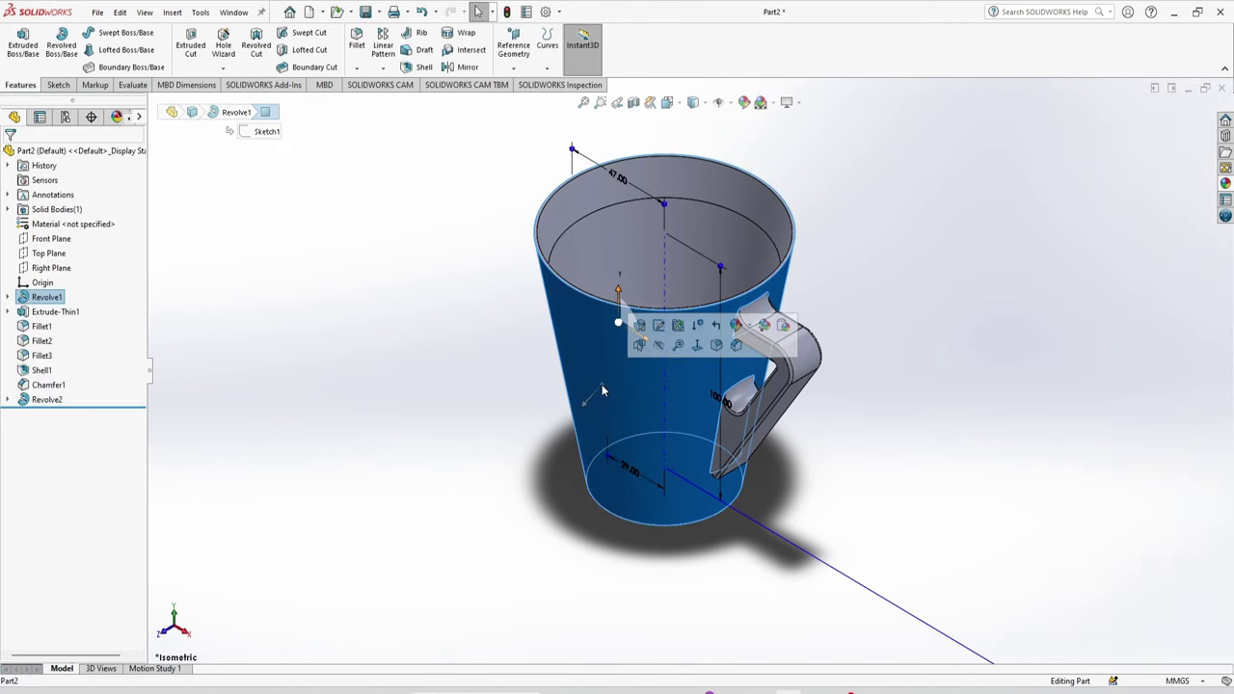
left_click(744, 105)
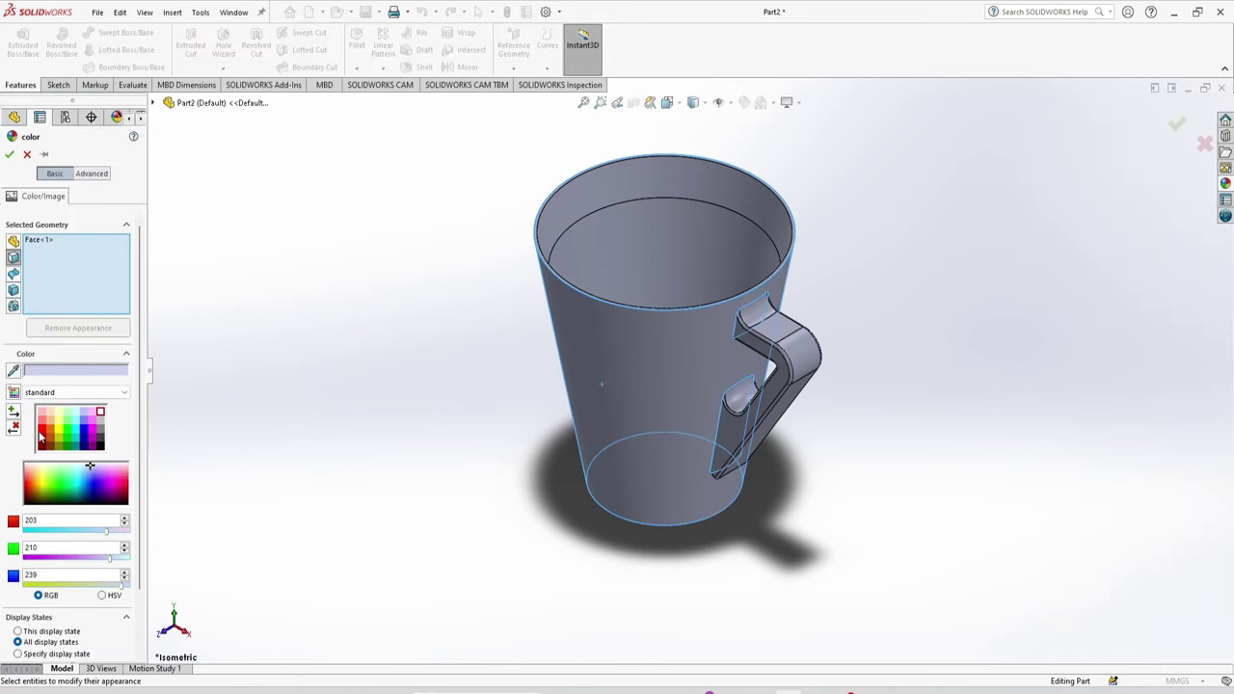
left_click(40, 433)
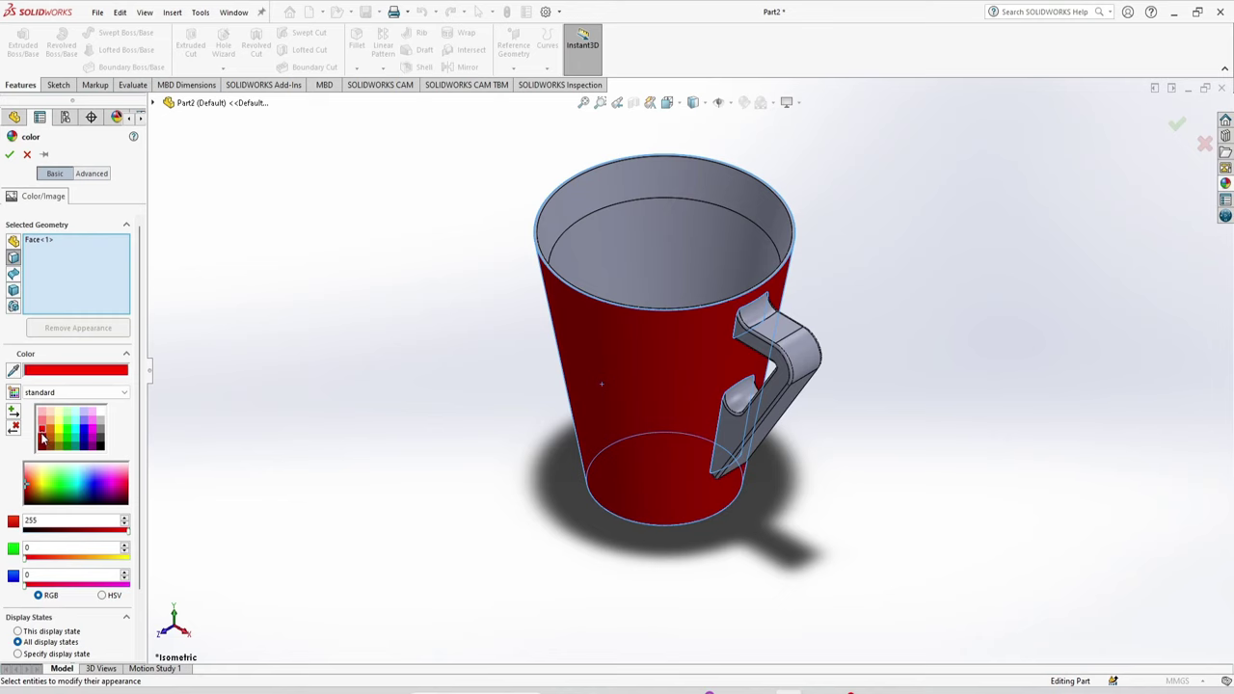
left_click(41, 437)
left_click(9, 155)
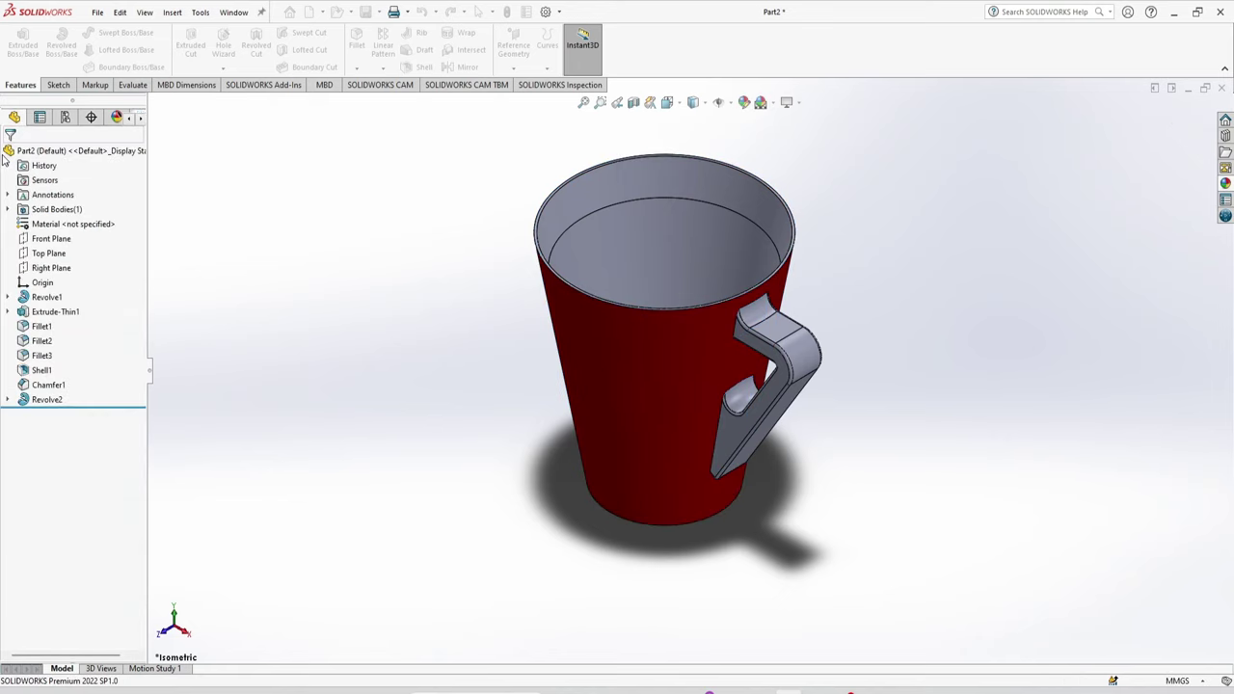
Colour the chamfered rim, inner face, Extrude-Thin1 and Fillet1–3 white, keeping the outside red.
left_click(617, 176)
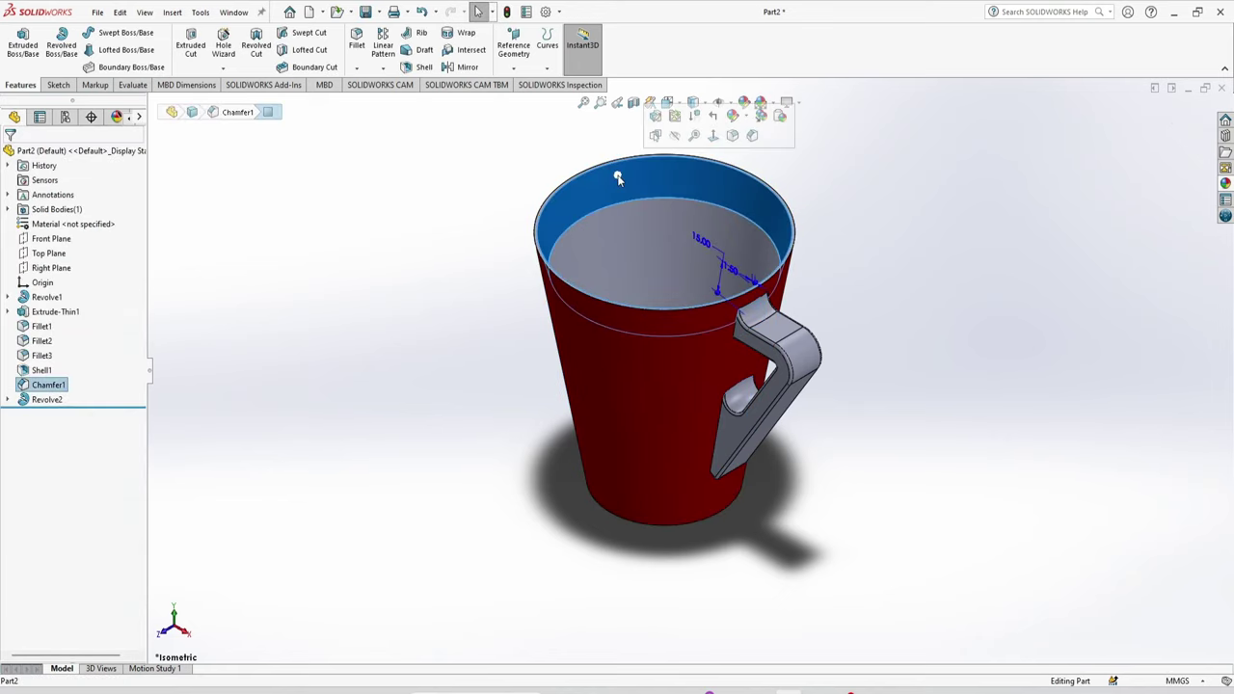
left_click(662, 236, "ctrl")
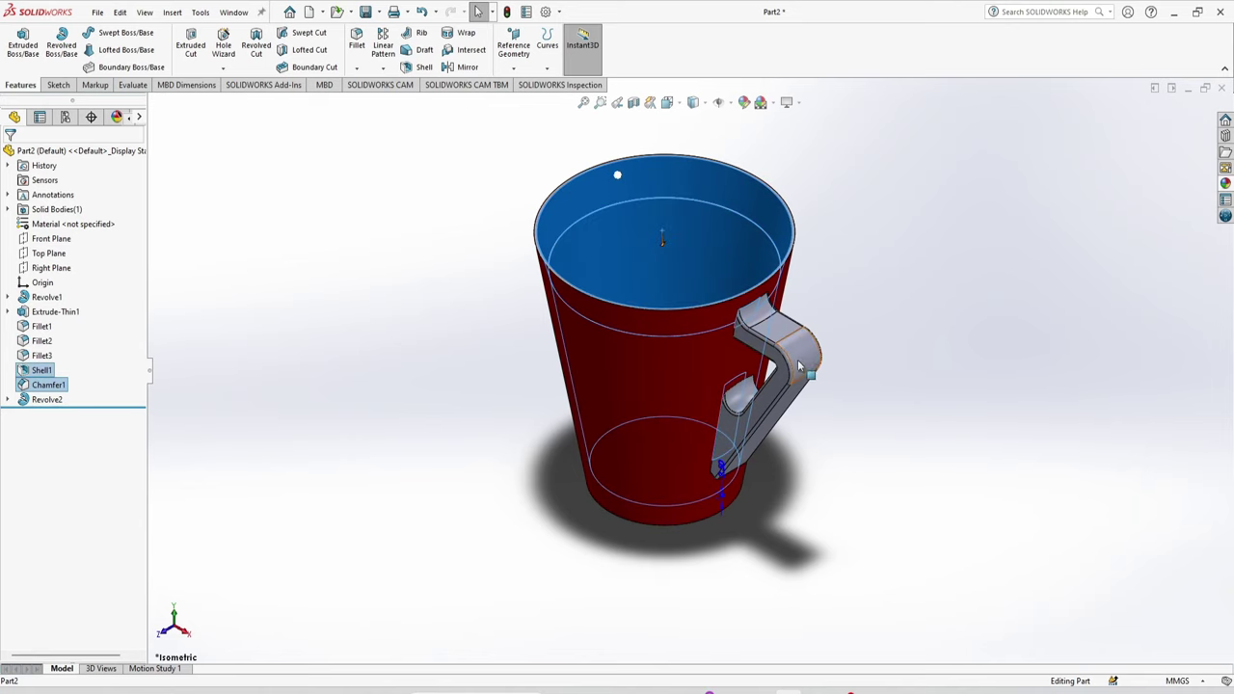
left_click(54, 315, "ctrl")
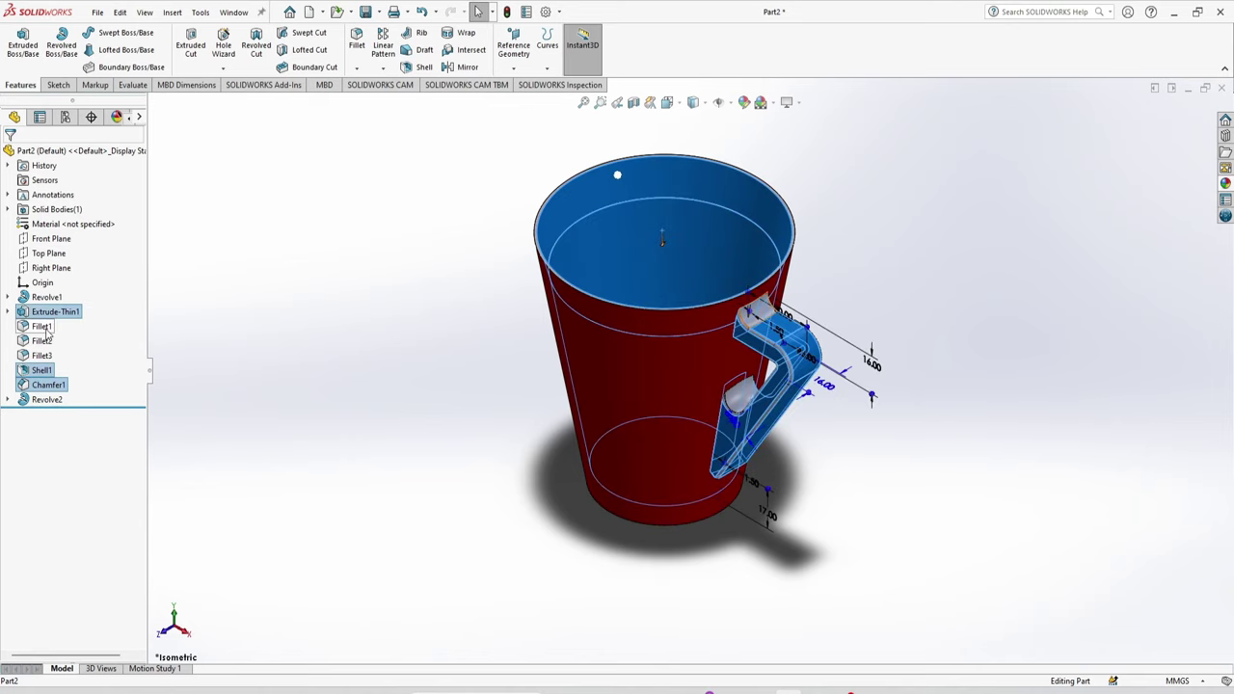
left_click(43, 327, "ctrl")
left_click(42, 342, "ctrl")
left_click(44, 355, "ctrl")
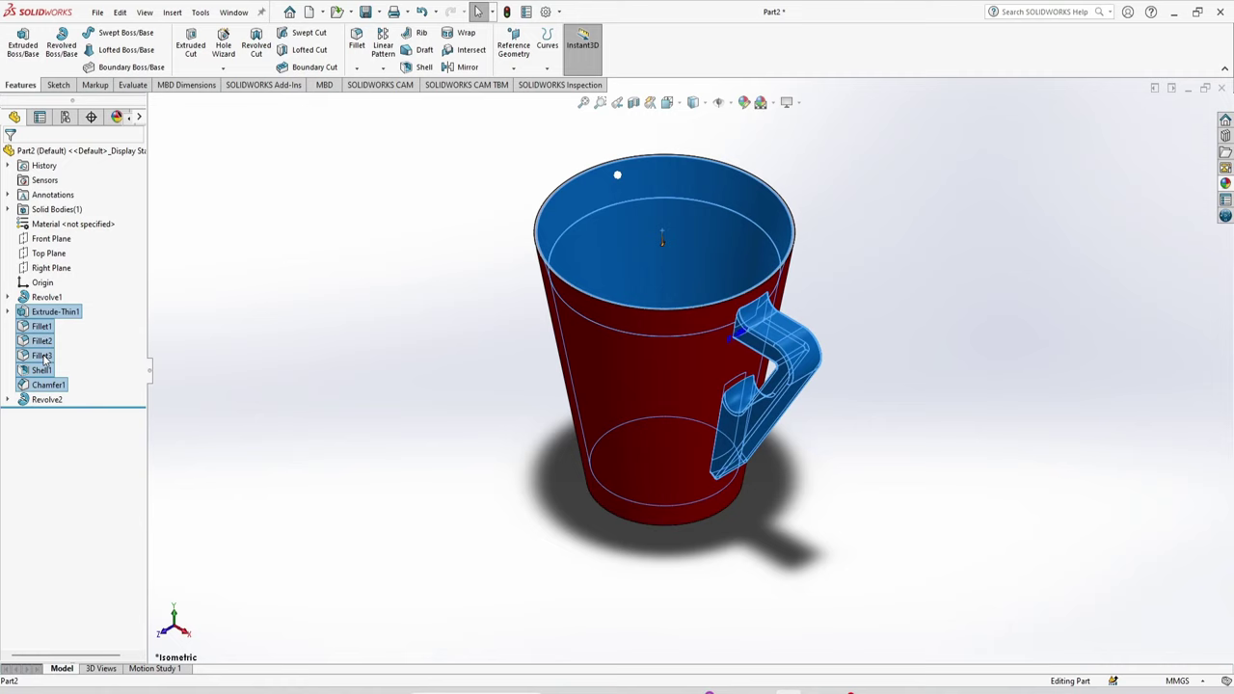
left_click(743, 102)
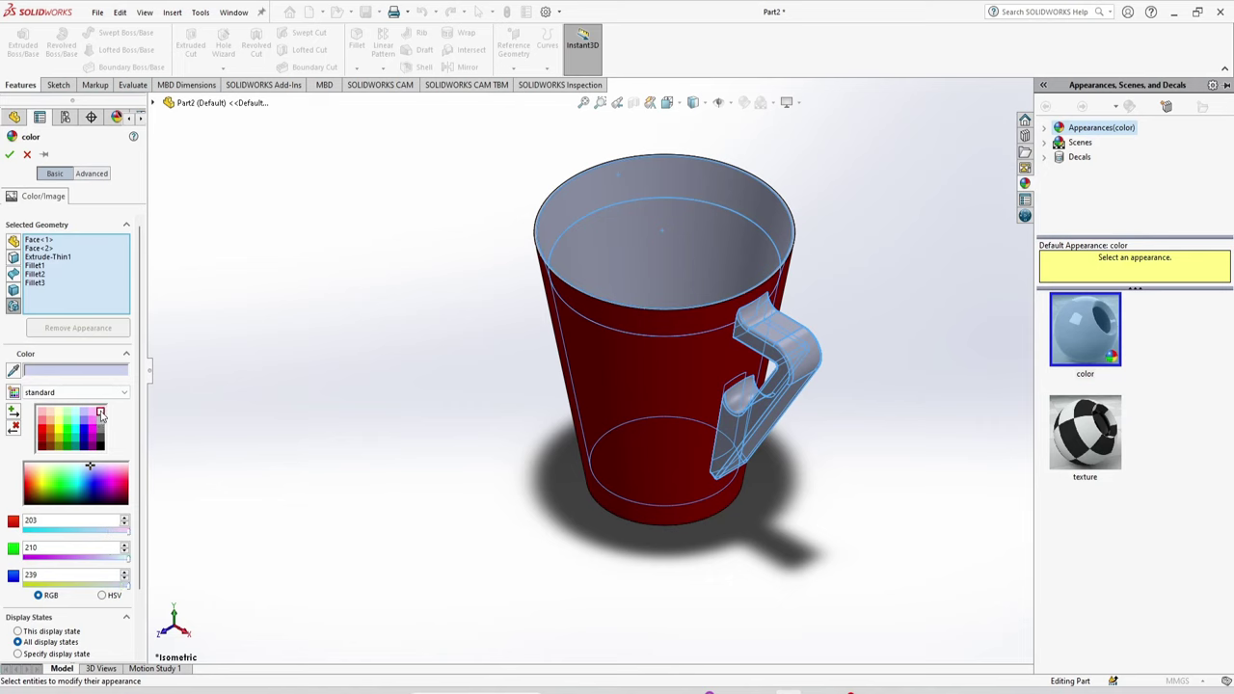
left_click(101, 413)
left_click(10, 155)
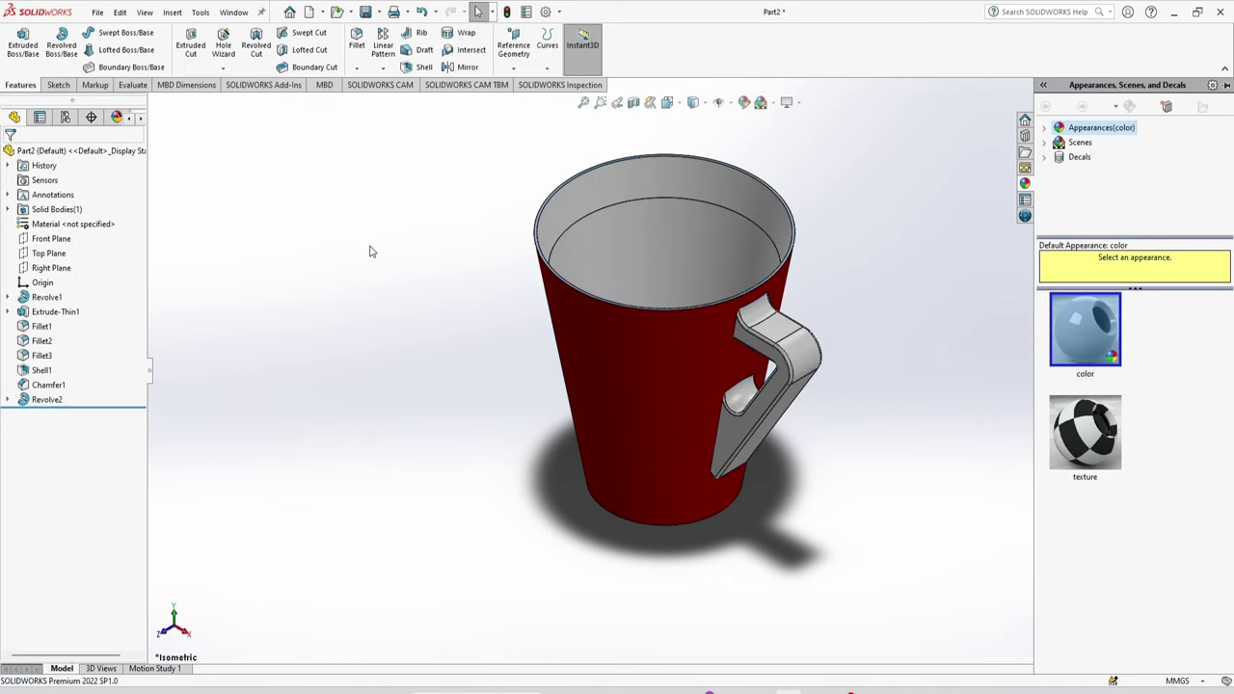